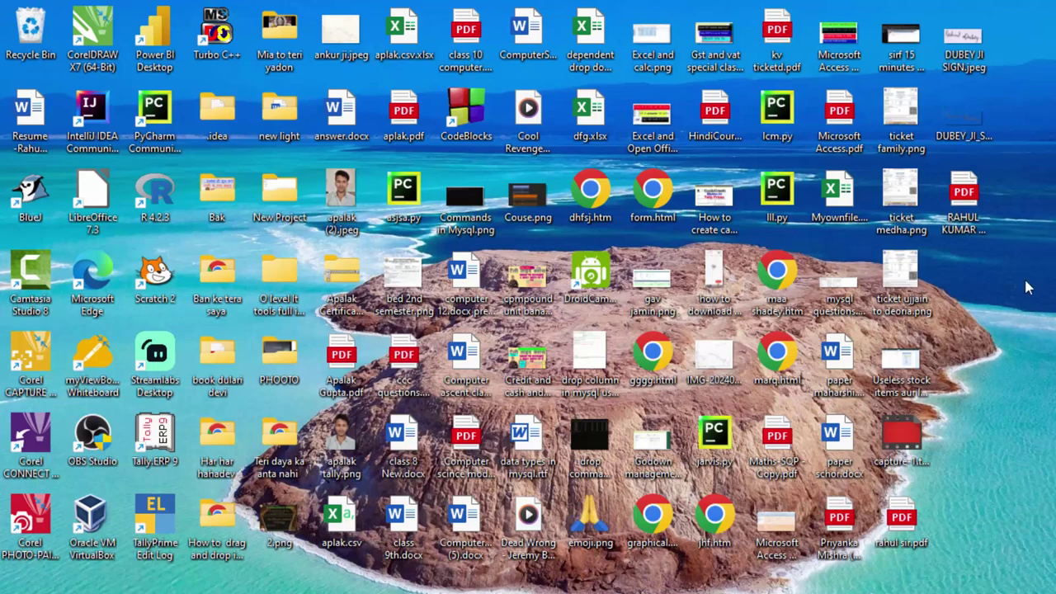
# Step: Refresh the desktop, then search the Start menu for Access and launch it
pyautogui.rightClick(1023, 334)
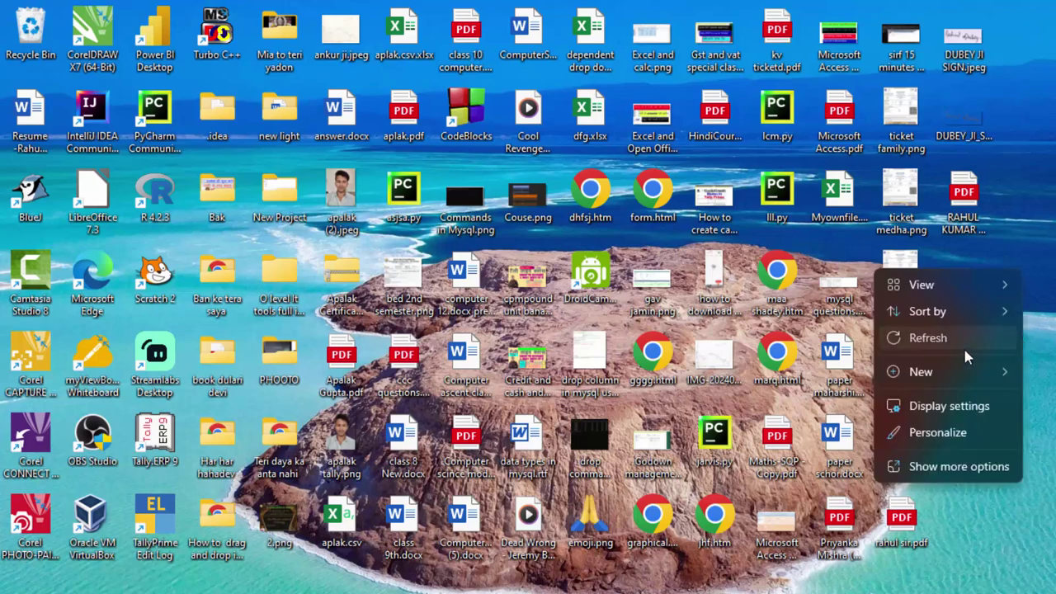
pyautogui.click(962, 346)
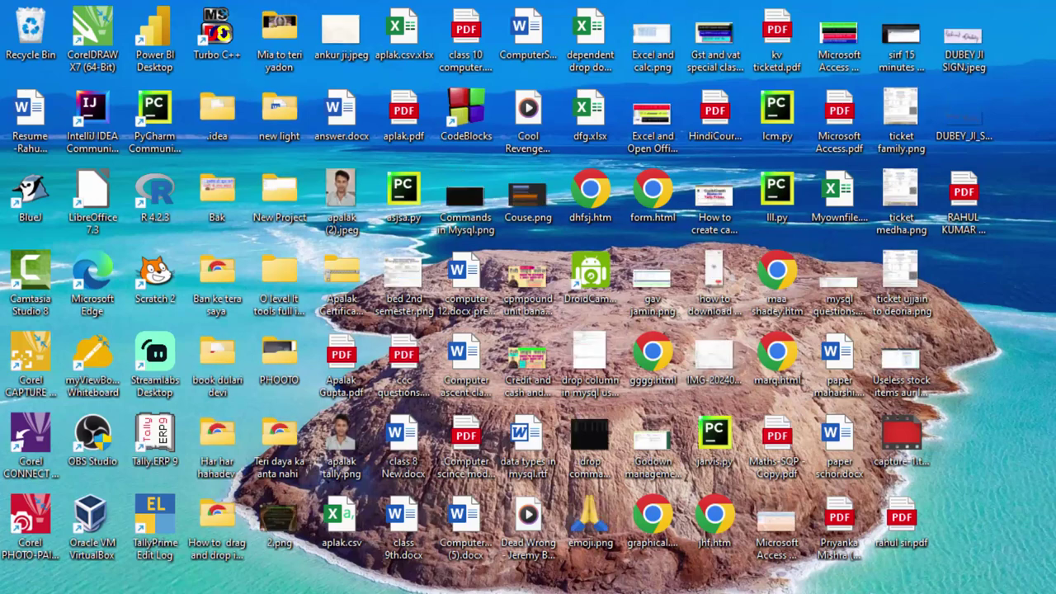
pyautogui.press('super')
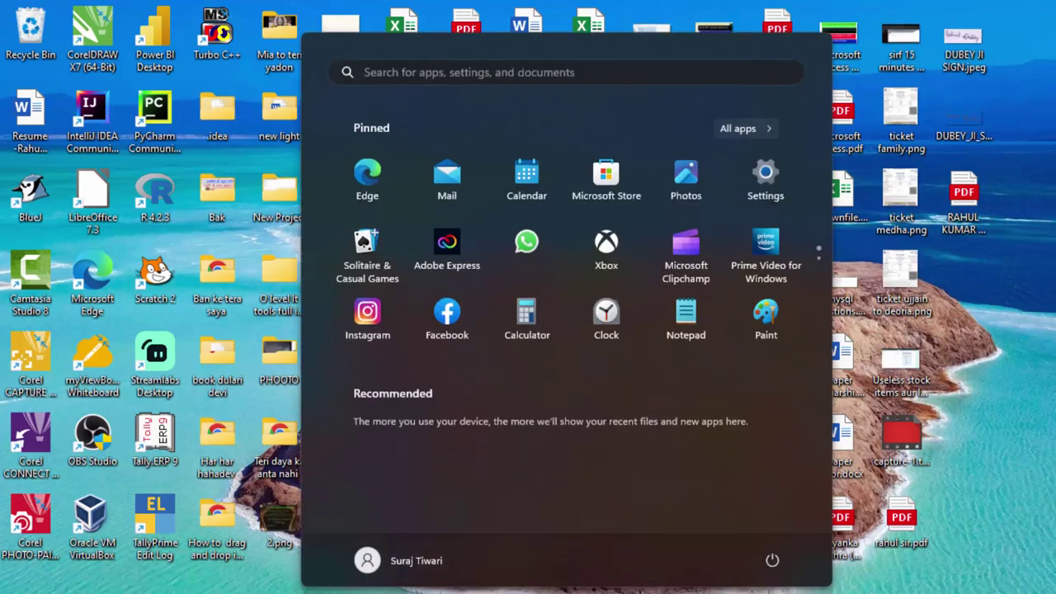
pyautogui.write('acc')
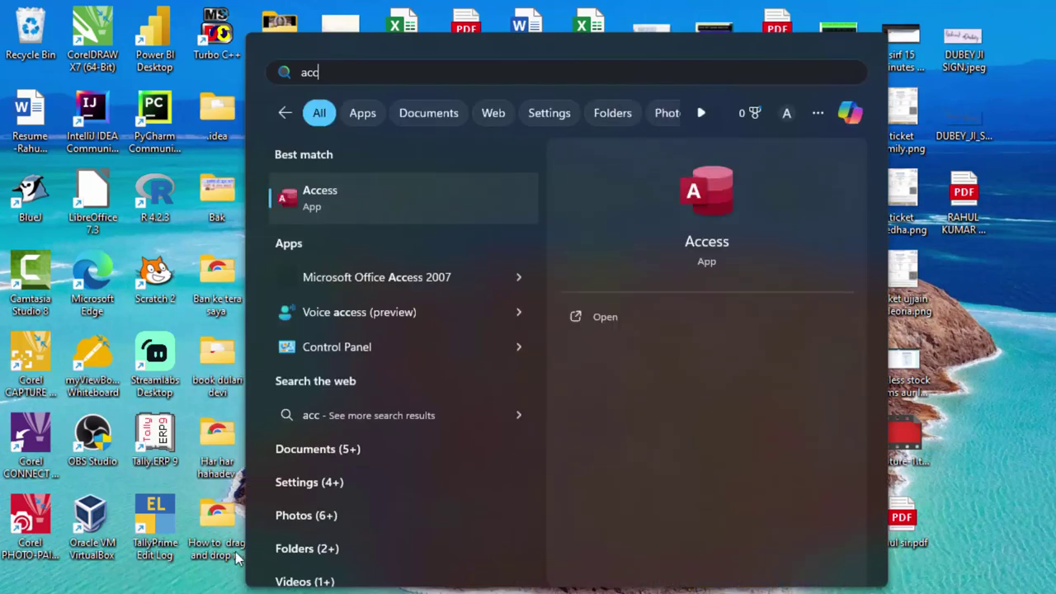
pyautogui.click(339, 211)
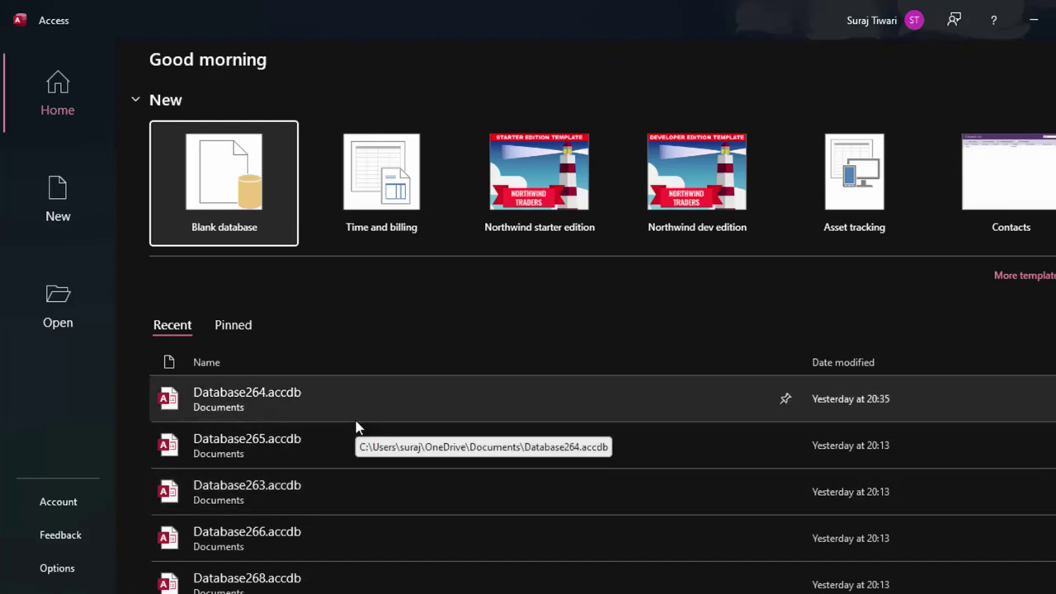
# Step: Open Form1 in Database264, add 5 and 67.8, and dismiss the 72.8 result message
pyautogui.click(355, 417)
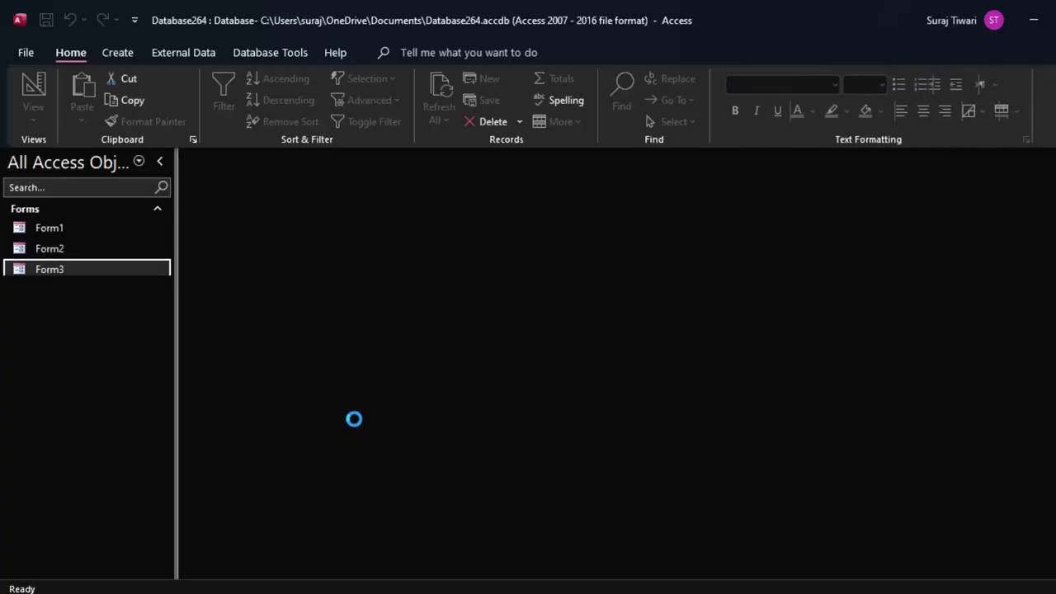
pyautogui.doubleClick(89, 230)
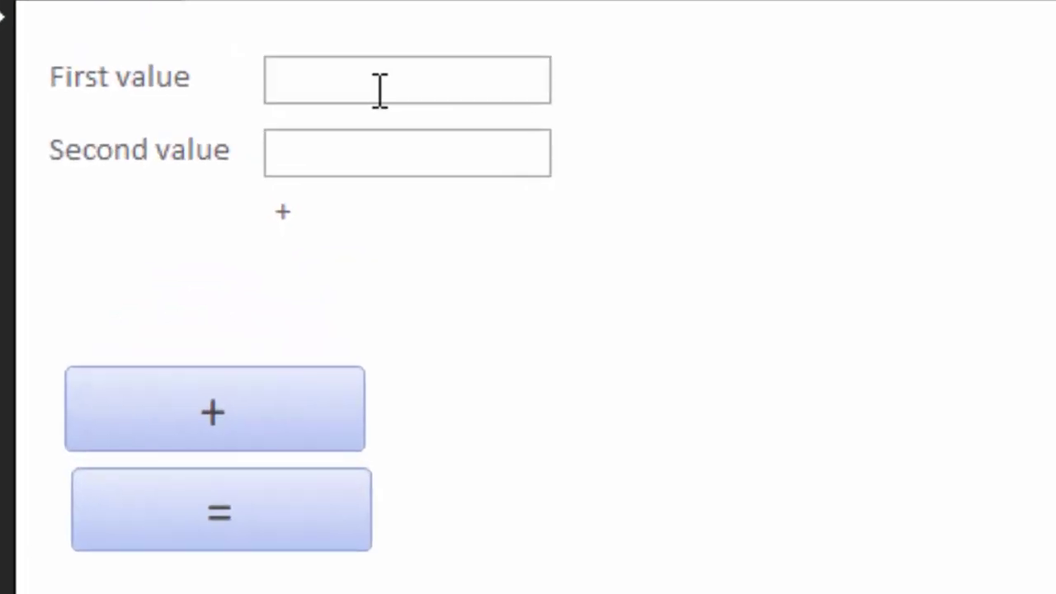
pyautogui.write('5')
pyautogui.press('Tab')
pyautogui.write('67')
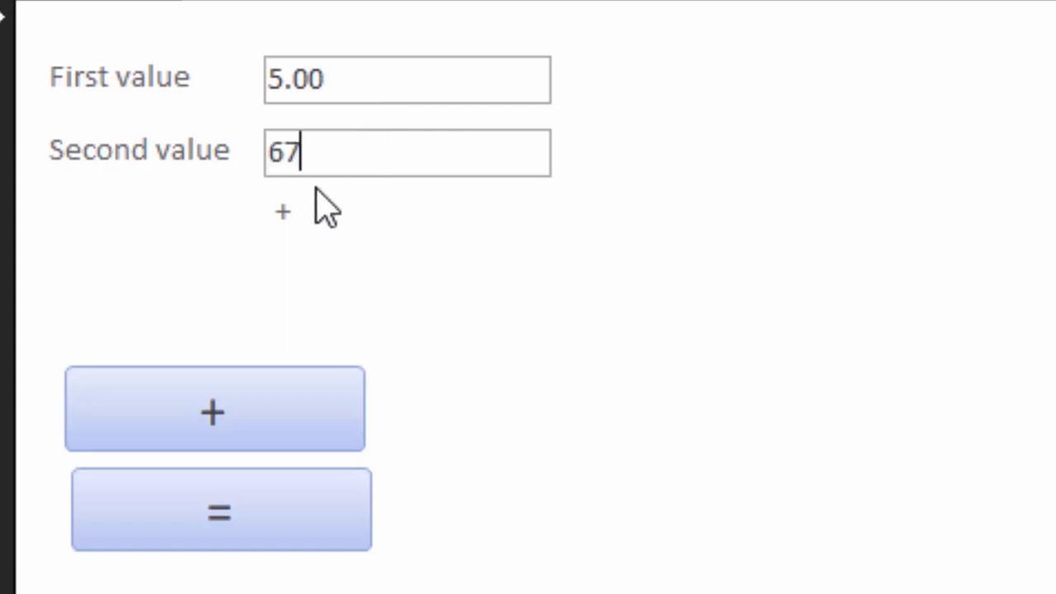
pyautogui.write('.8')
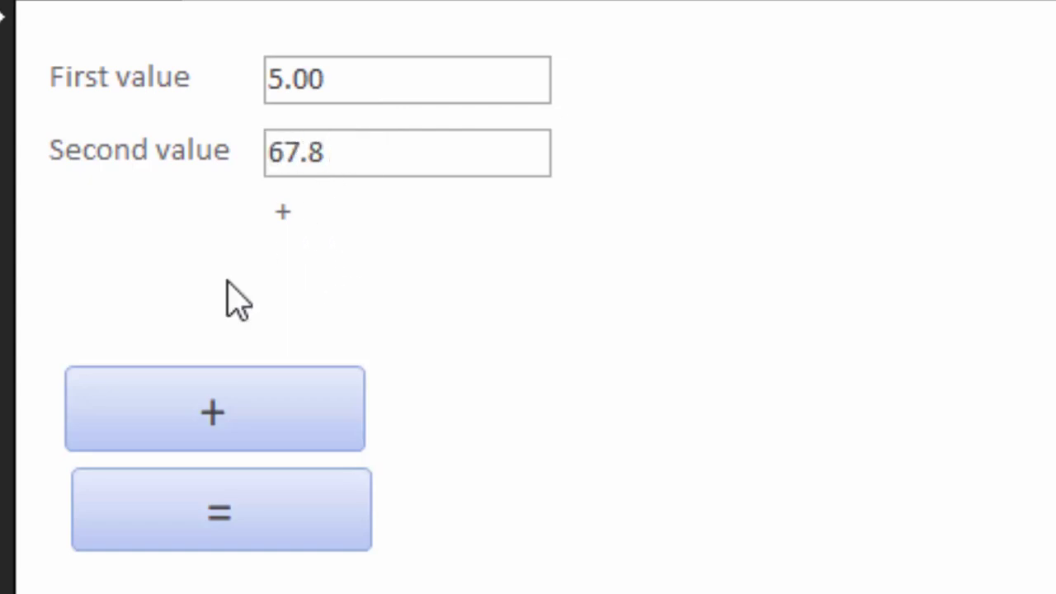
pyautogui.click(243, 418)
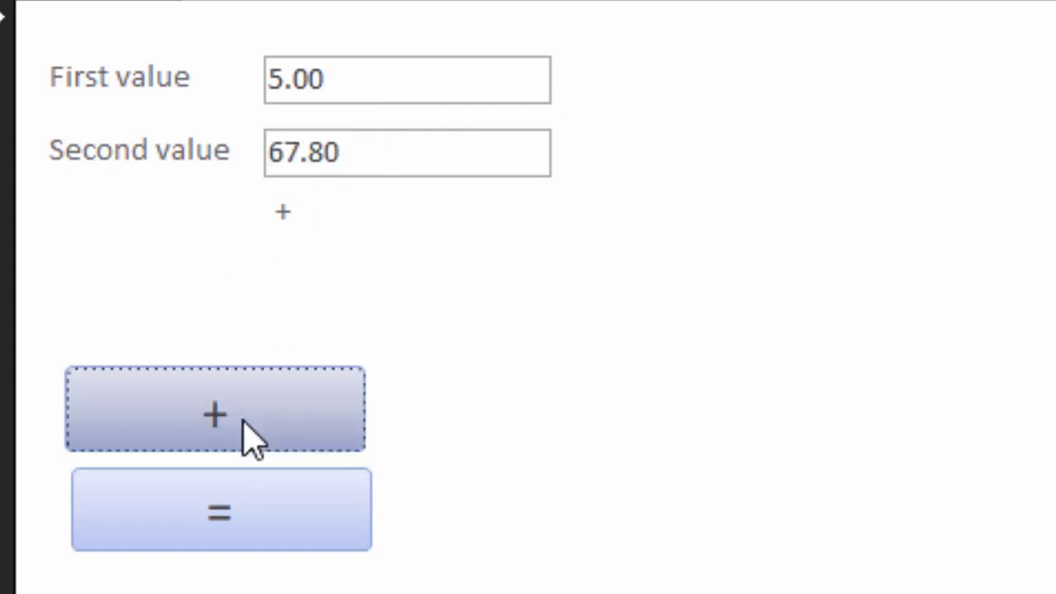
pyautogui.click(216, 508)
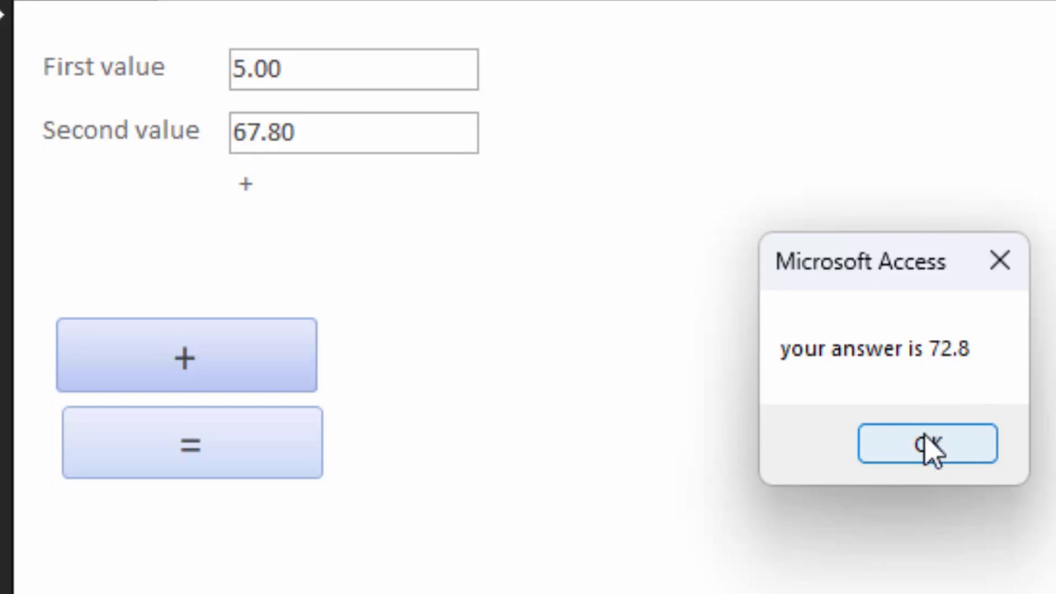
pyautogui.click(931, 449)
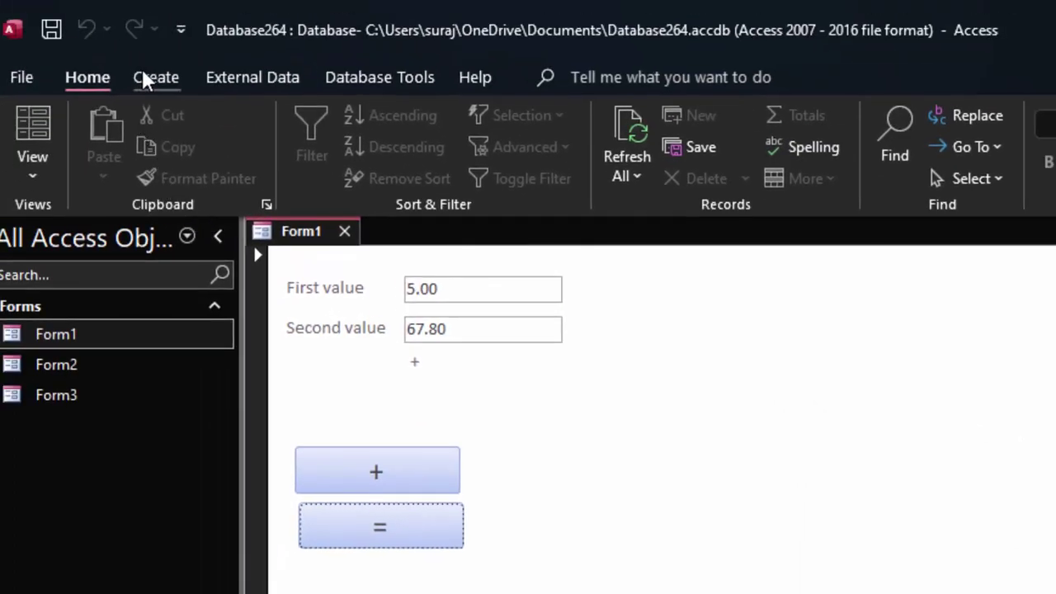
# Step: Start a new form in Design View, close Form1, and draw an unbound text box
pyautogui.click(143, 74)
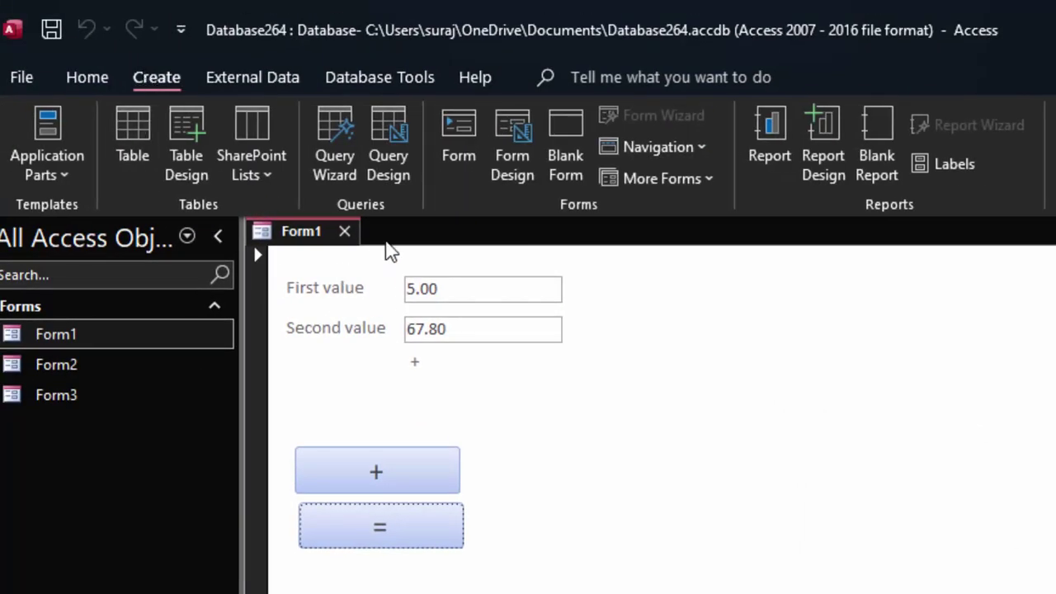
pyautogui.click(520, 124)
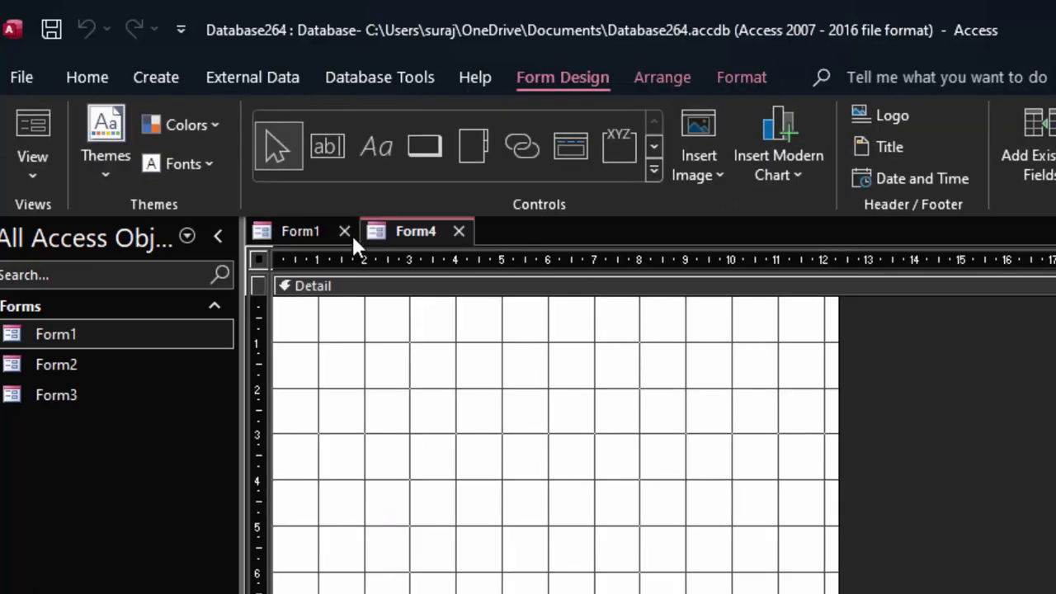
pyautogui.click(344, 231)
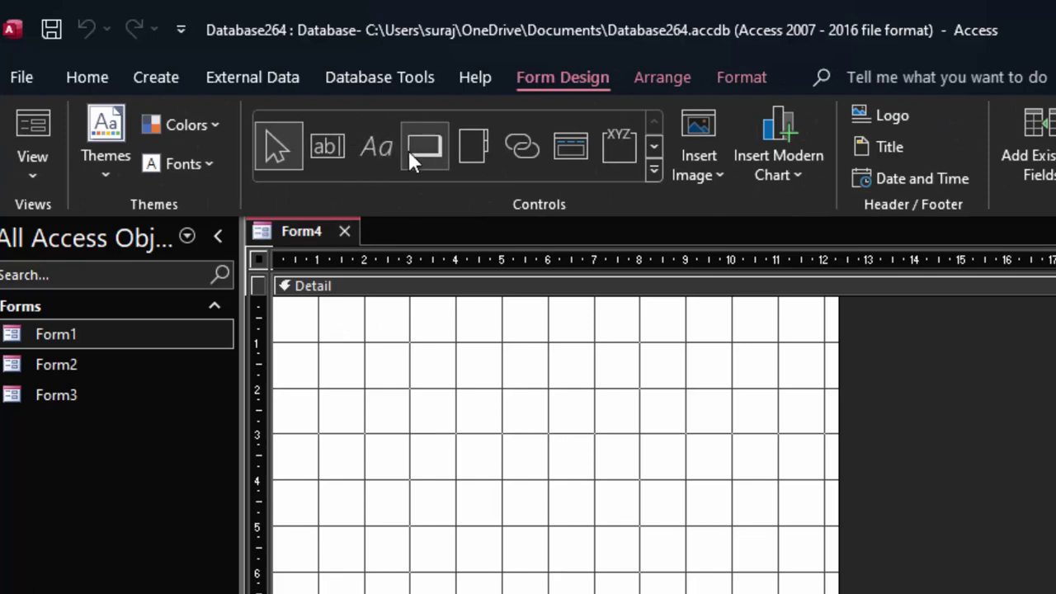
pyautogui.click(327, 152)
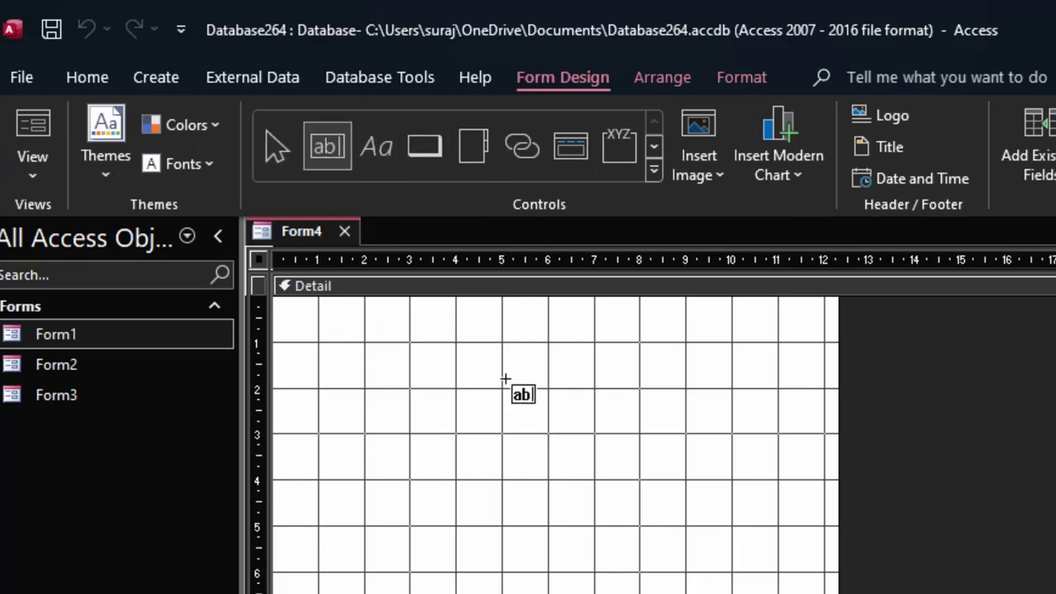
pyautogui.moveTo(377, 314); pyautogui.dragTo(530, 339)
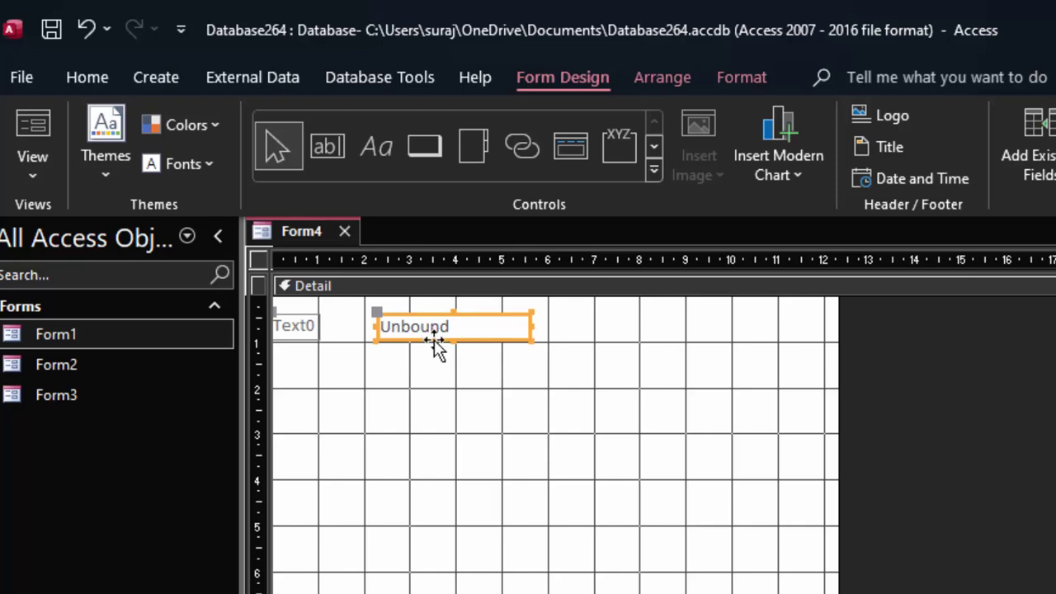
# Step: Copy the text box with its label and paste the copy below the first
pyautogui.rightClick(434, 340)
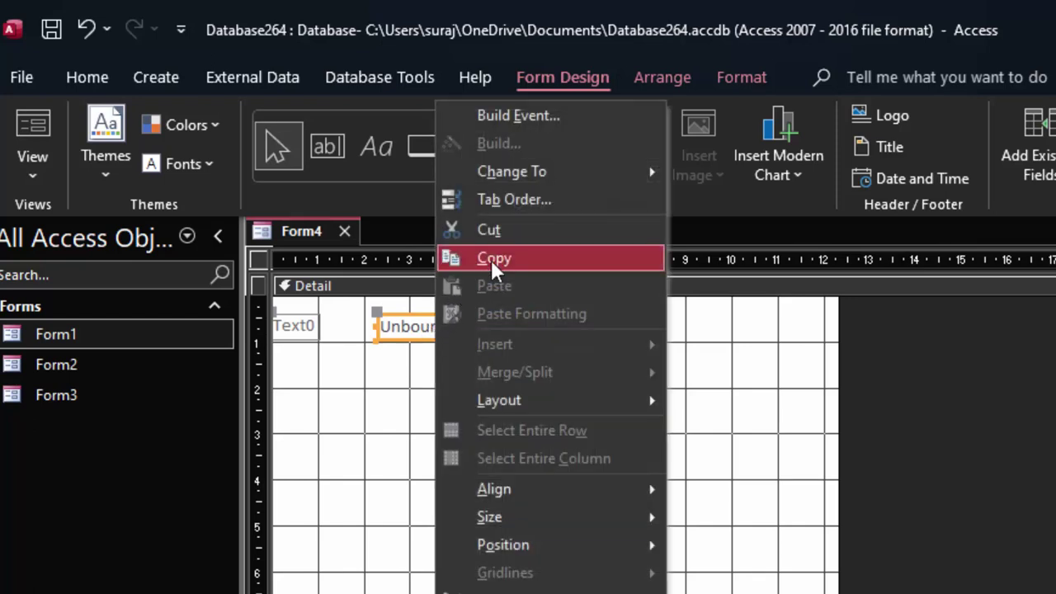
pyautogui.click(491, 260)
pyautogui.rightClick(479, 384)
pyautogui.click(528, 460)
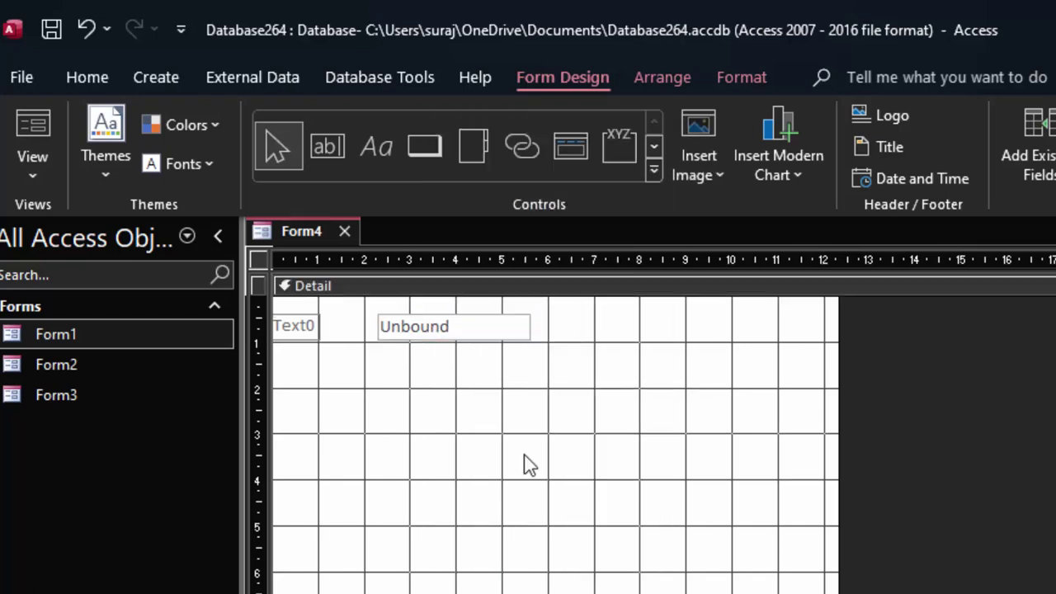
pyautogui.moveTo(466, 323); pyautogui.dragTo(464, 373)
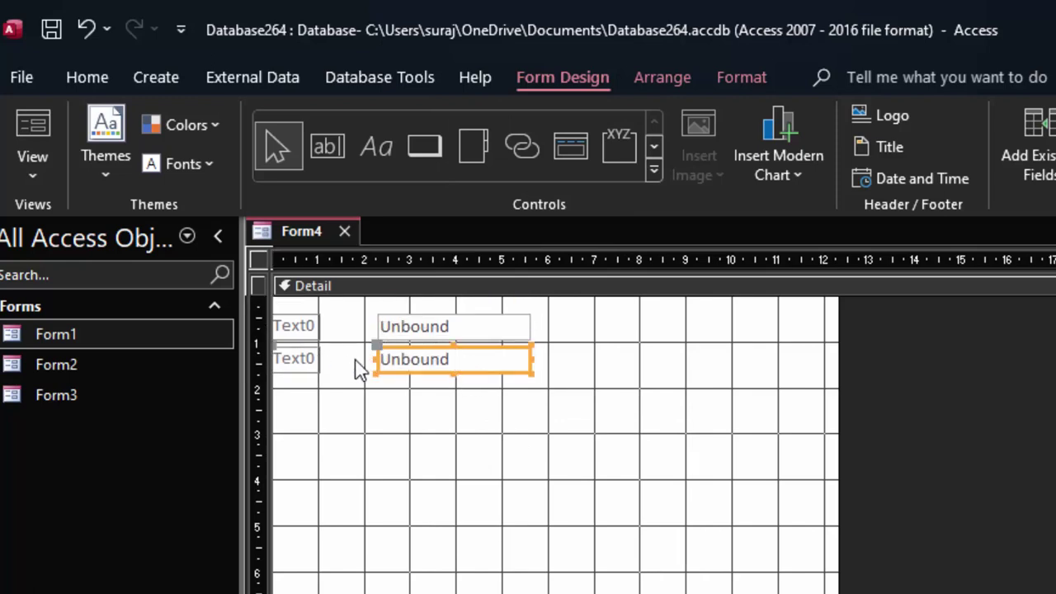
# Step: Group both text boxes and labels into a Stacked layout and reposition it
pyautogui.moveTo(495, 418); pyautogui.dragTo(278, 314)
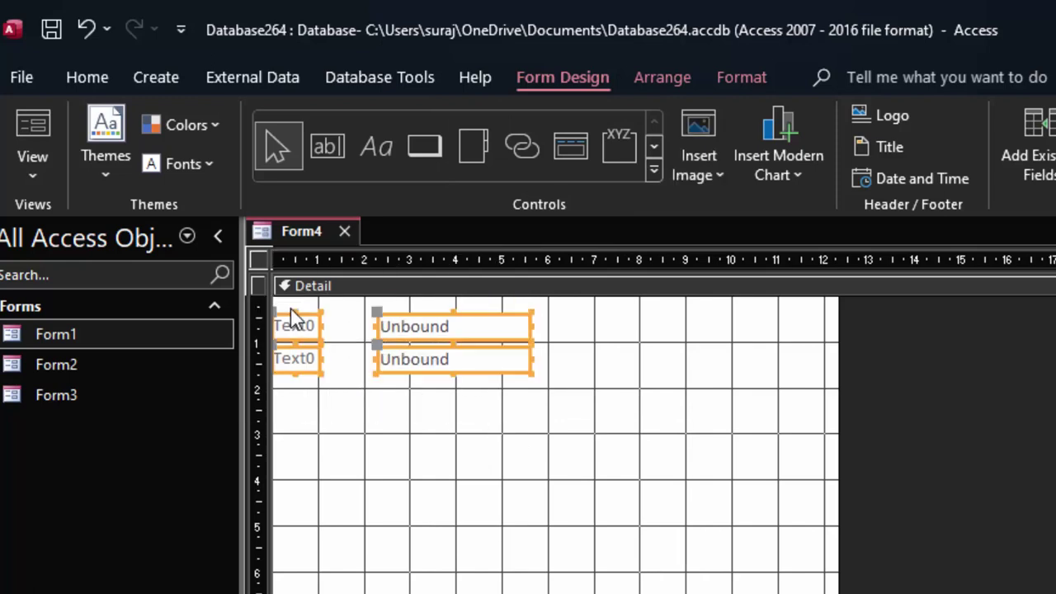
pyautogui.rightClick(434, 331)
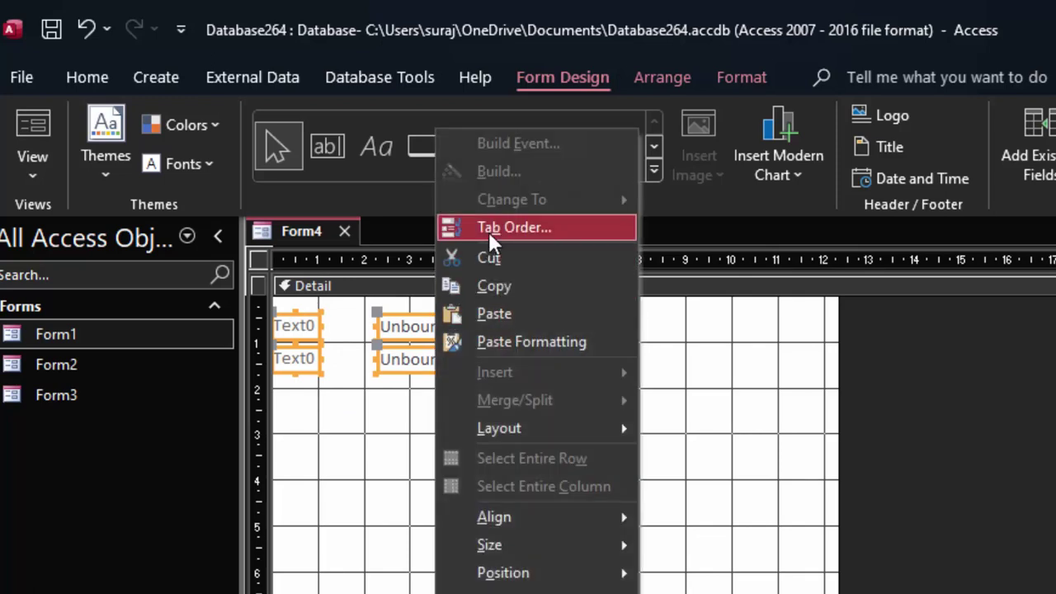
pyautogui.moveTo(536, 428)
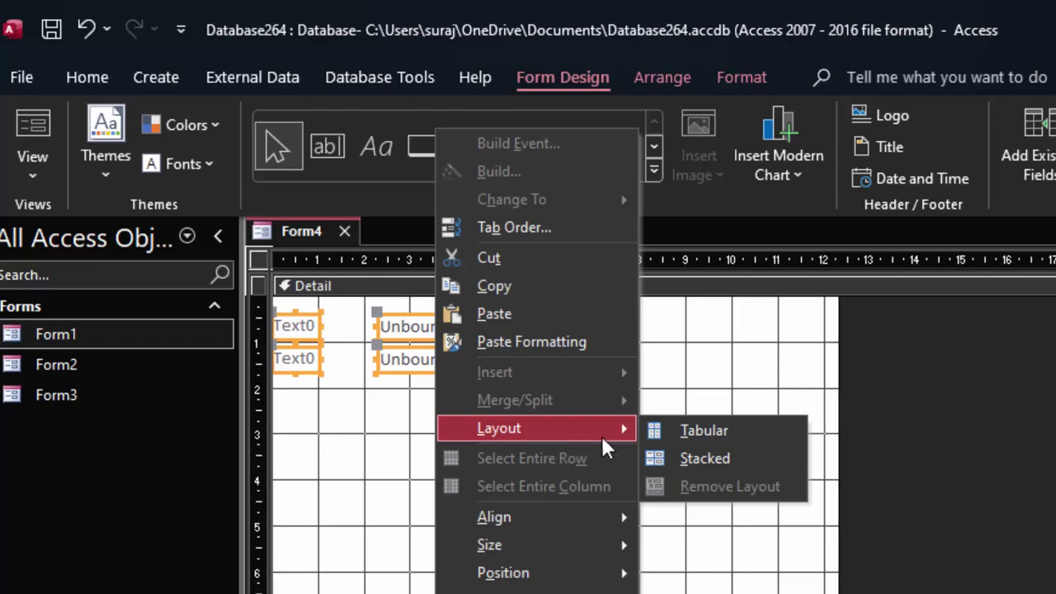
pyautogui.click(664, 459)
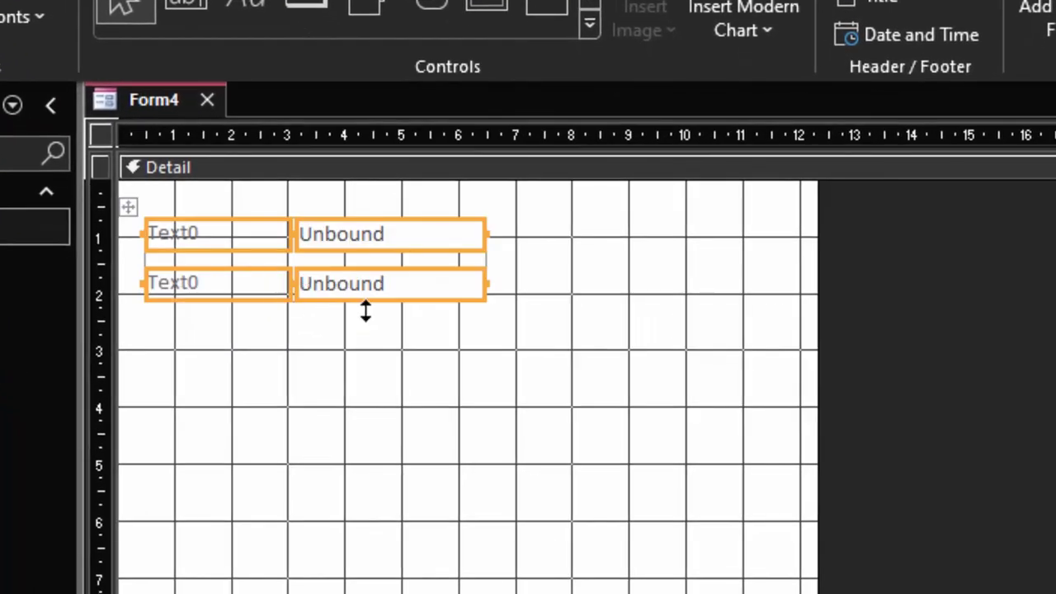
pyautogui.moveTo(411, 258); pyautogui.dragTo(391, 294)
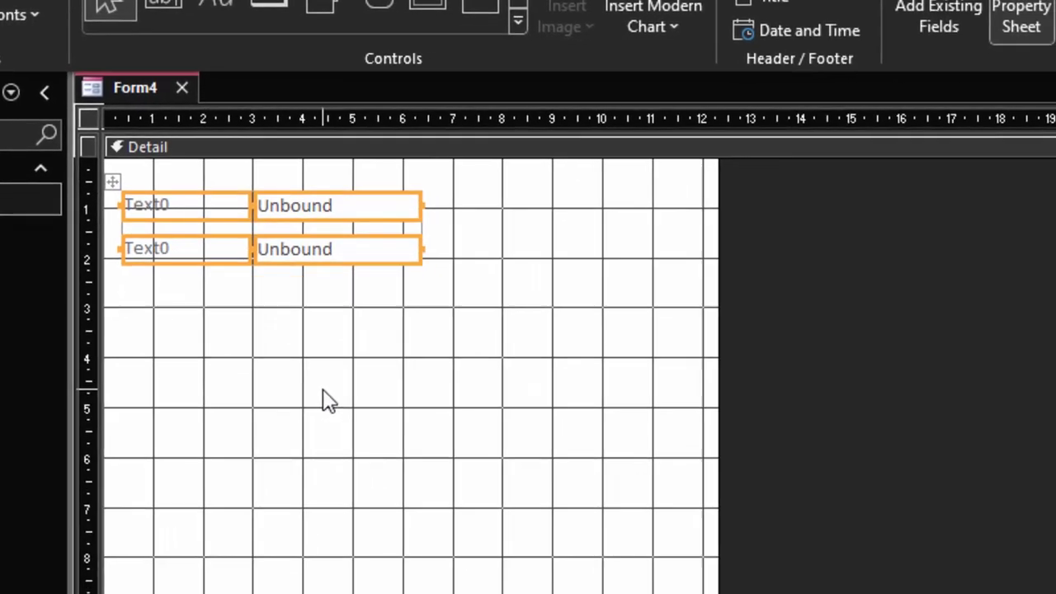
pyautogui.click(325, 401)
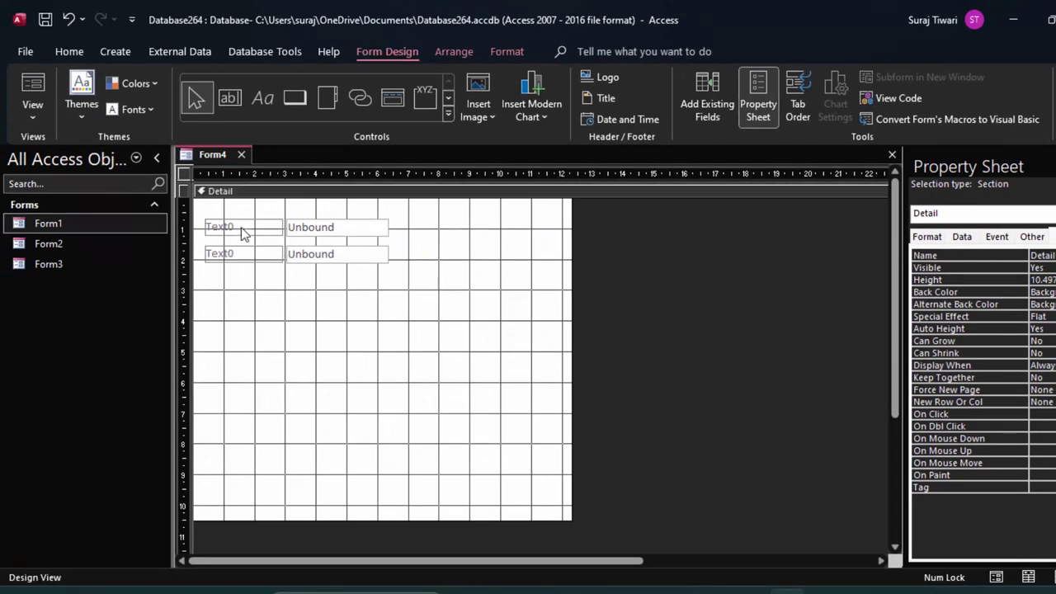
# Step: Change the first label's caption from Text0 to 'First value'
pyautogui.click(236, 227)
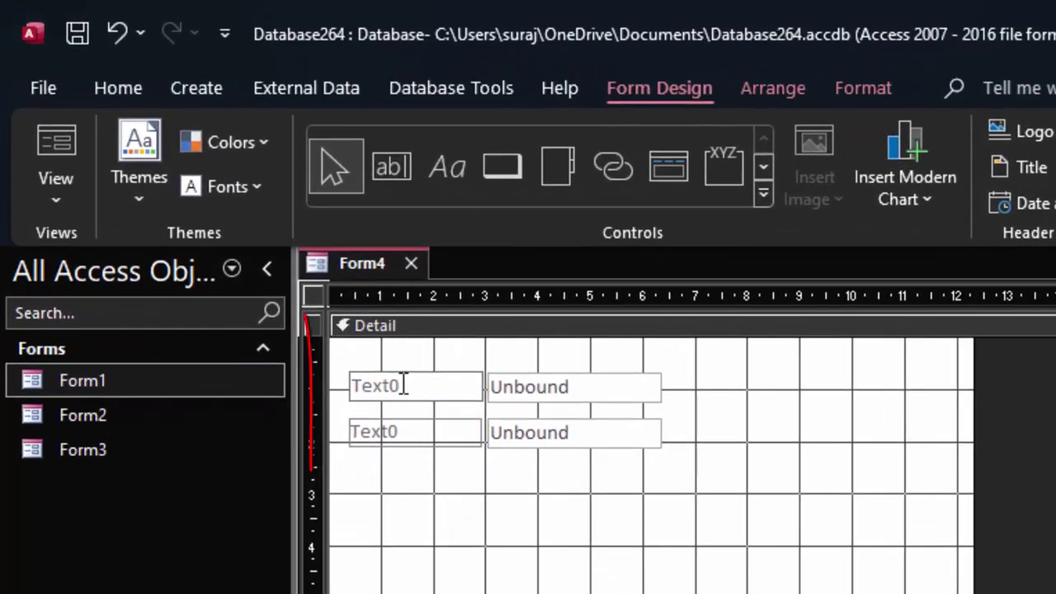
pyautogui.doubleClick(403, 385)
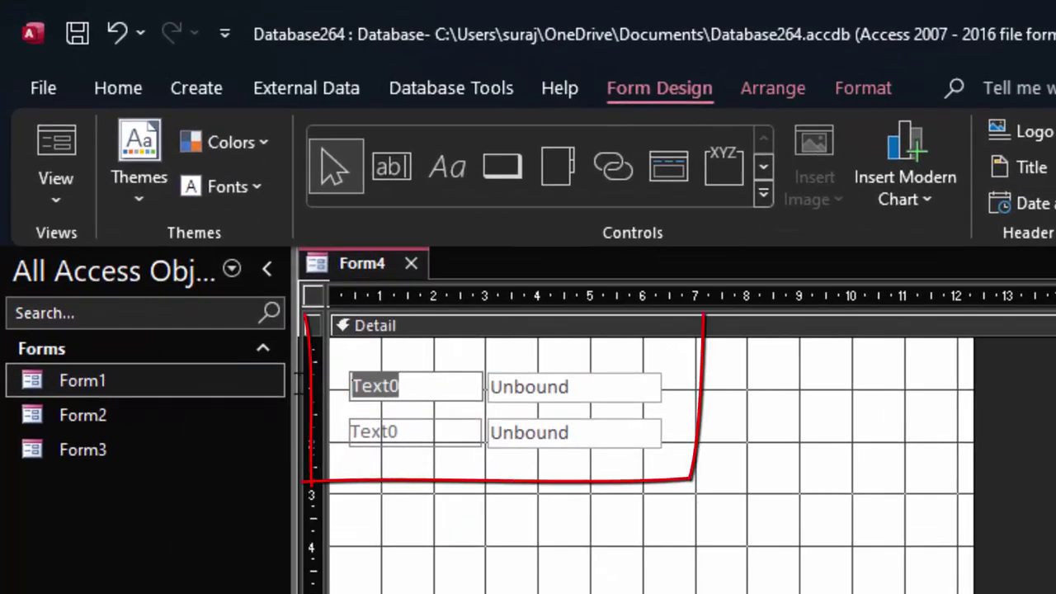
pyautogui.press('BackSpace')
pyautogui.write('First')
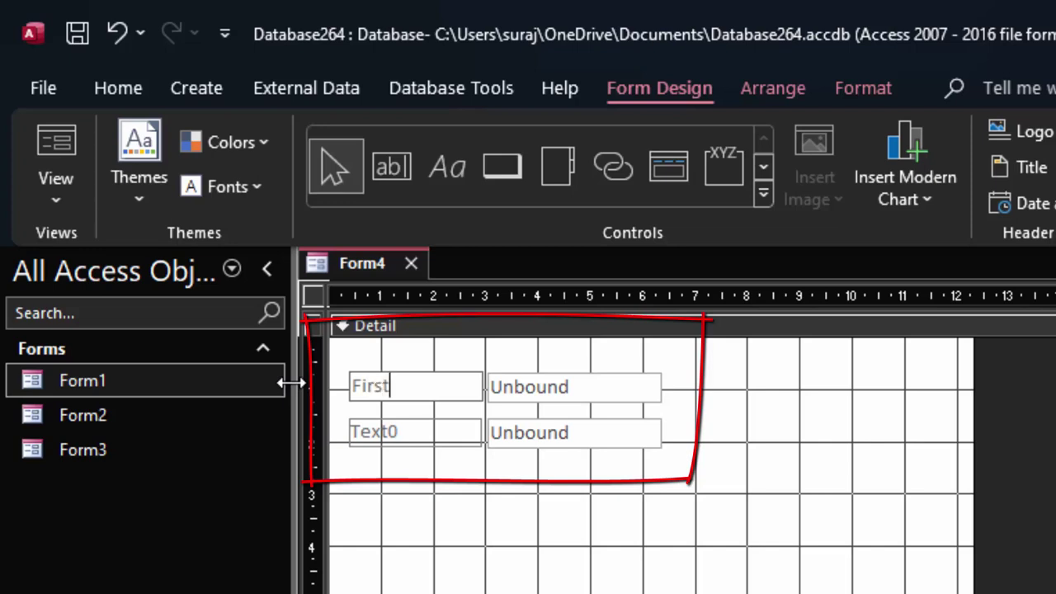
pyautogui.write(' value')
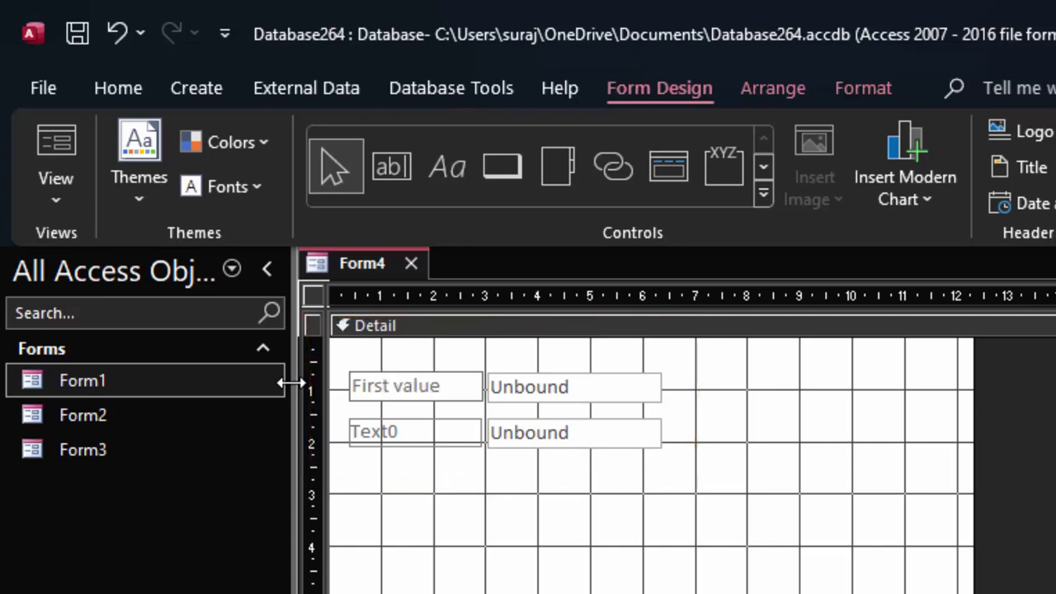
pyautogui.click(440, 437)
# Step: Change the second label's caption to 'Second value'
pyautogui.click(435, 425)
pyautogui.click(435, 425)
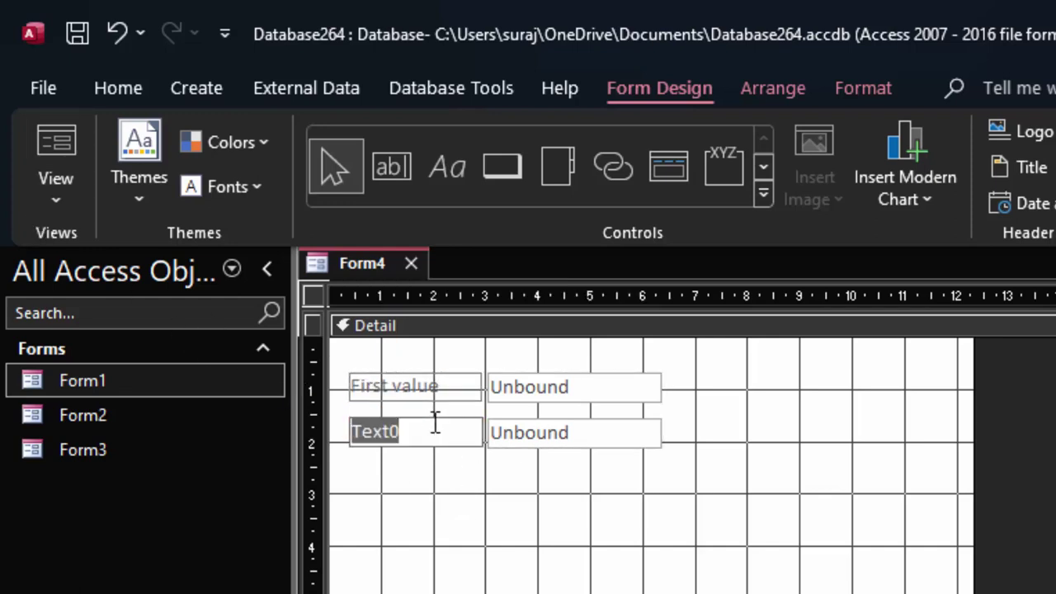
pyautogui.press('BackSpace')
pyautogui.write('Seco')
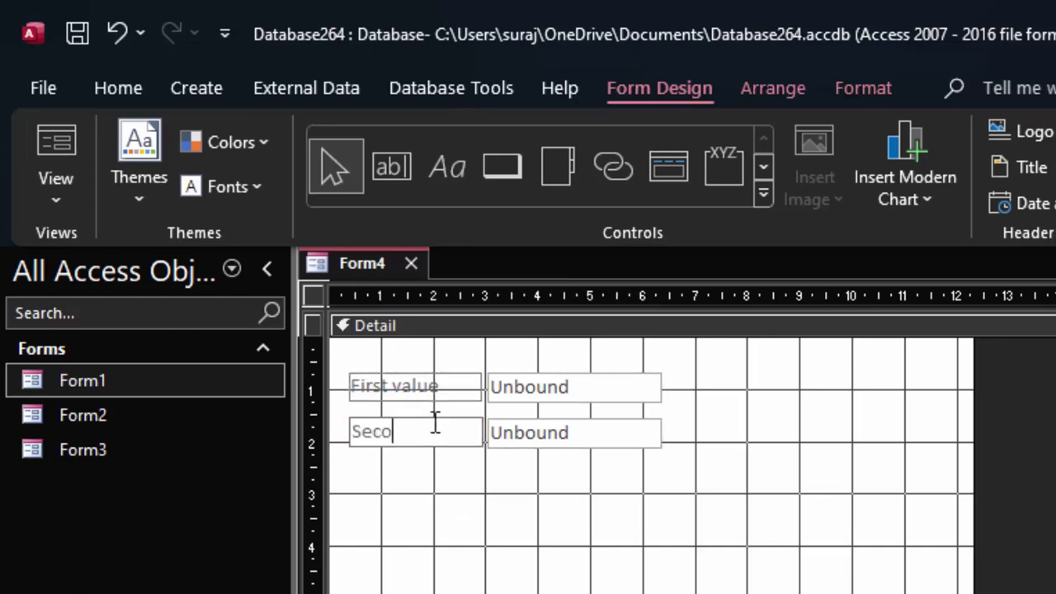
pyautogui.write('nd value')
pyautogui.click(472, 527)
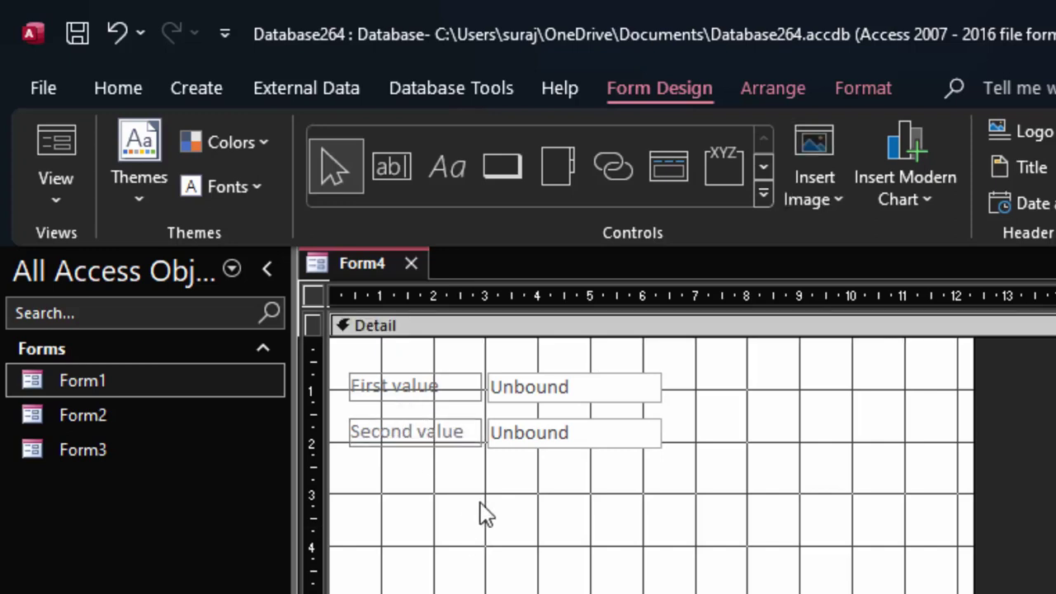
pyautogui.click(559, 401)
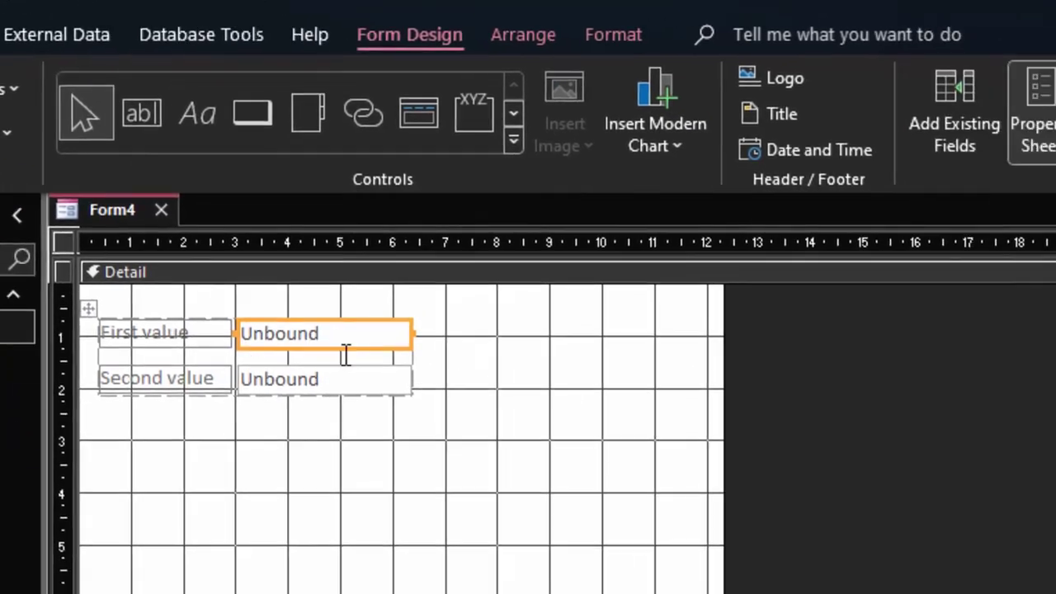
# Step: Rename the first text box from Text0 to 'First value' in the Property Sheet
pyautogui.doubleClick(560, 401)
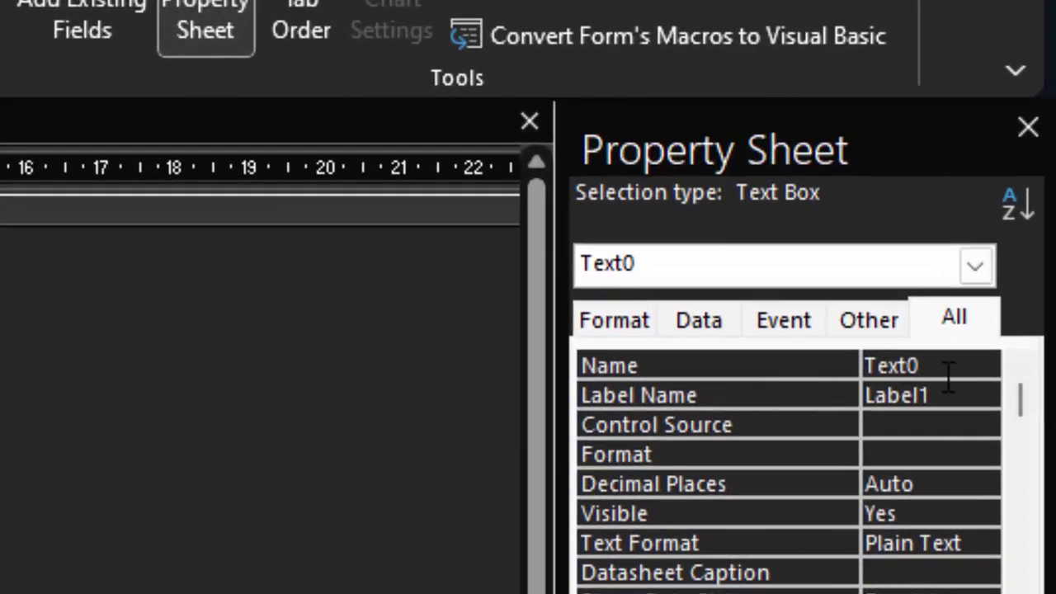
pyautogui.moveTo(937, 367); pyautogui.dragTo(800, 365)
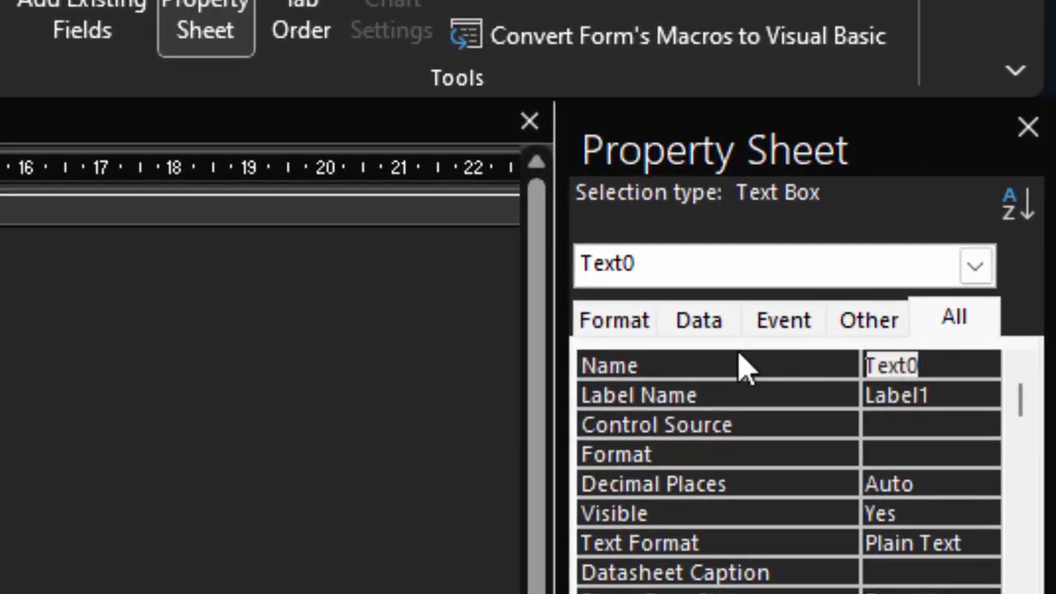
pyautogui.press('Delete')
pyautogui.write('s')
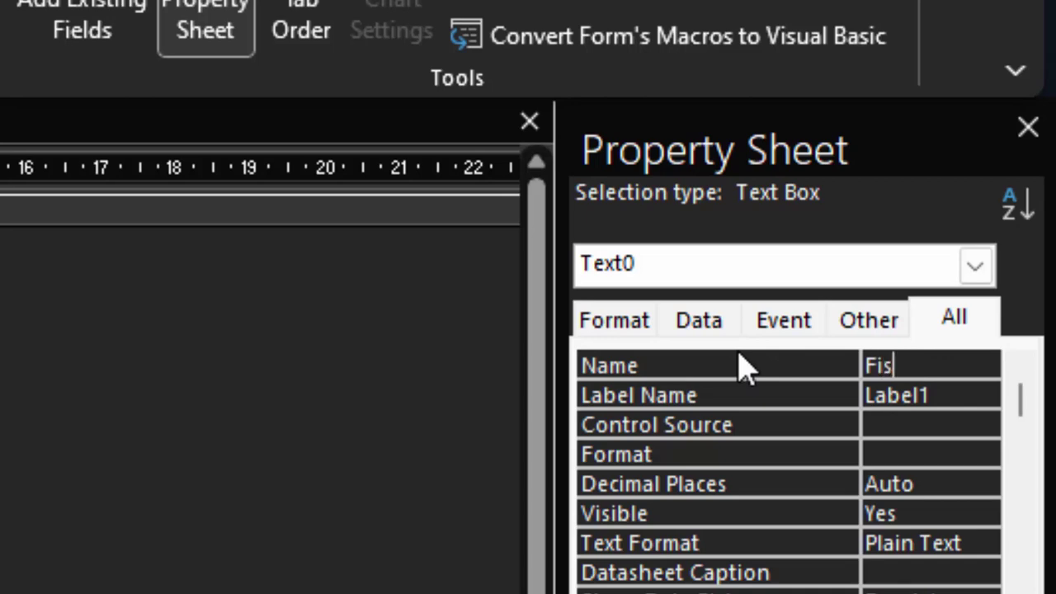
pyautogui.press('BackSpace')
pyautogui.write('rs')
pyautogui.write('V')
pyautogui.write('lu')
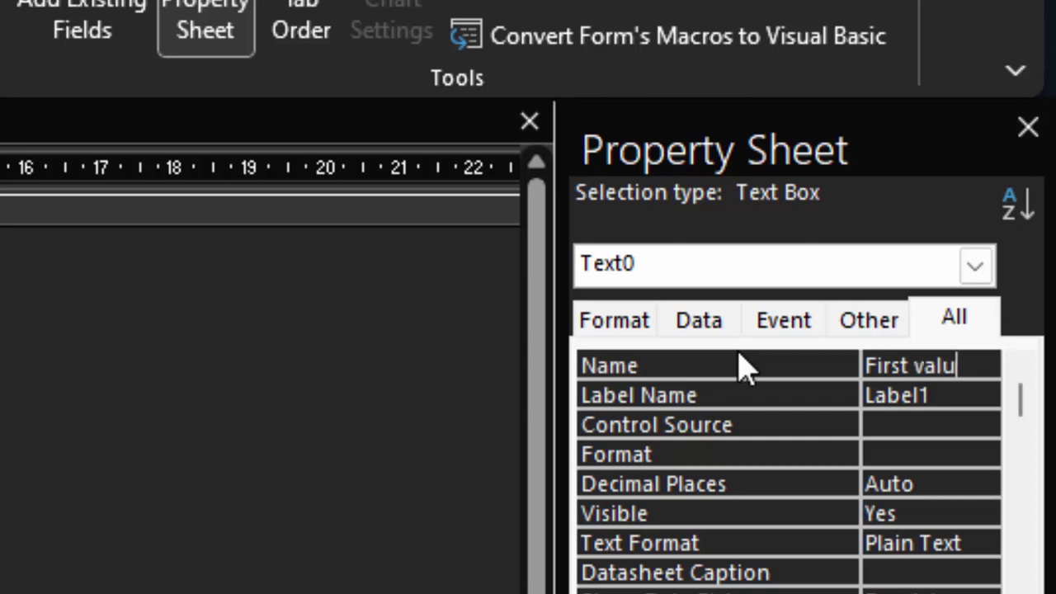
pyautogui.write('e')
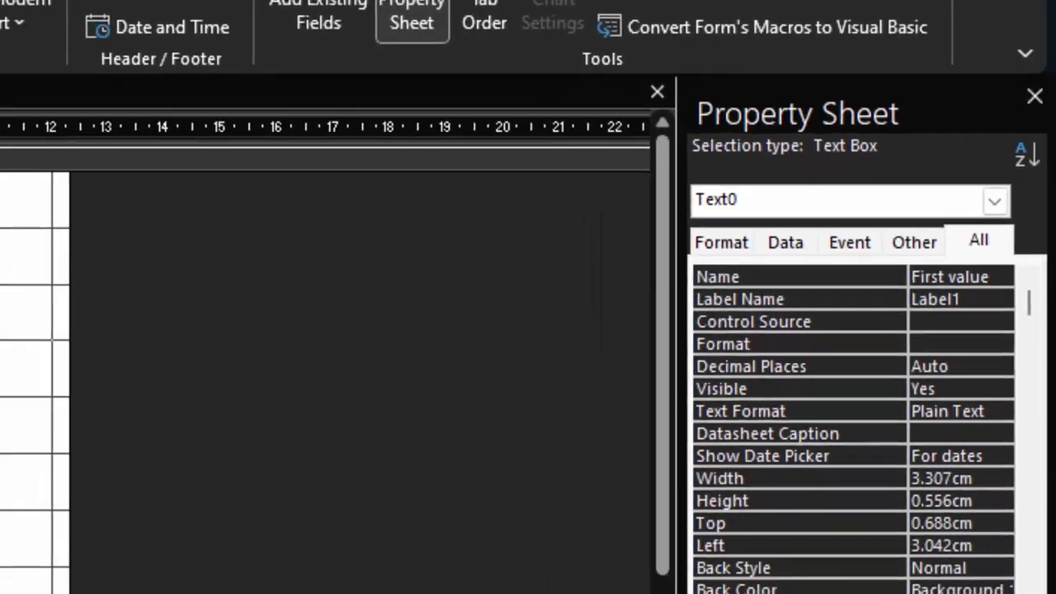
# Step: Rename the second text box from Text2 to 'Second value' and select all four controls
pyautogui.click(132, 183)
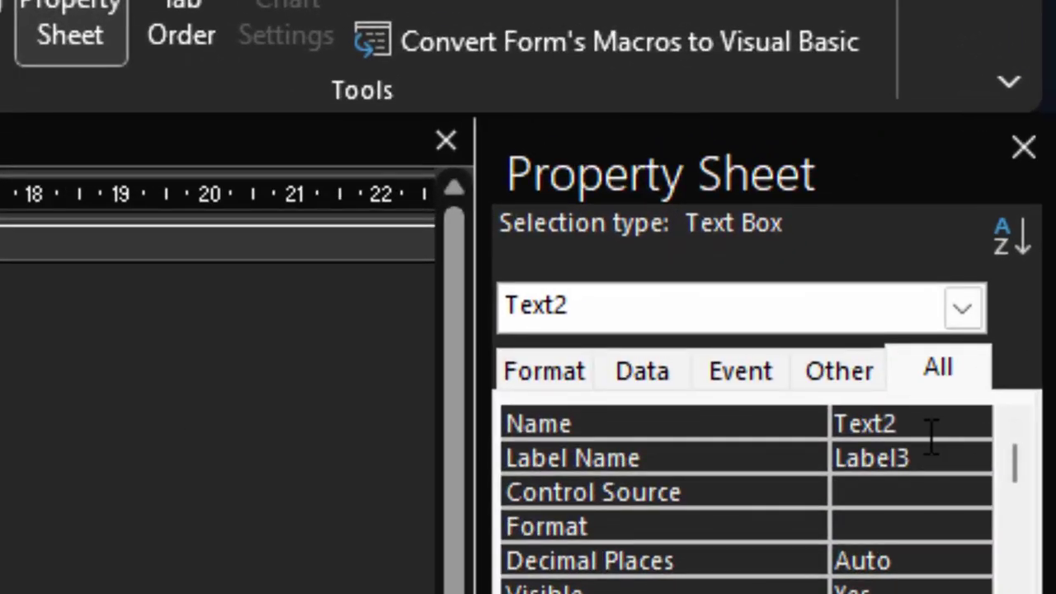
pyautogui.doubleClick(930, 429)
pyautogui.press('BackSpace')
pyautogui.write('Sec')
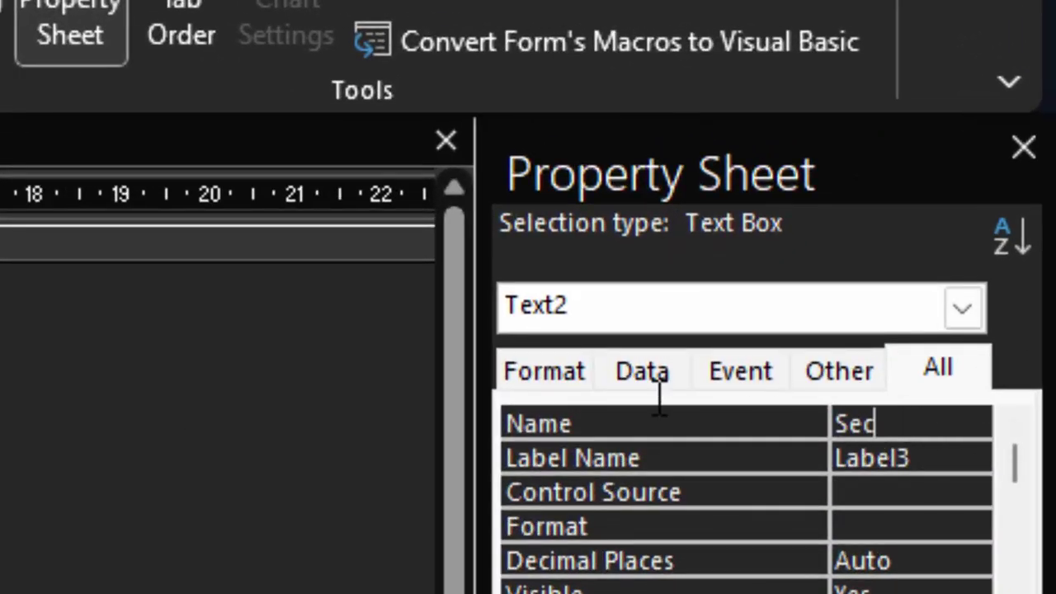
pyautogui.write('ond va')
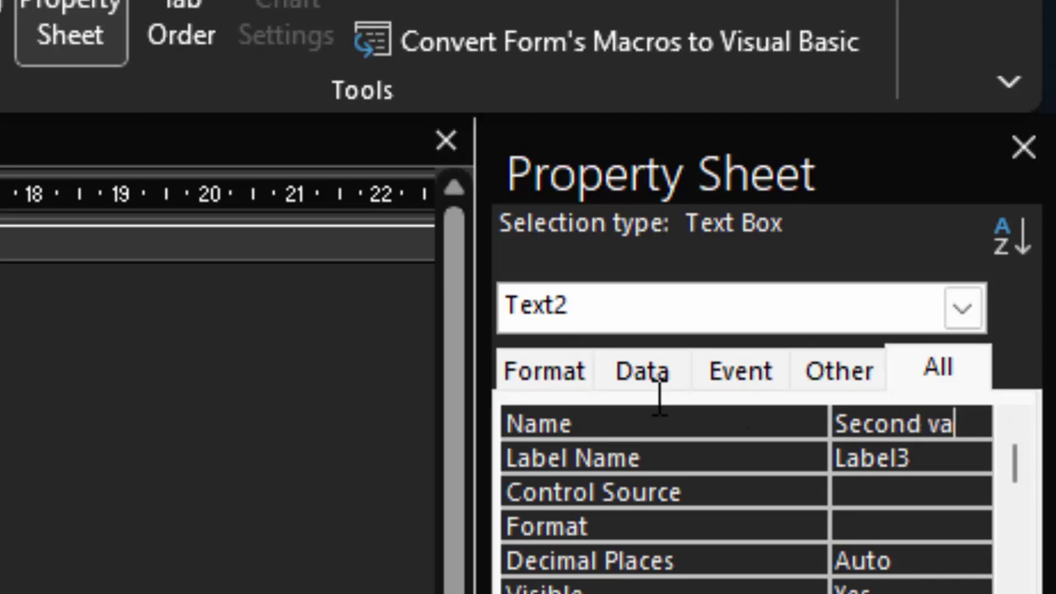
pyautogui.write('lue')
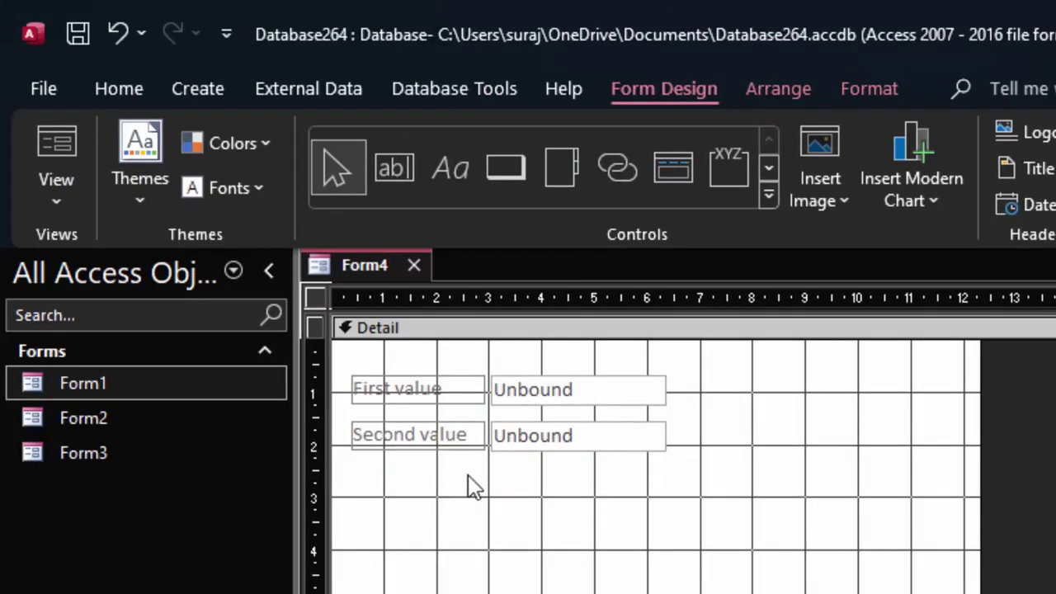
pyautogui.moveTo(589, 487); pyautogui.dragTo(375, 383)
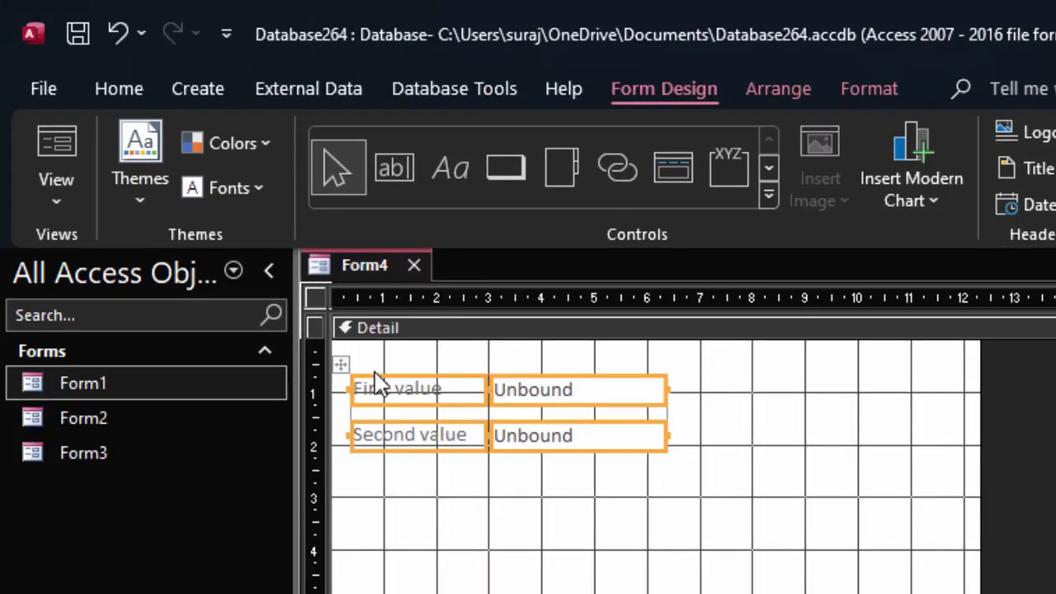
# Step: Set the font colour of both labels and text boxes to black
pyautogui.click(136, 79)
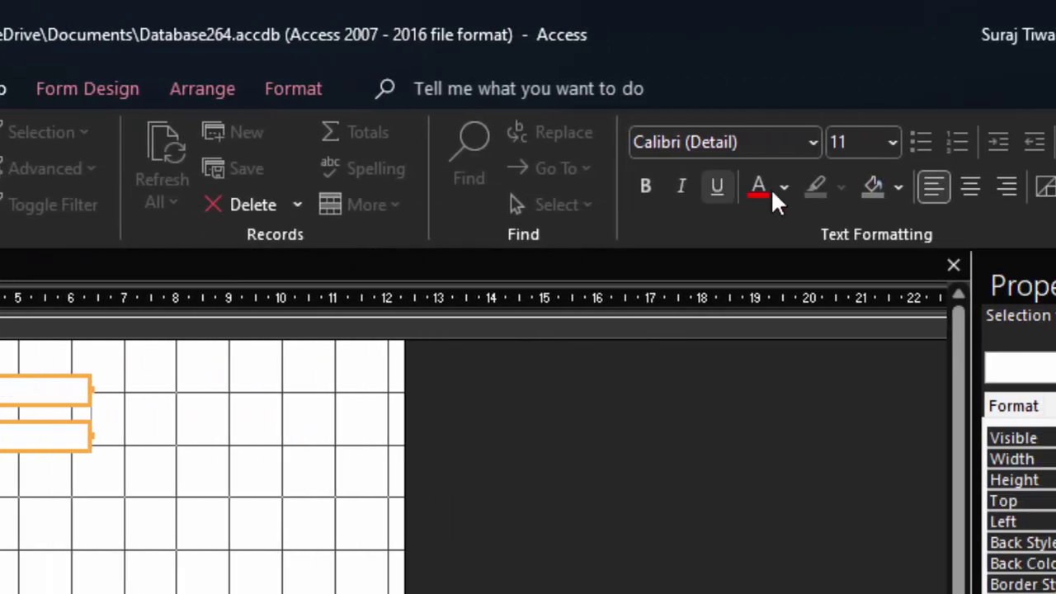
pyautogui.click(780, 188)
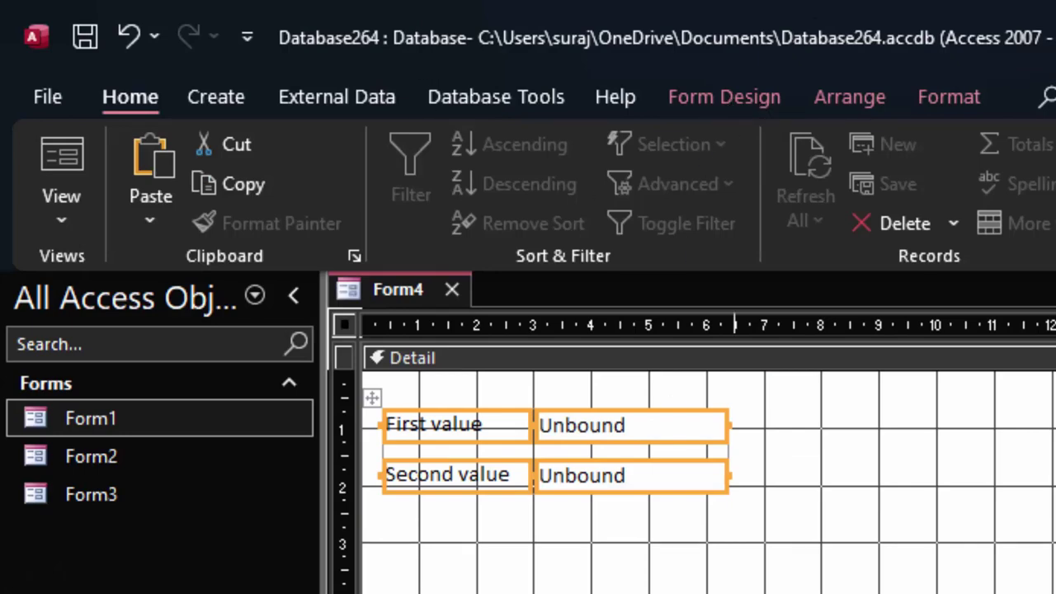
pyautogui.click(730, 526)
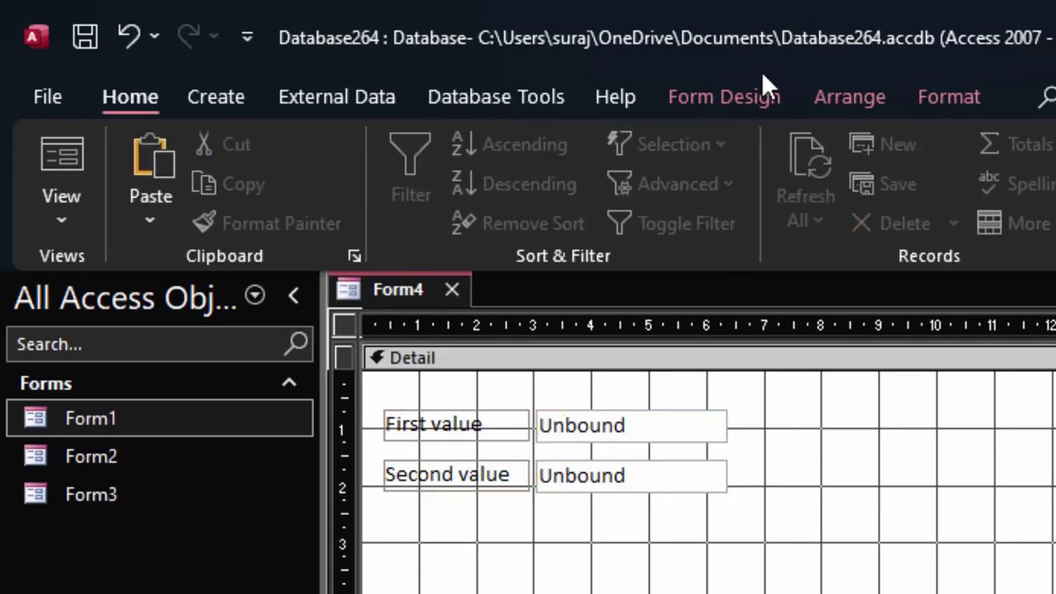
pyautogui.click(743, 94)
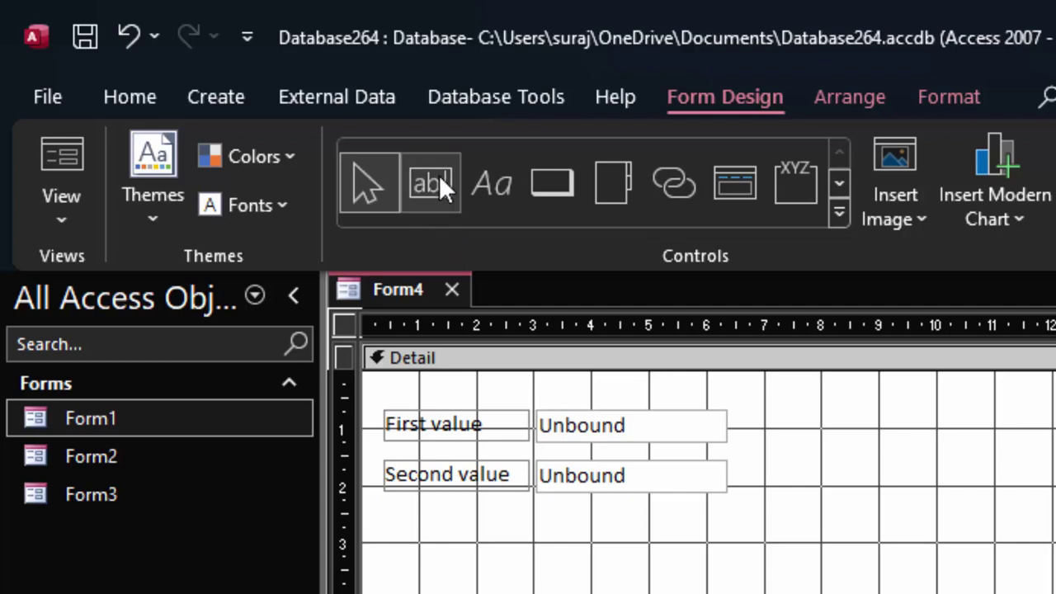
# Step: Draw a label captioned 'Answer' below the Second value row and resize it
pyautogui.click(489, 173)
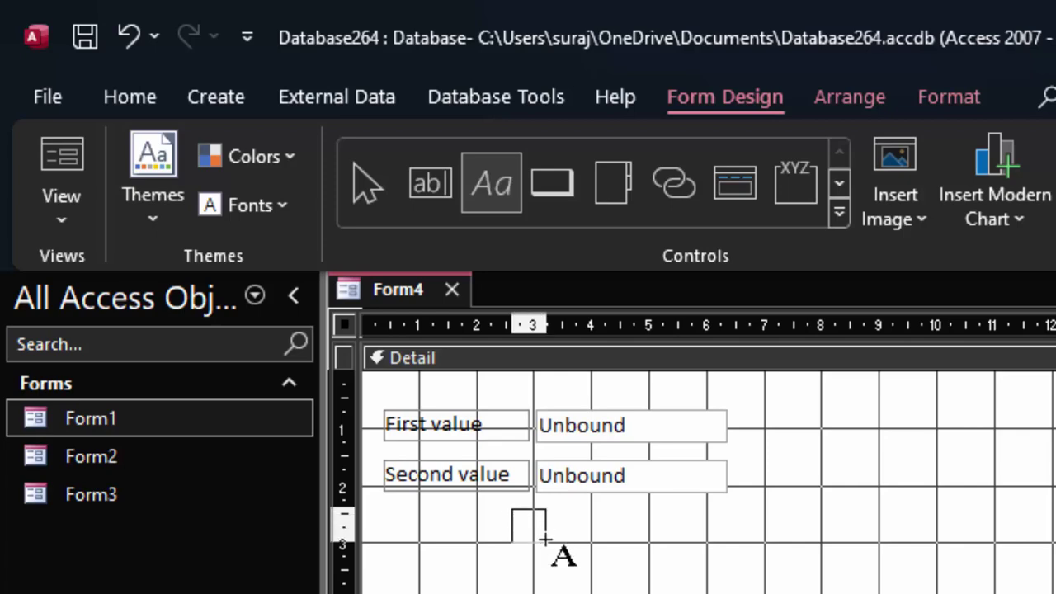
pyautogui.moveTo(513, 508); pyautogui.dragTo(545, 542)
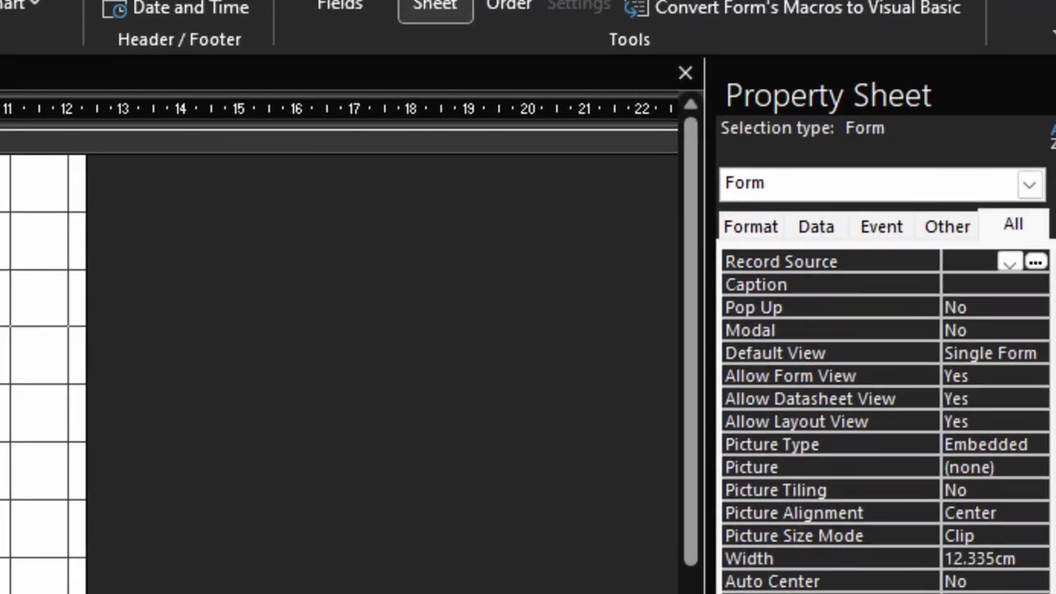
pyautogui.click(330, 140)
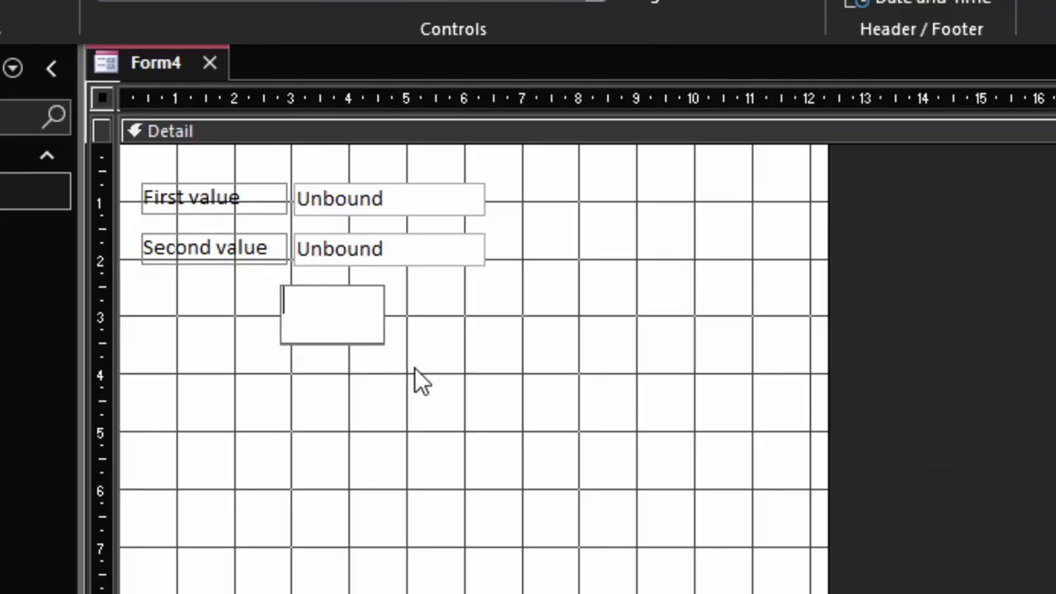
pyautogui.write('A')
pyautogui.write('nswer')
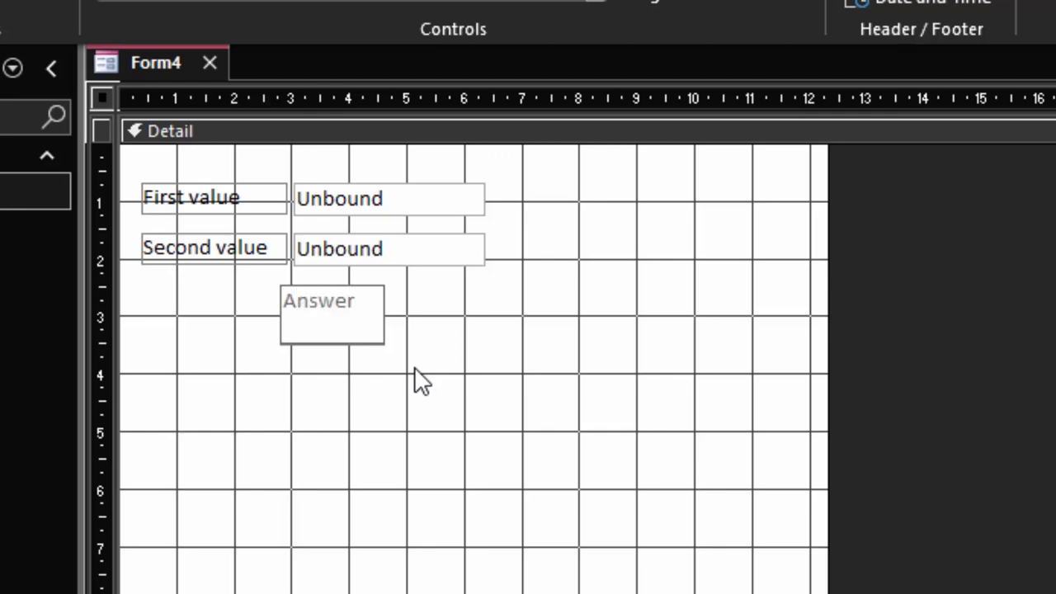
pyautogui.click(446, 332)
pyautogui.click(373, 344)
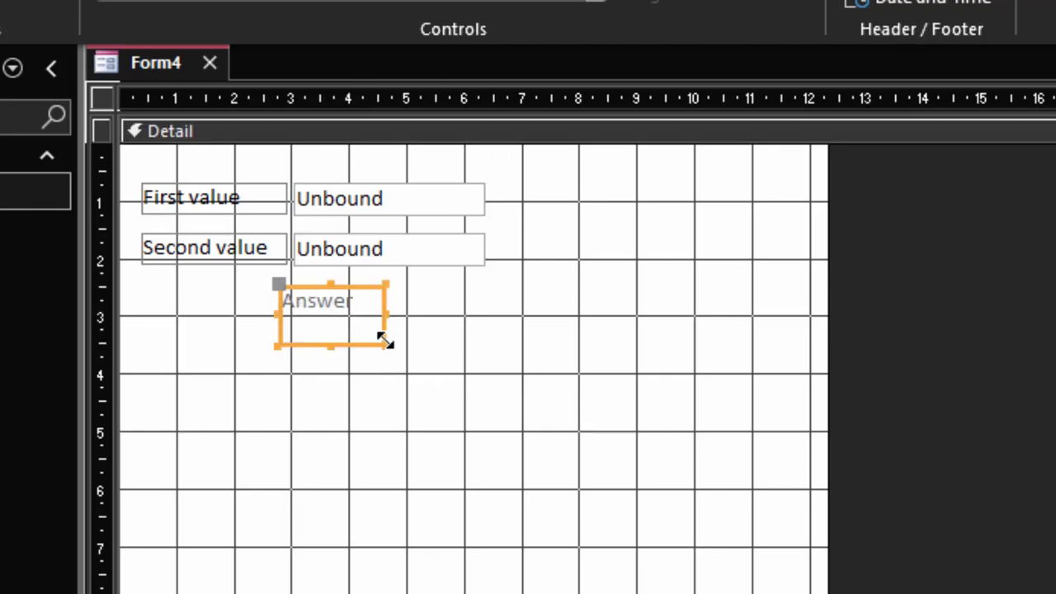
pyautogui.moveTo(378, 346); pyautogui.dragTo(350, 330)
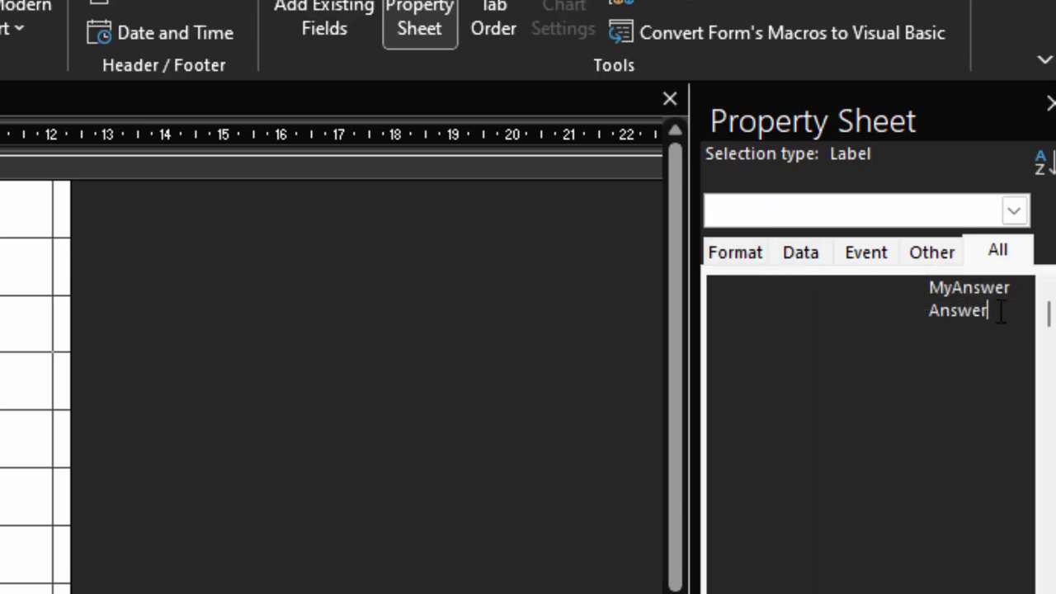
# Step: Clear the Answer caption and widen the empty label box to the right
pyautogui.moveTo(996, 314); pyautogui.dragTo(889, 295)
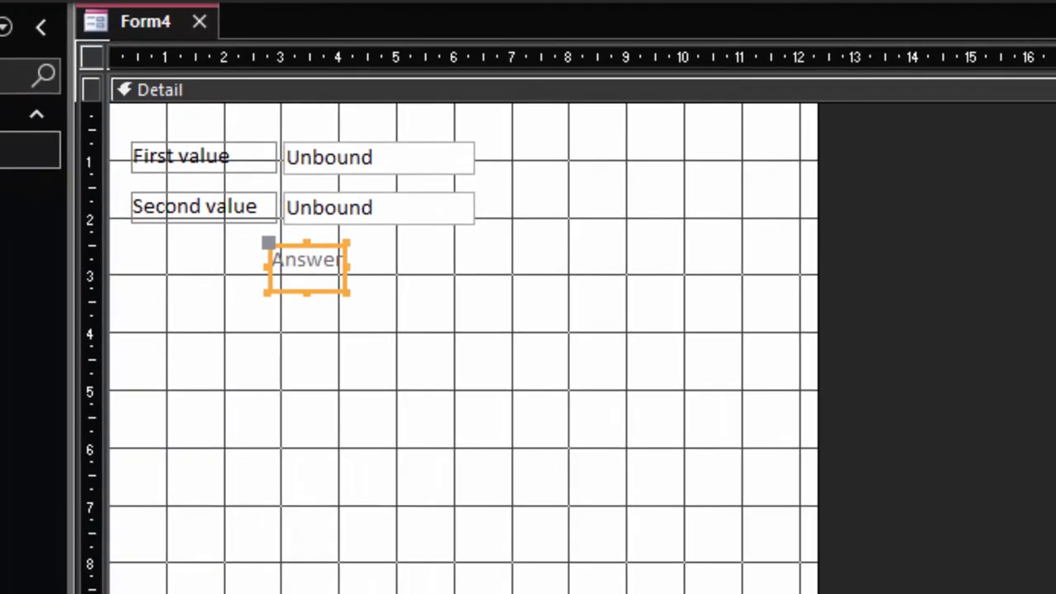
pyautogui.click(476, 277)
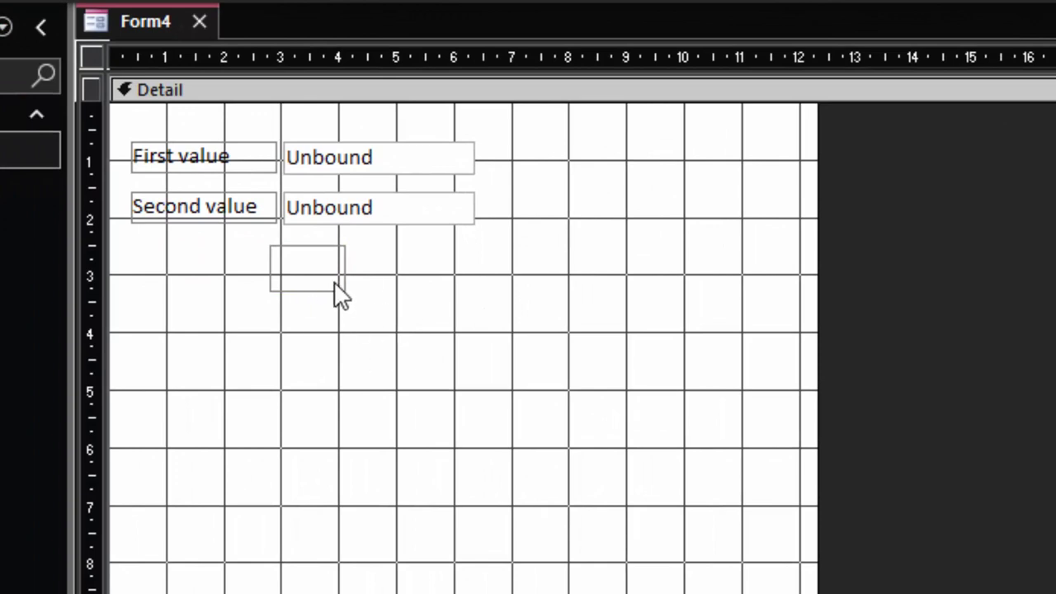
pyautogui.click(334, 281)
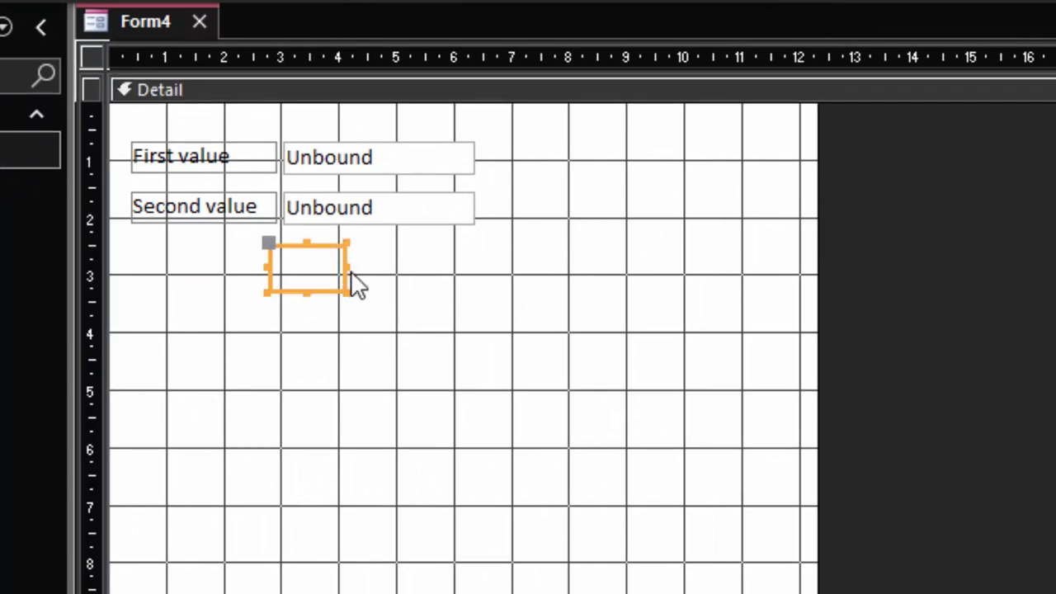
pyautogui.moveTo(341, 263); pyautogui.dragTo(444, 263)
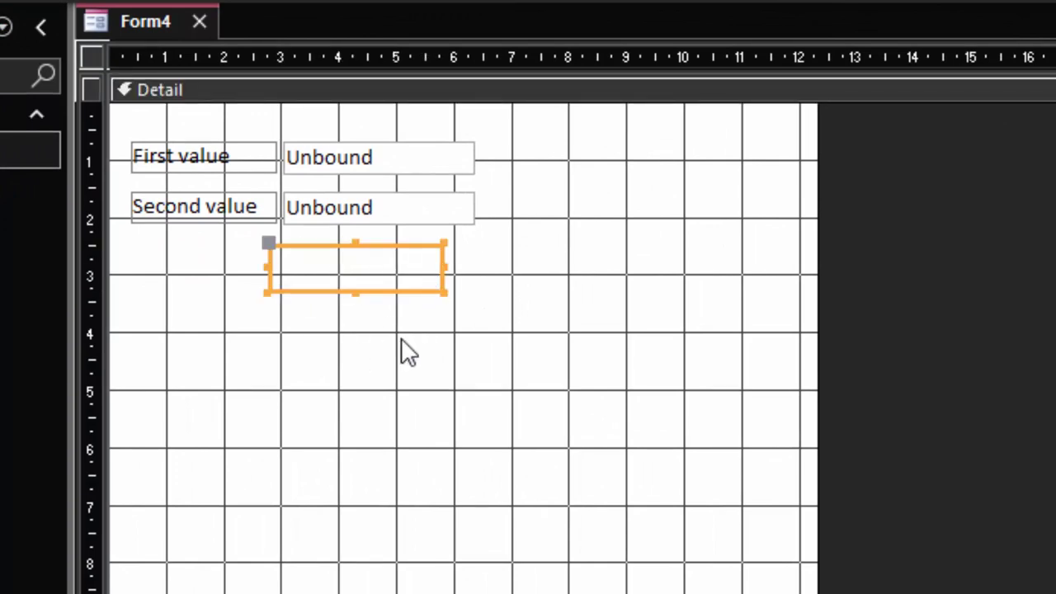
pyautogui.click(391, 360)
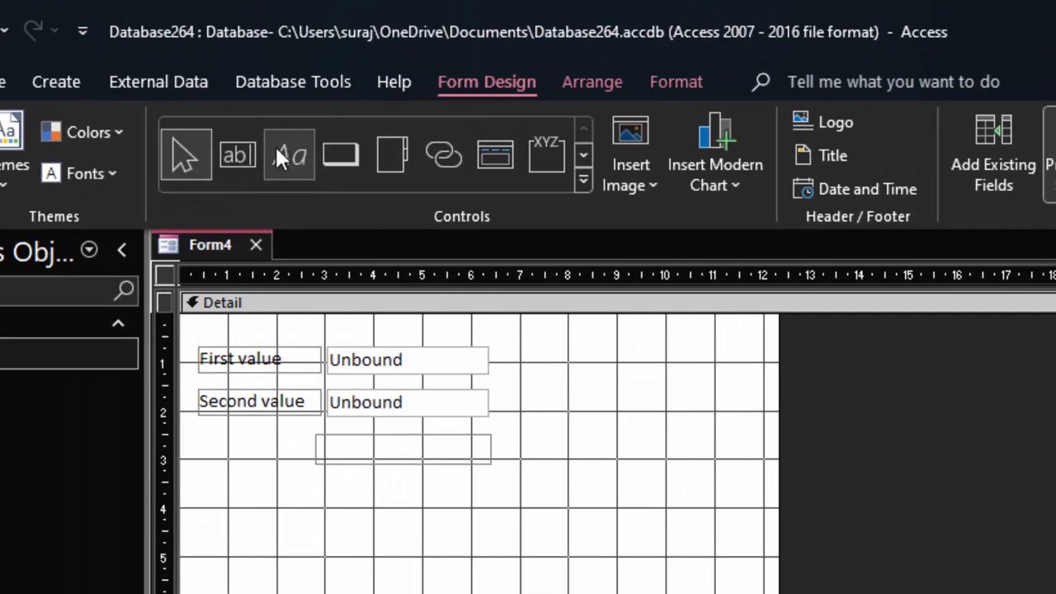
# Step: Draw a command button below the value boxes and cancel the Command Button Wizard
pyautogui.click(324, 149)
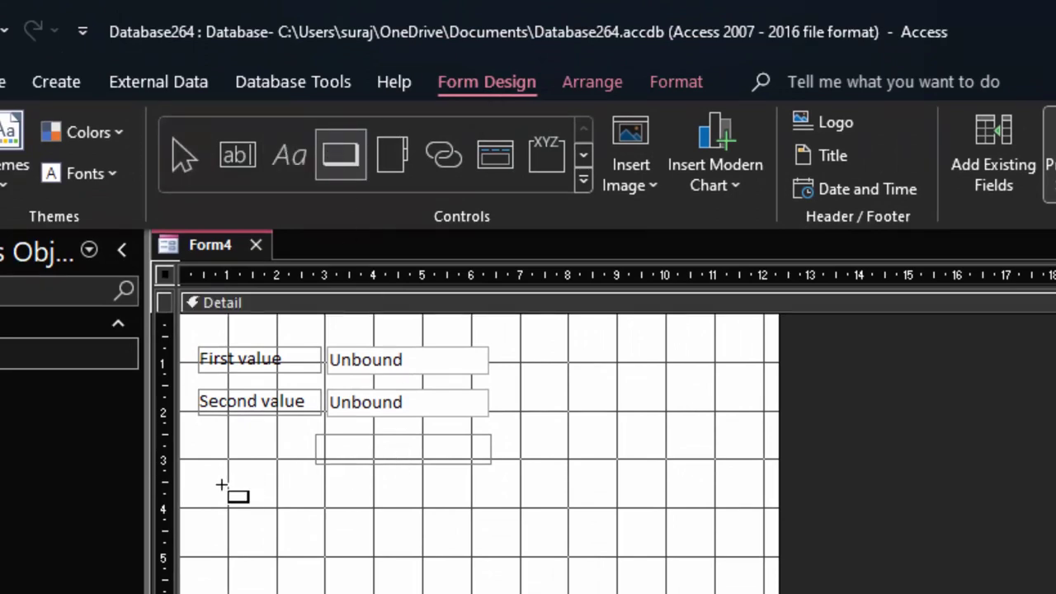
pyautogui.moveTo(223, 484); pyautogui.dragTo(340, 512)
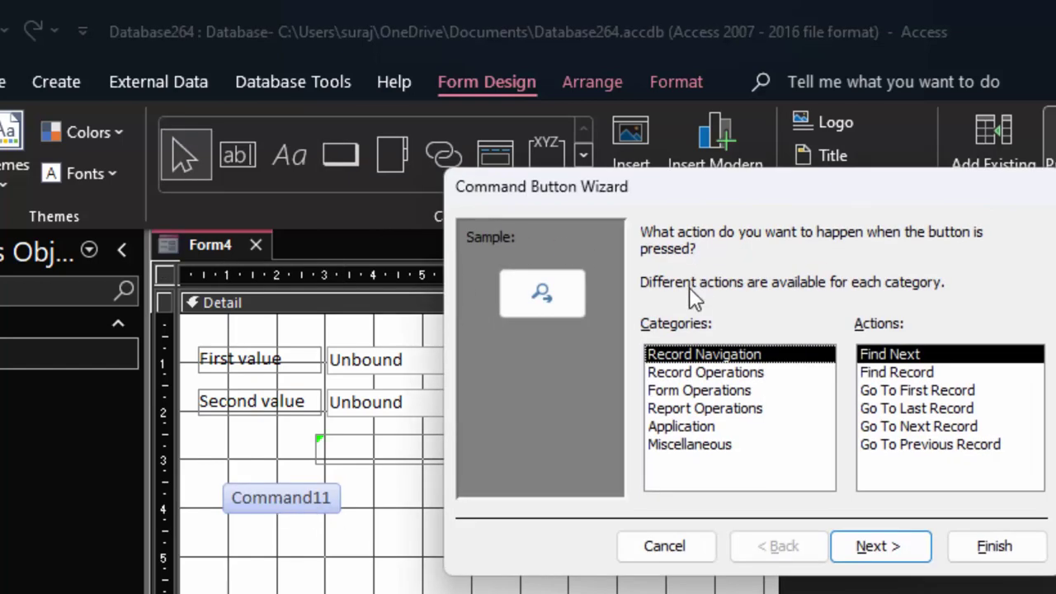
pyautogui.click(672, 546)
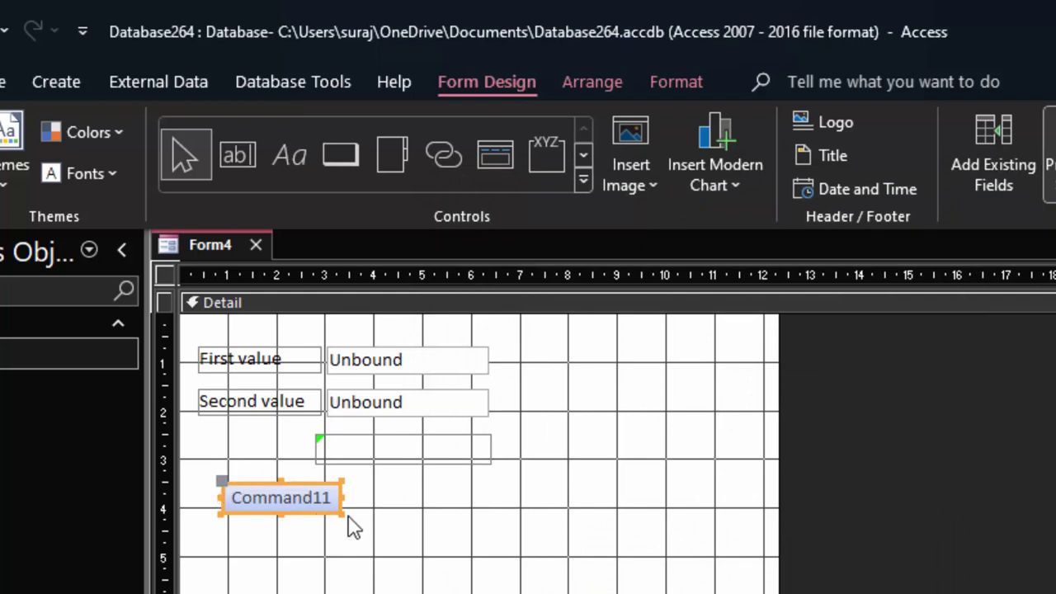
pyautogui.moveTo(341, 512); pyautogui.dragTo(344, 514)
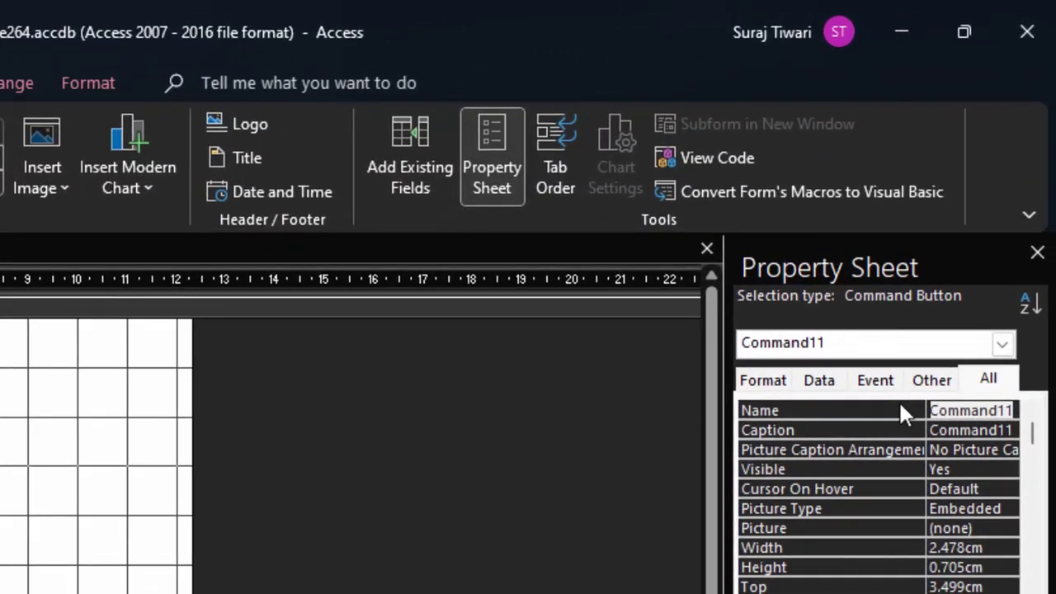
# Step: Name the button cmdMultiply and change its caption from Command11 to X
pyautogui.press('BackSpace')
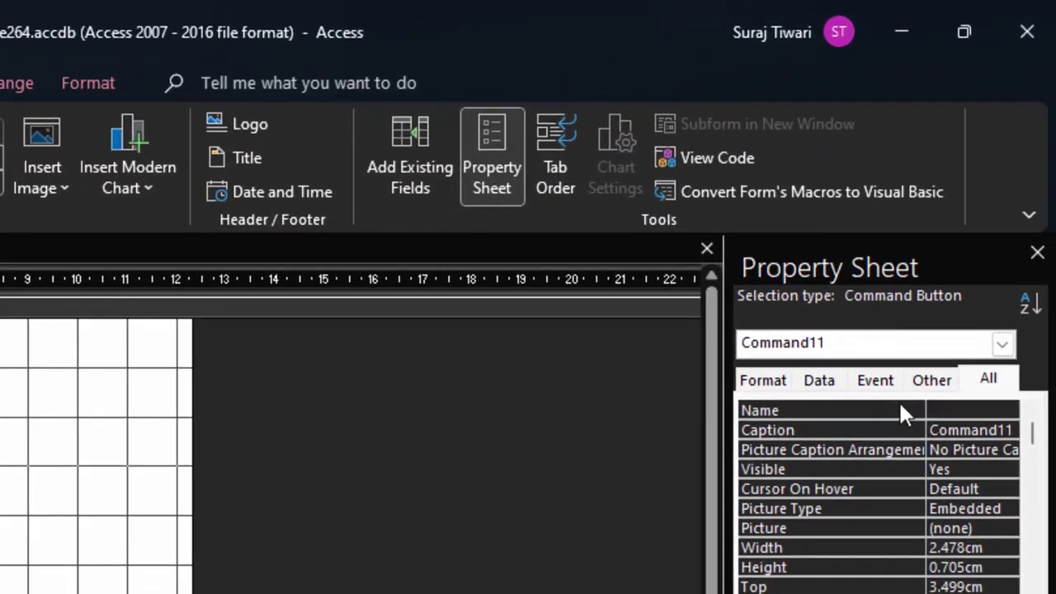
pyautogui.write('do')
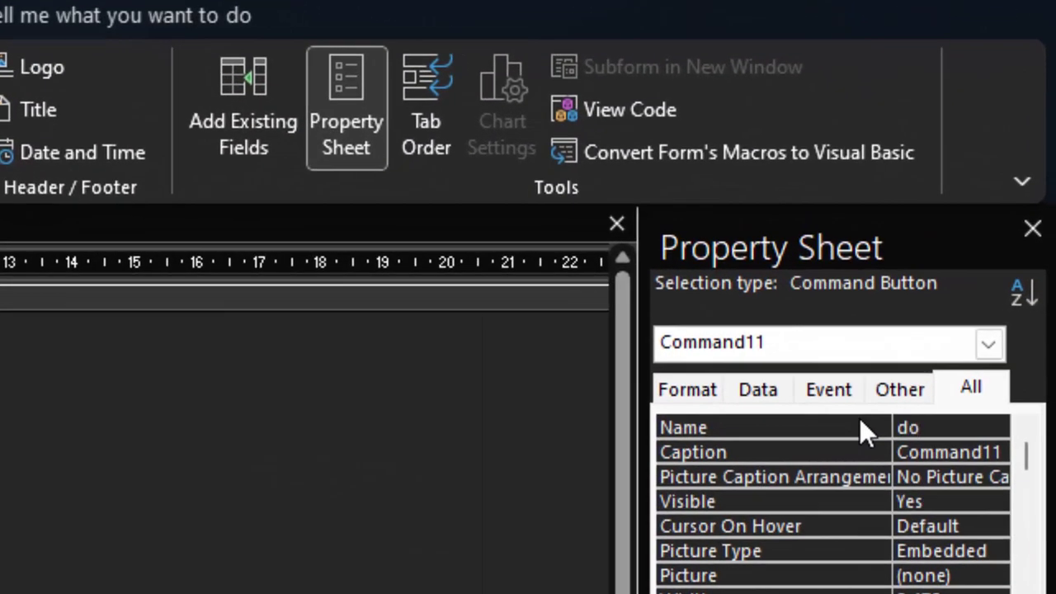
pyautogui.press('BackSpace')
pyautogui.press('BackSpace')
pyautogui.write('c')
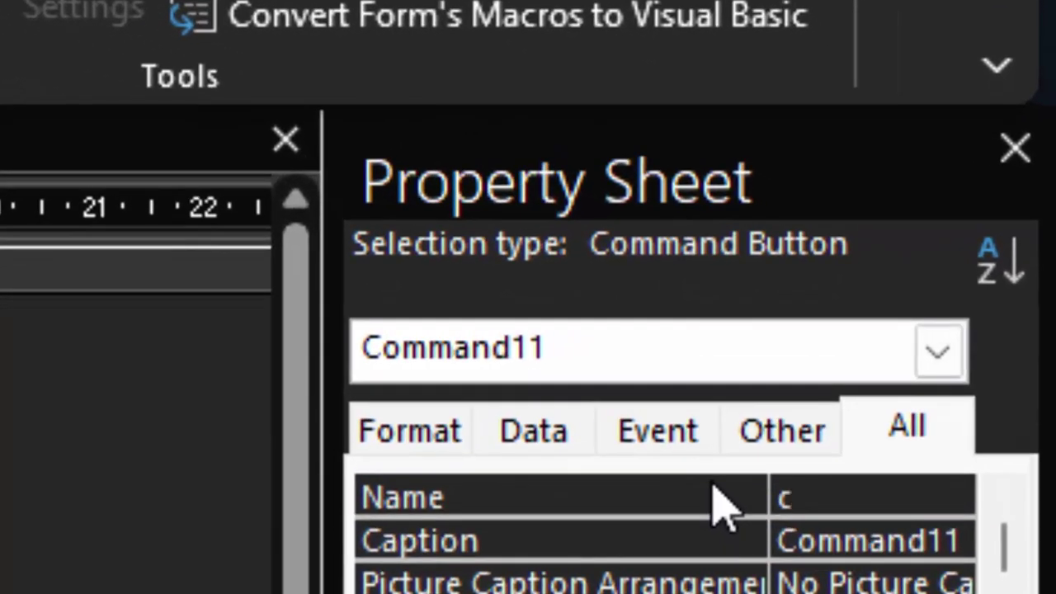
pyautogui.write('md')
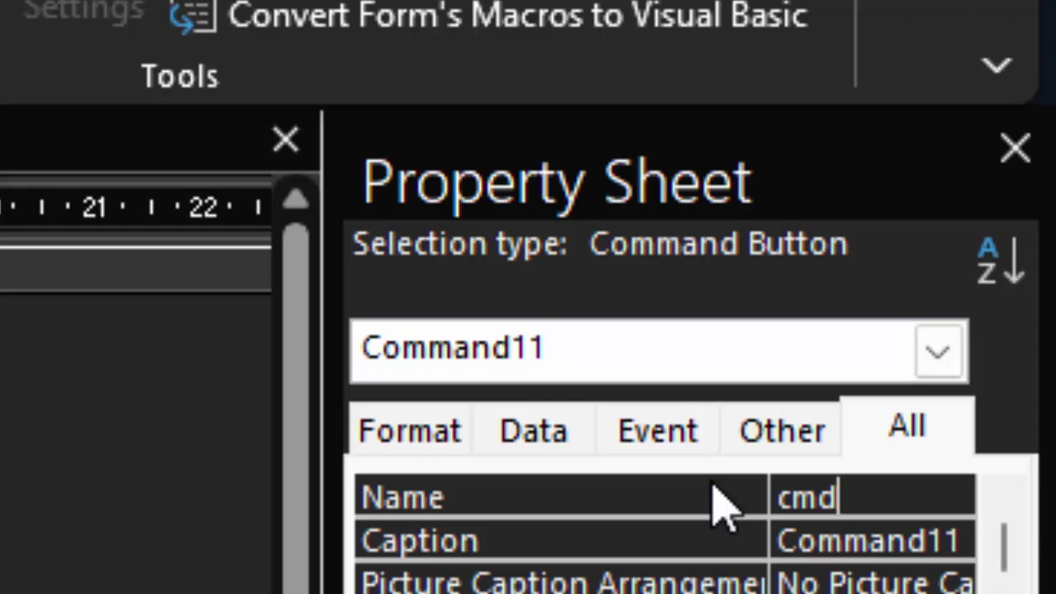
pyautogui.write('Mul')
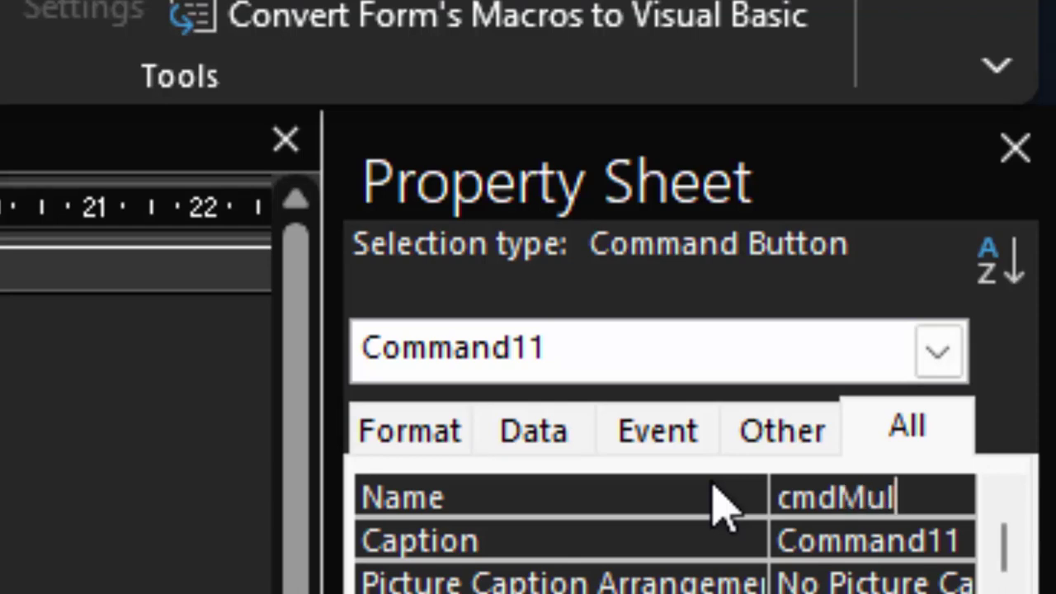
pyautogui.write('ti')
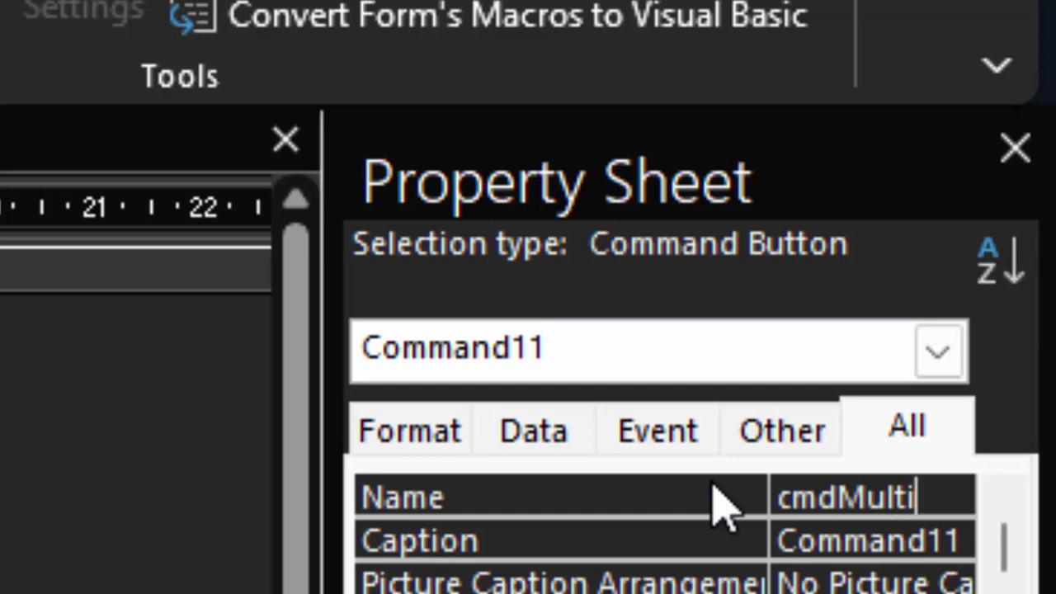
pyautogui.write('ply')
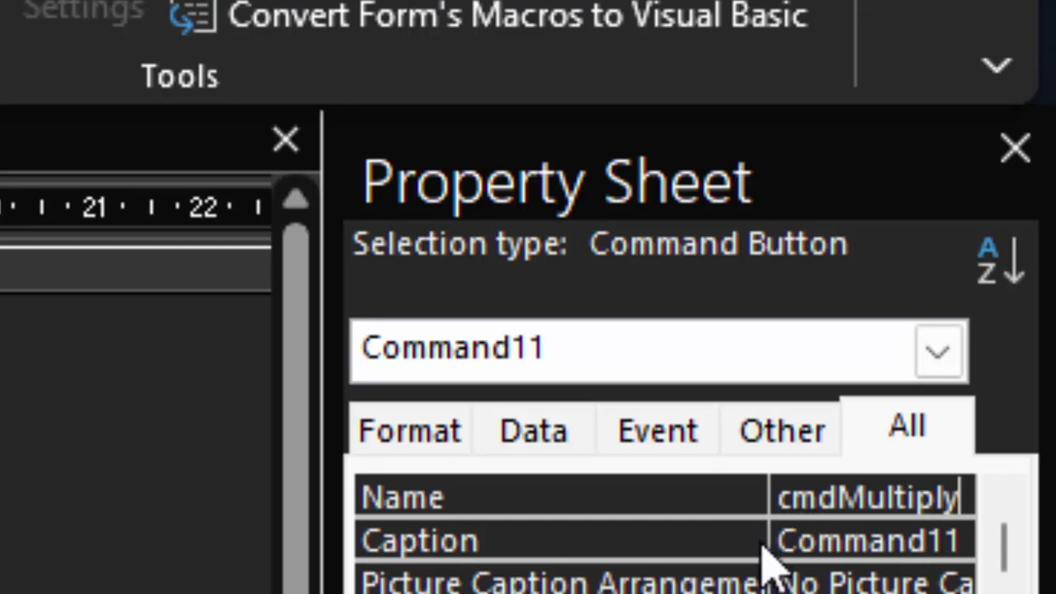
pyautogui.moveTo(785, 540); pyautogui.dragTo(1023, 536)
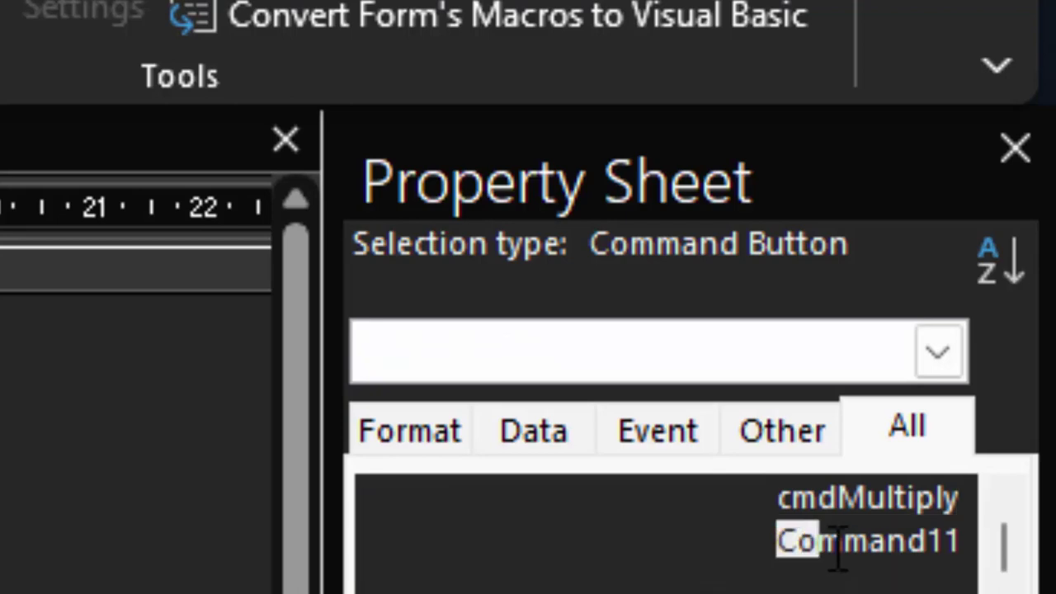
pyautogui.press('BackSpace')
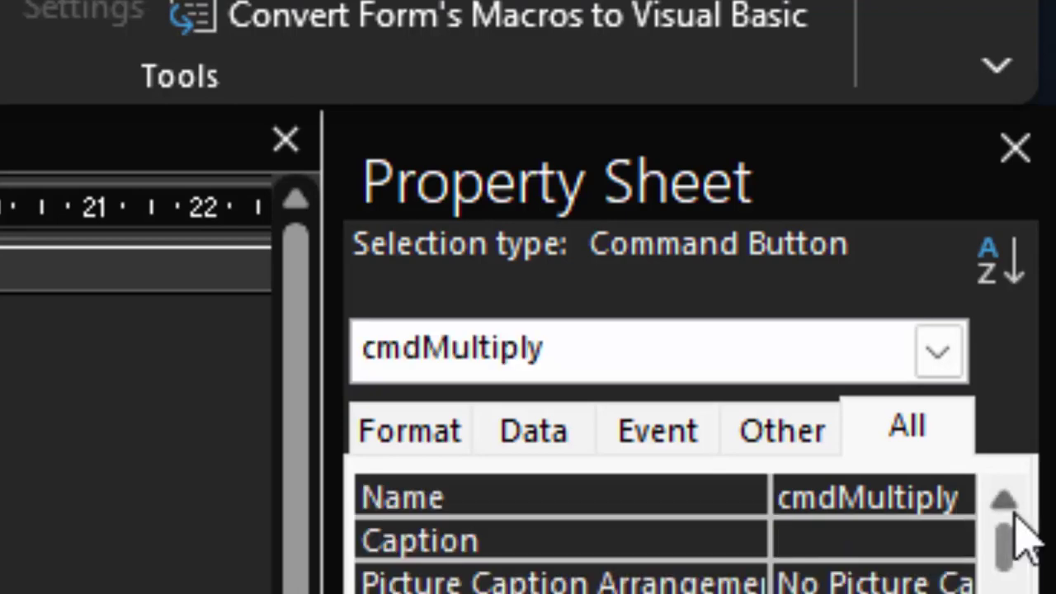
pyautogui.write('X')
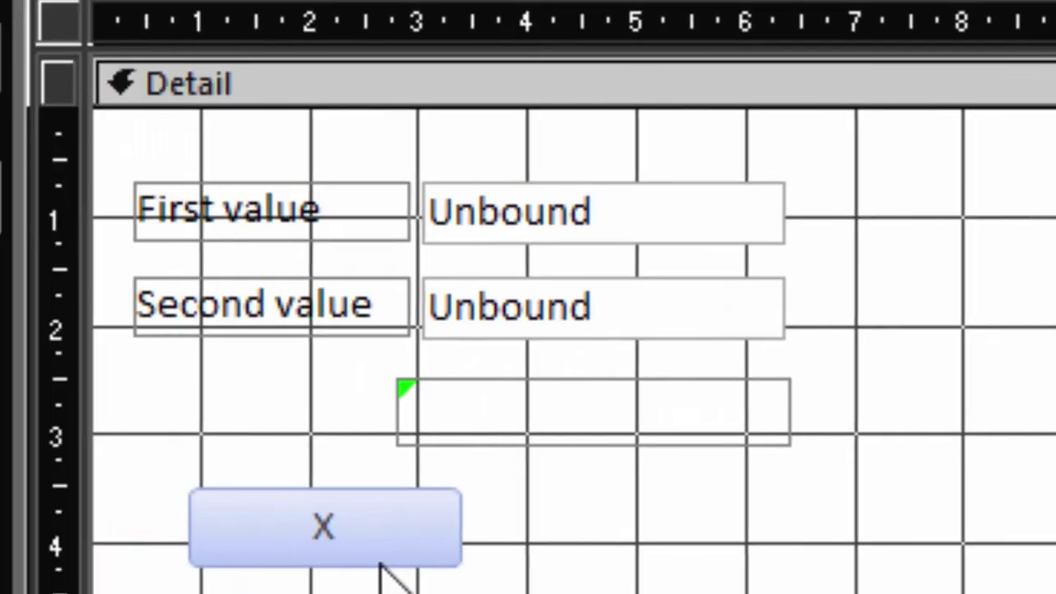
pyautogui.click(417, 549)
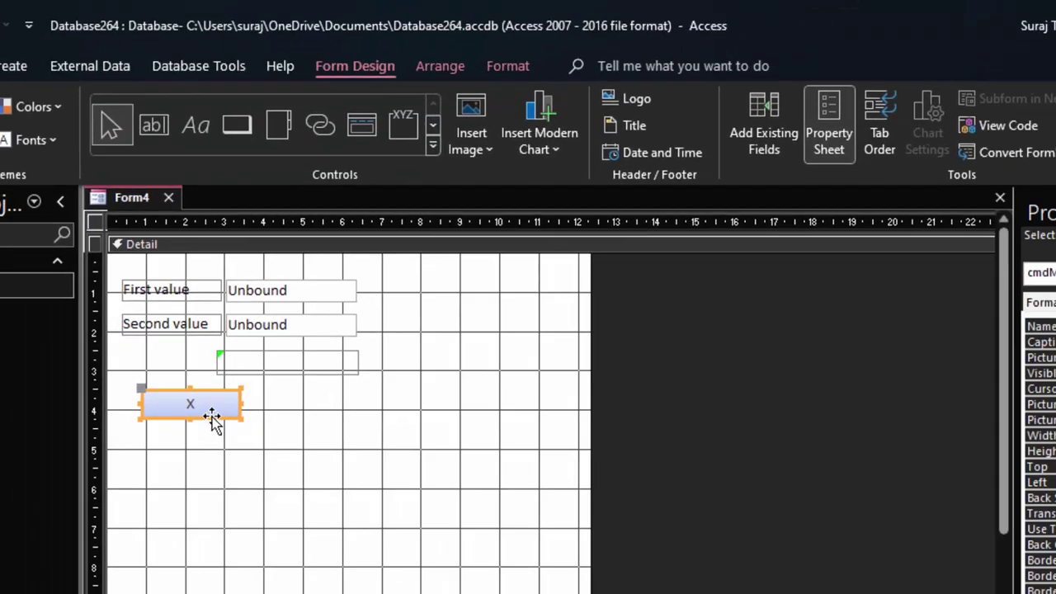
# Step: Copy the X button and paste the copy below the original
pyautogui.rightClick(213, 415)
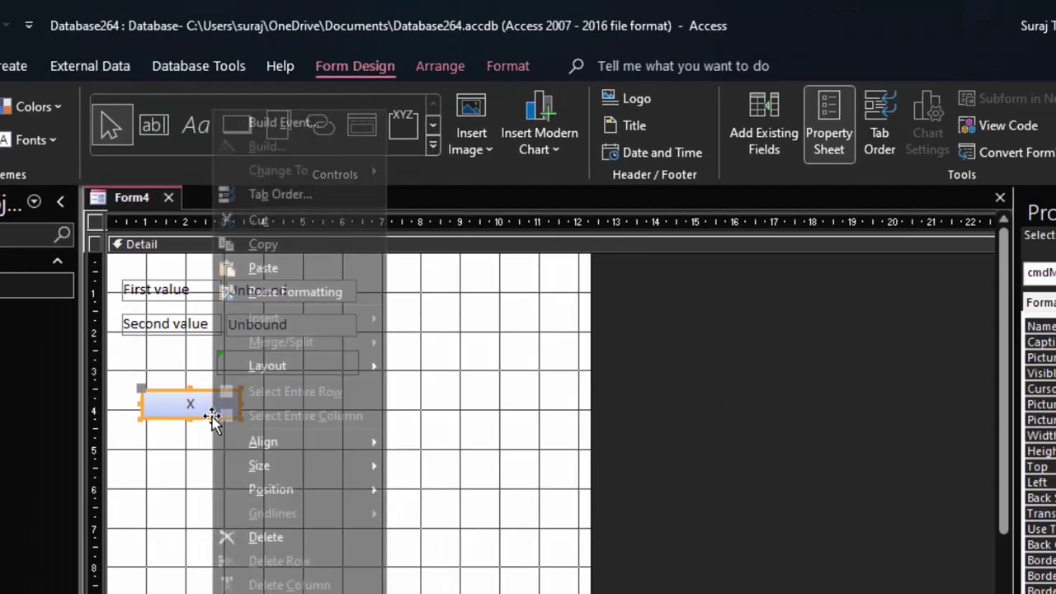
pyautogui.click(286, 241)
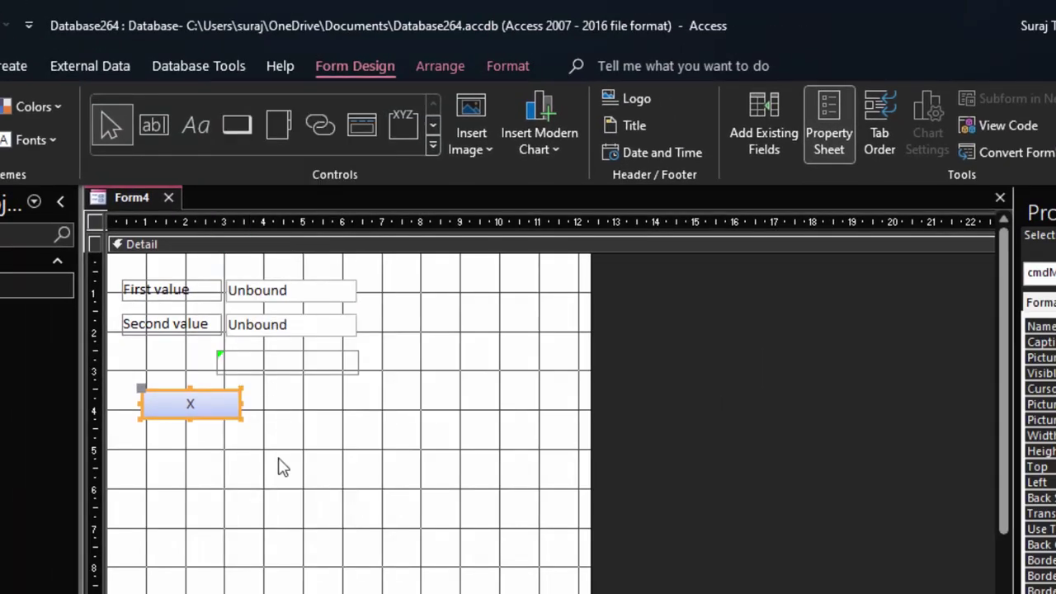
pyautogui.rightClick(279, 459)
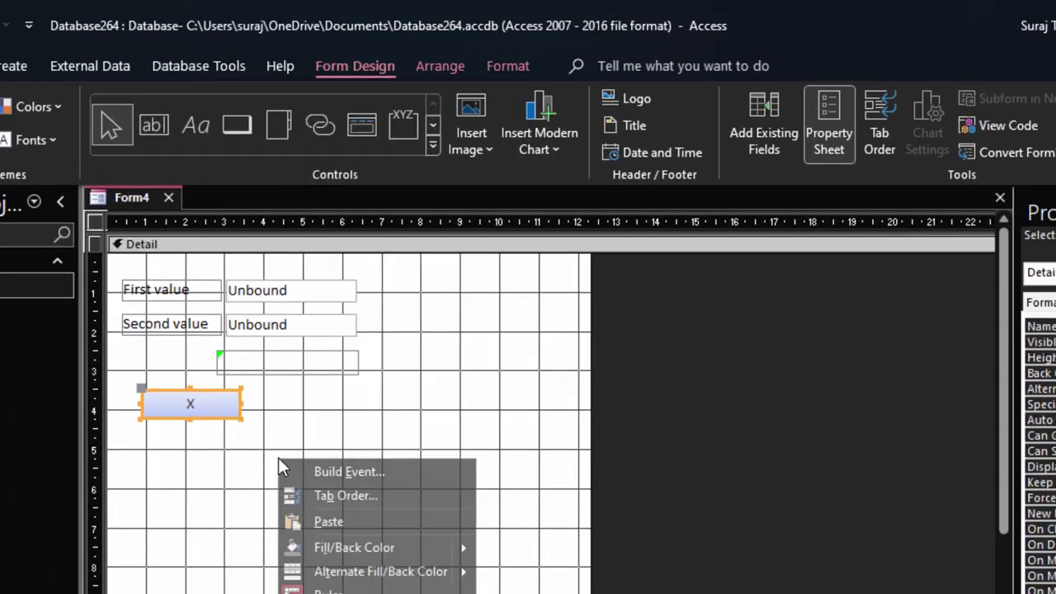
pyautogui.click(342, 524)
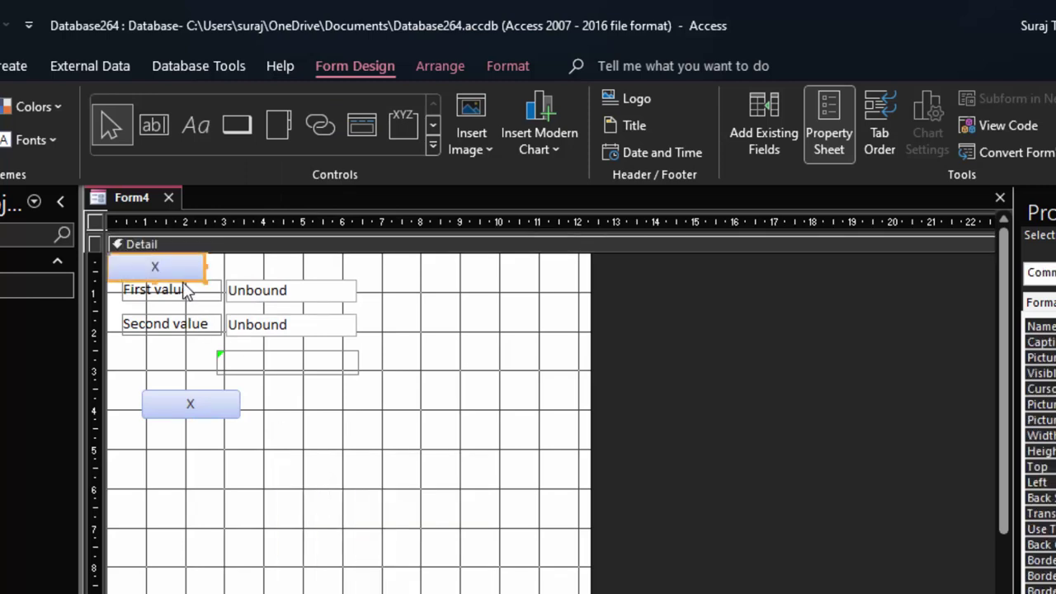
pyautogui.moveTo(181, 276); pyautogui.dragTo(218, 465)
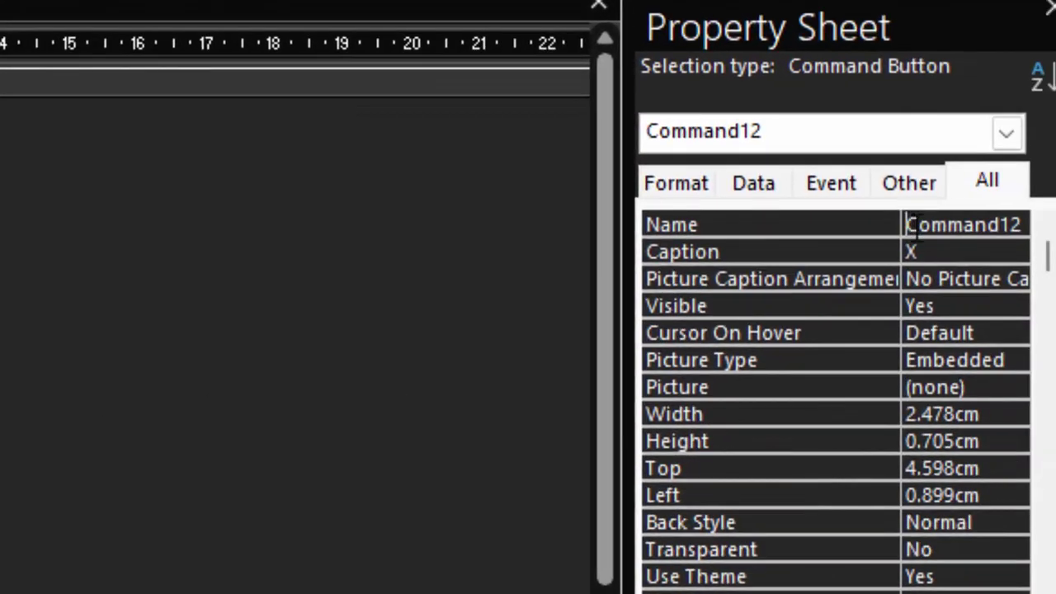
# Step: Name the copied button cmdEqualto and give it the caption =
pyautogui.doubleClick(907, 224)
pyautogui.press('BackSpace')
pyautogui.write('c')
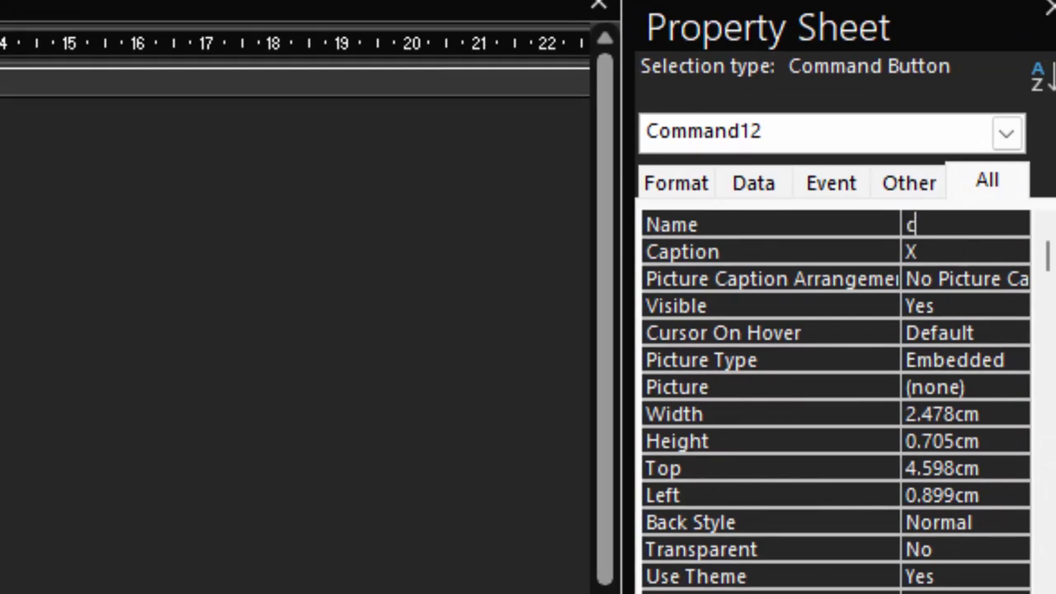
pyautogui.write('mdE')
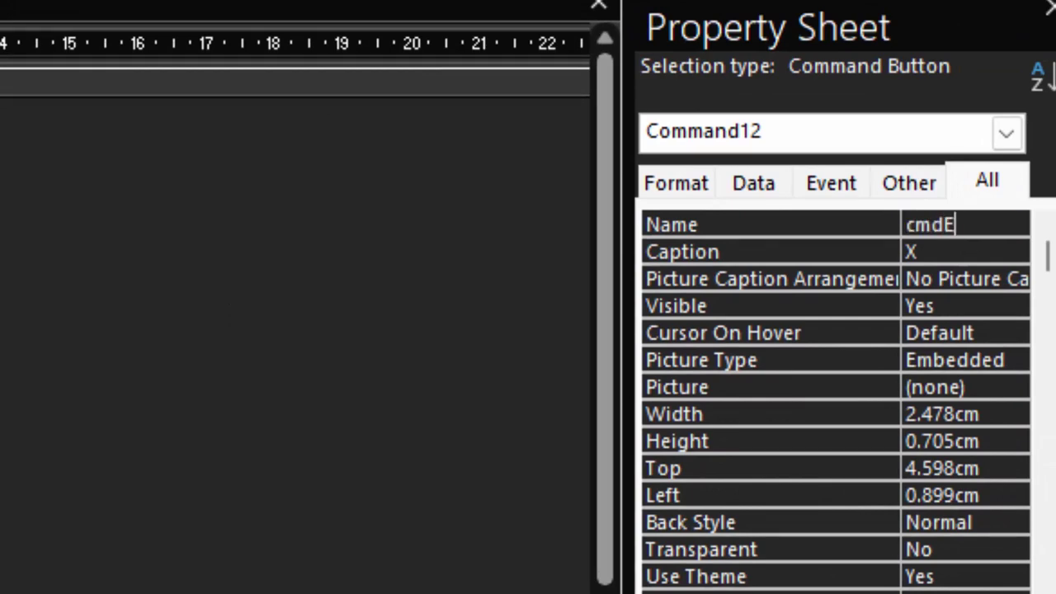
pyautogui.write('qualt')
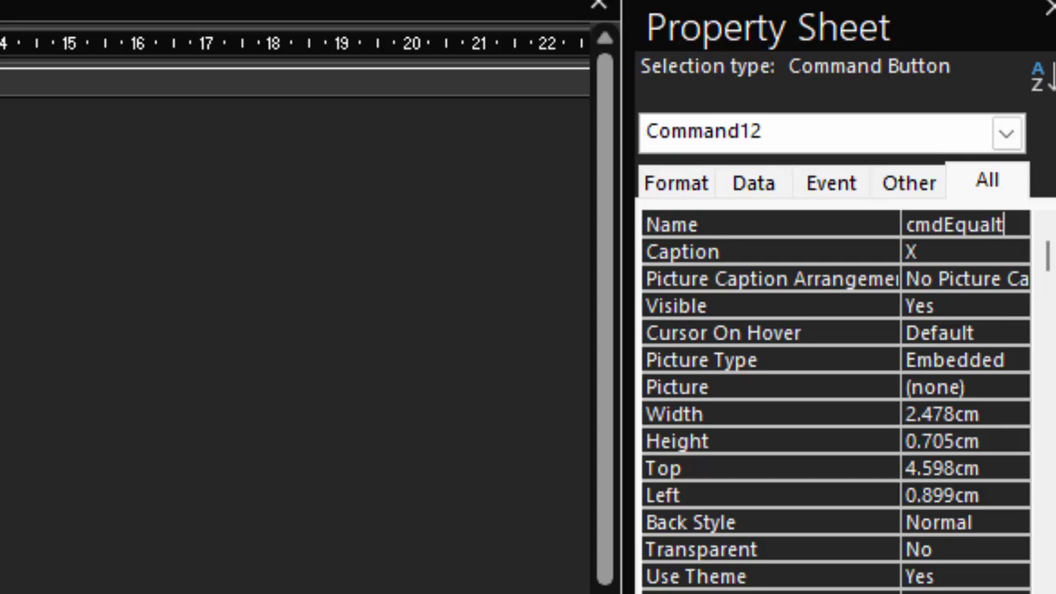
pyautogui.write('o')
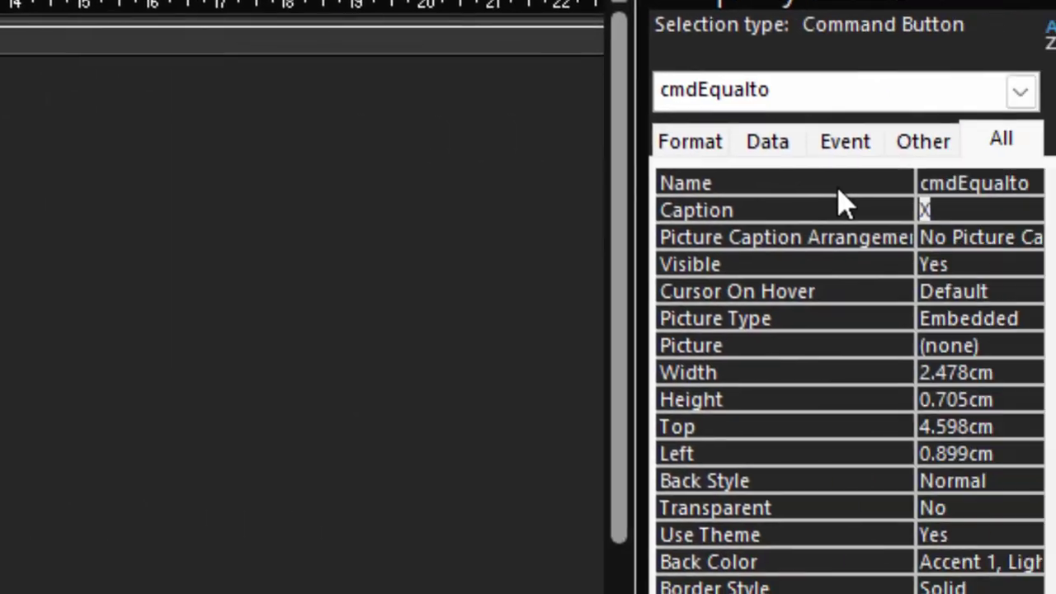
pyautogui.write('=')
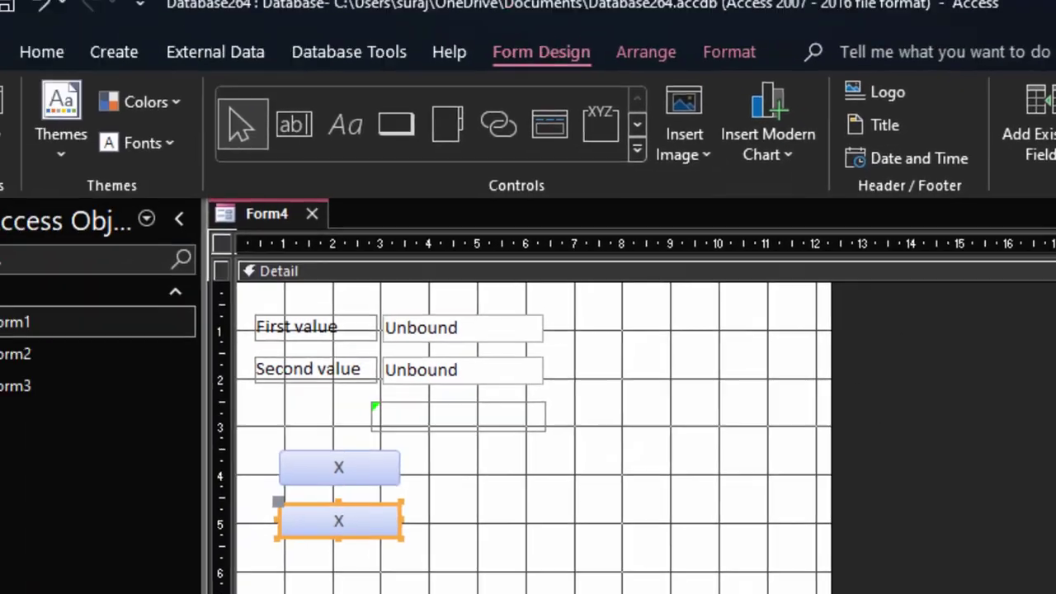
pyautogui.click(391, 502)
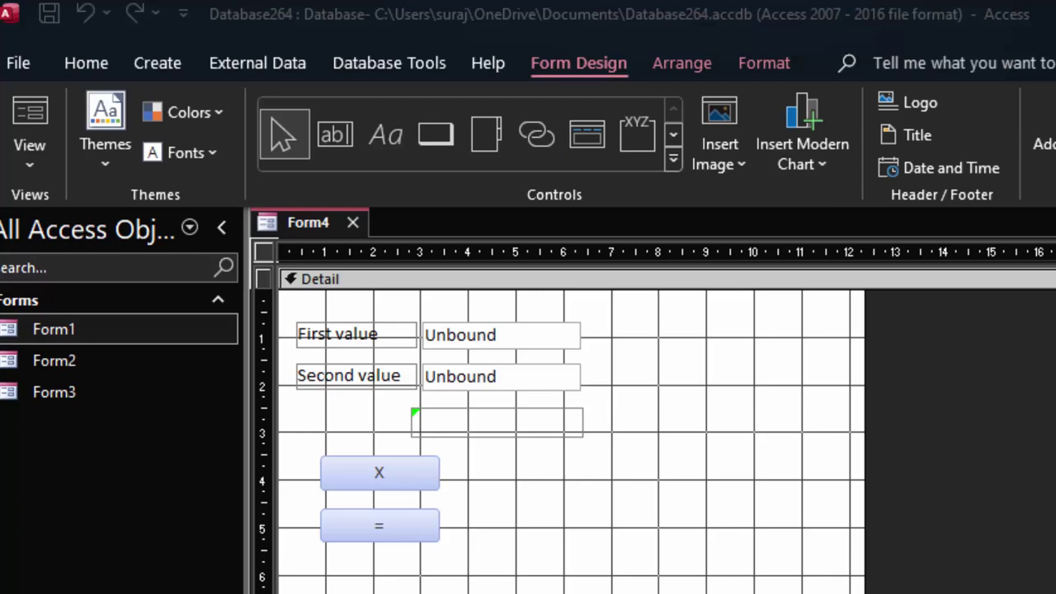
pyautogui.click(384, 469)
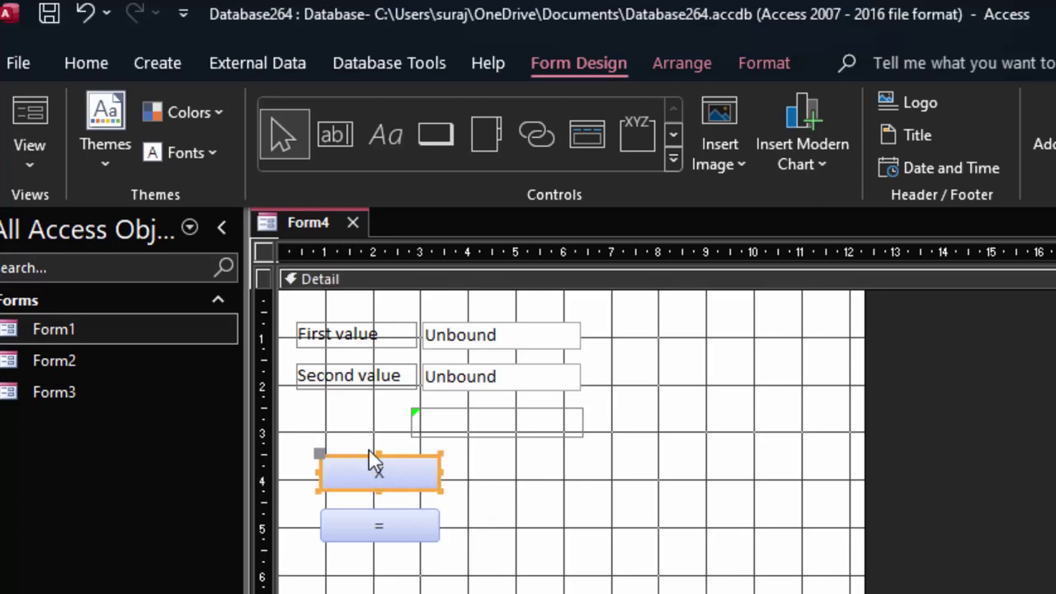
pyautogui.click(399, 479)
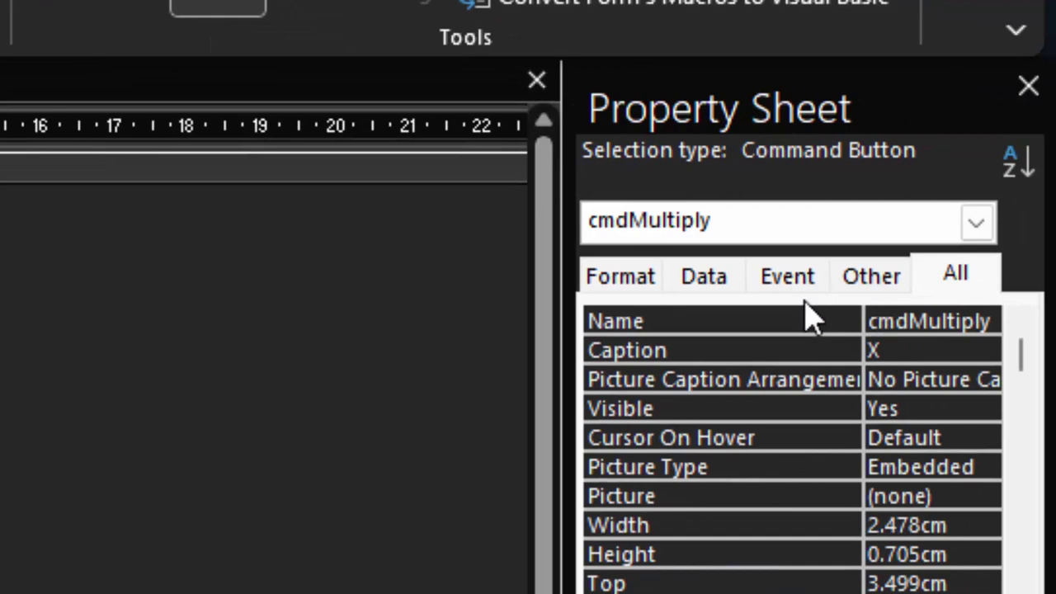
# Step: Create an empty On Click Code Builder procedure for cmdMultiply, then select the MyAnswer label
pyautogui.click(788, 276)
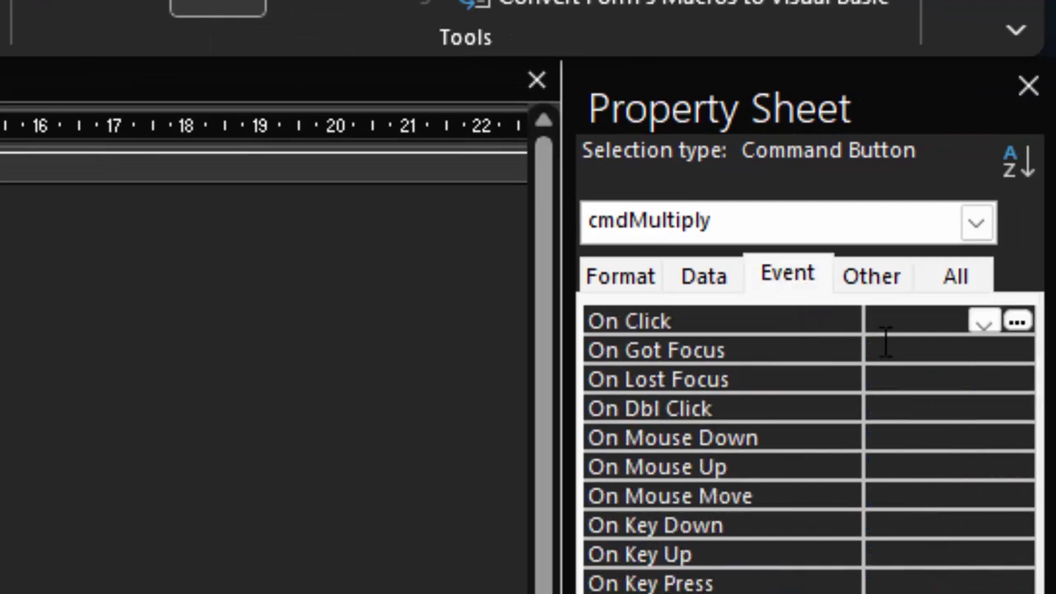
pyautogui.click(1028, 323)
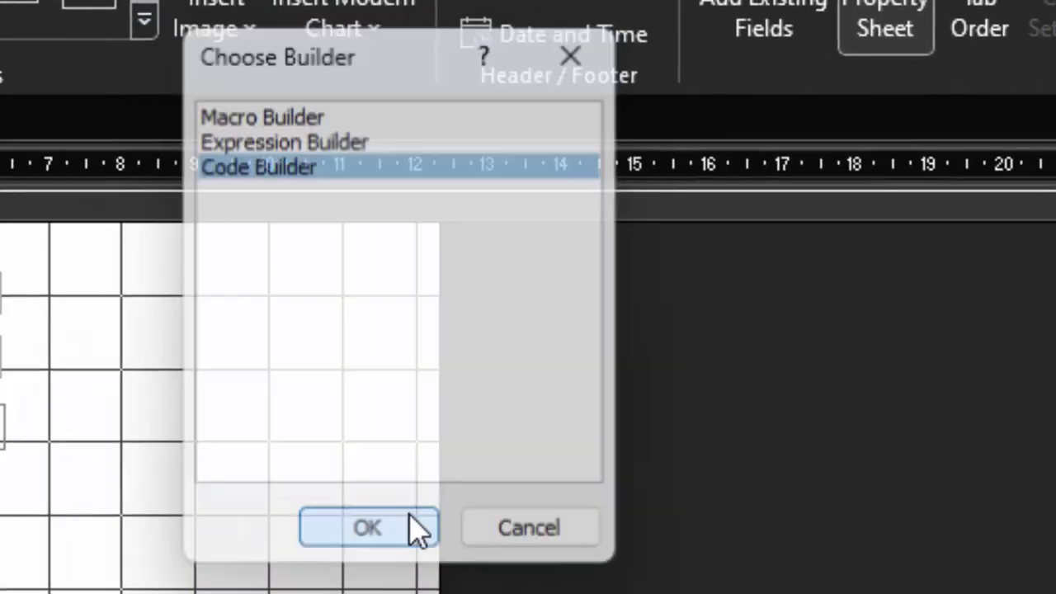
pyautogui.click(416, 528)
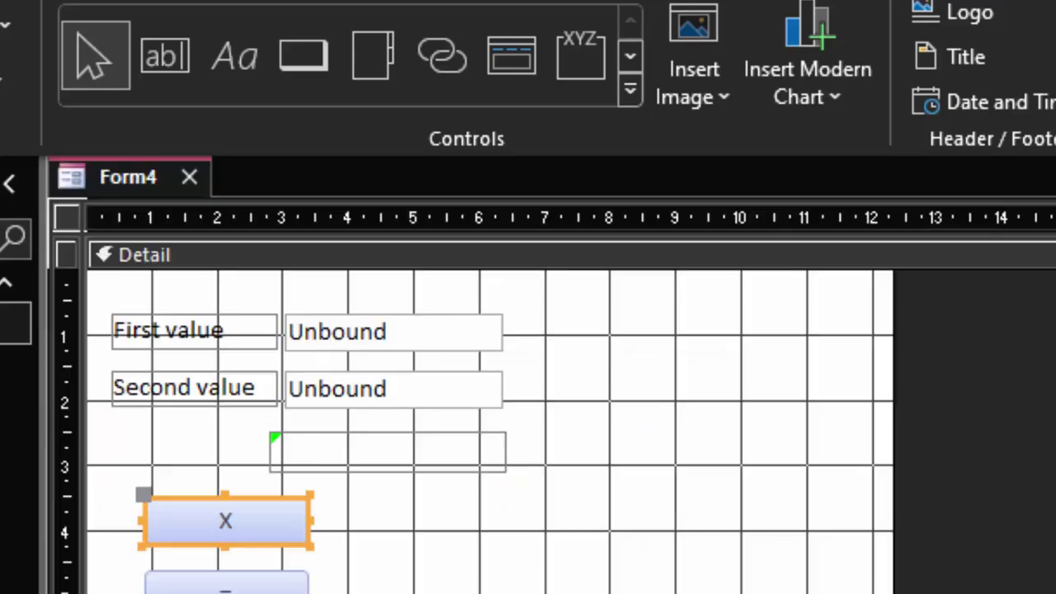
pyautogui.click(359, 451)
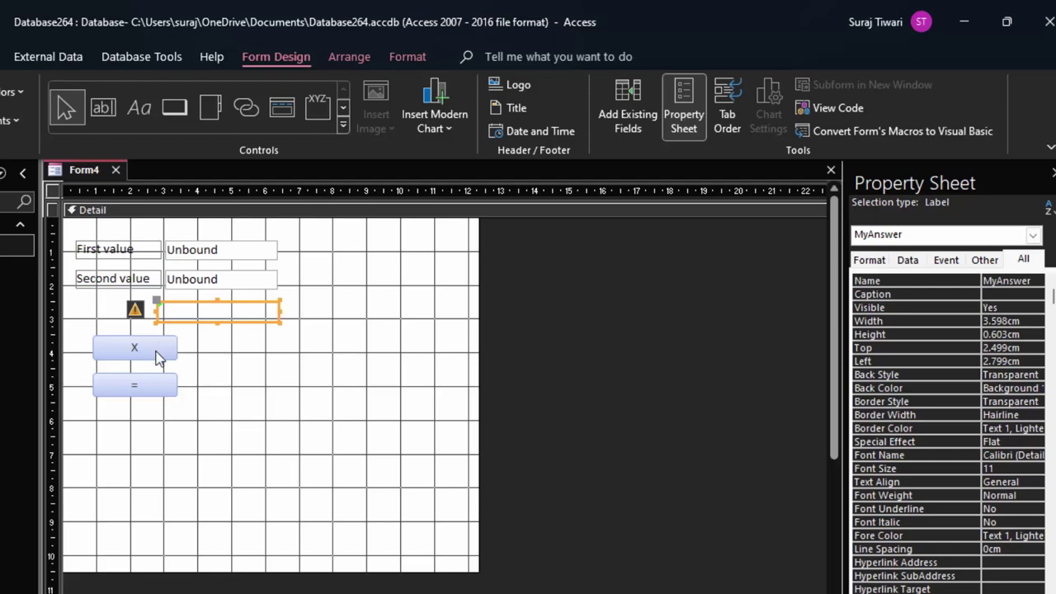
# Step: Change the multiply button's caption from X to *
pyautogui.click(140, 353)
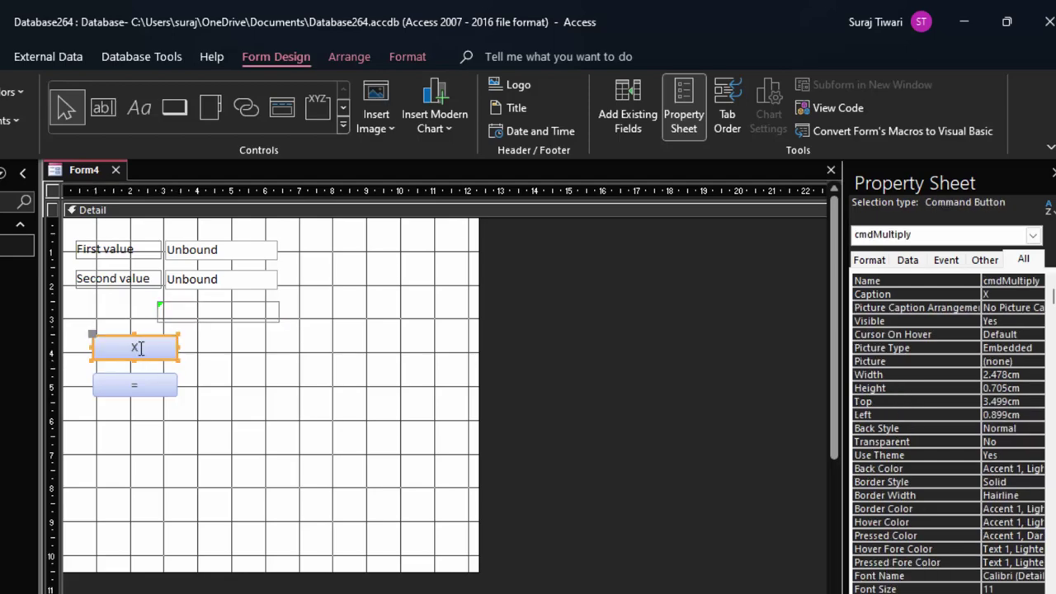
pyautogui.click(139, 348)
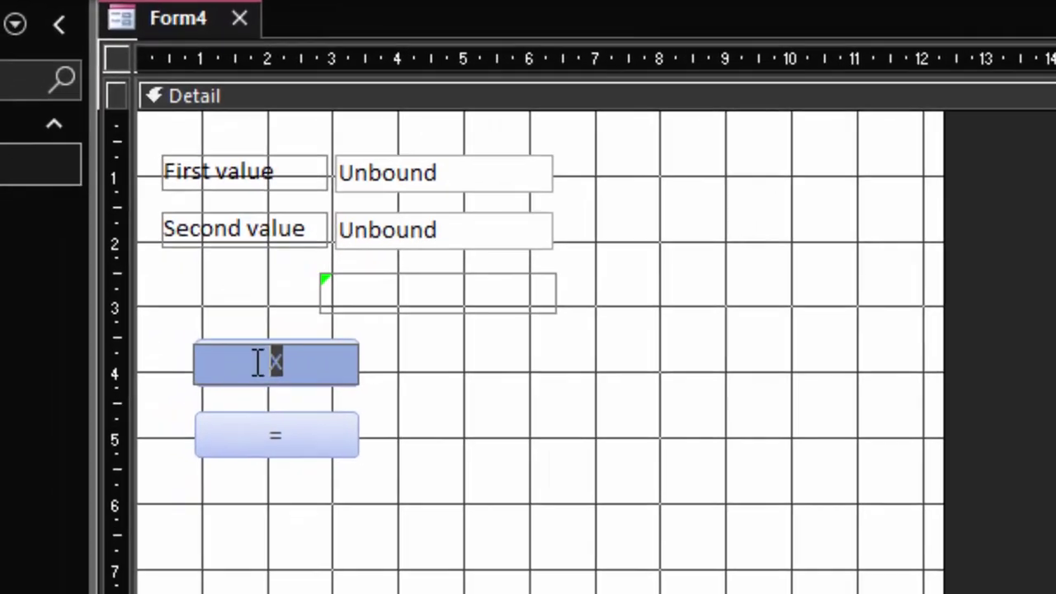
pyautogui.press('BackSpace')
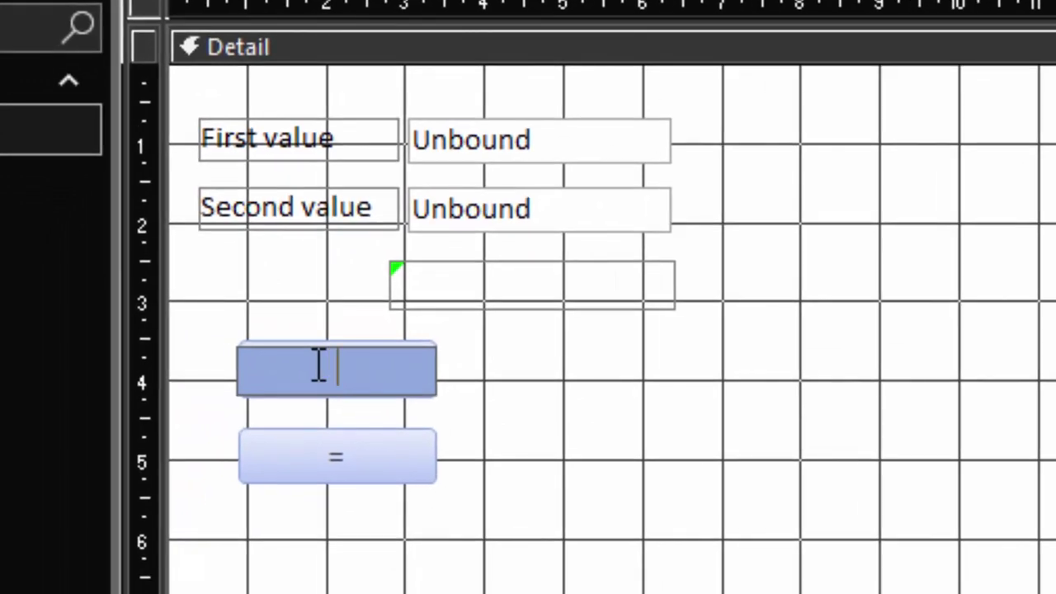
pyautogui.write('*')
pyautogui.click(691, 437)
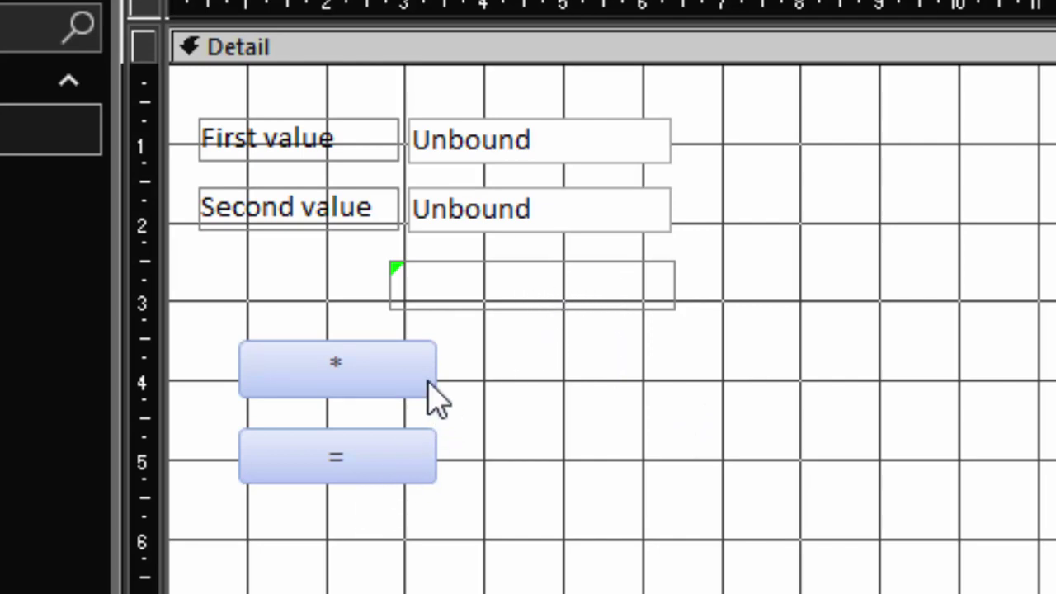
# Step: Open the * button's On Click procedure in the code window
pyautogui.click(404, 364)
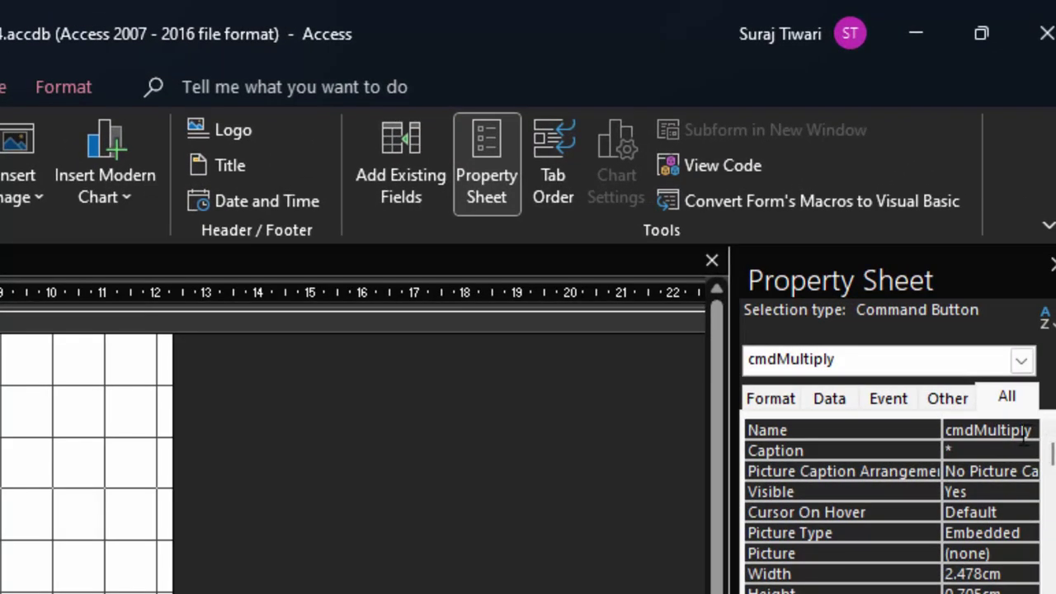
pyautogui.click(905, 401)
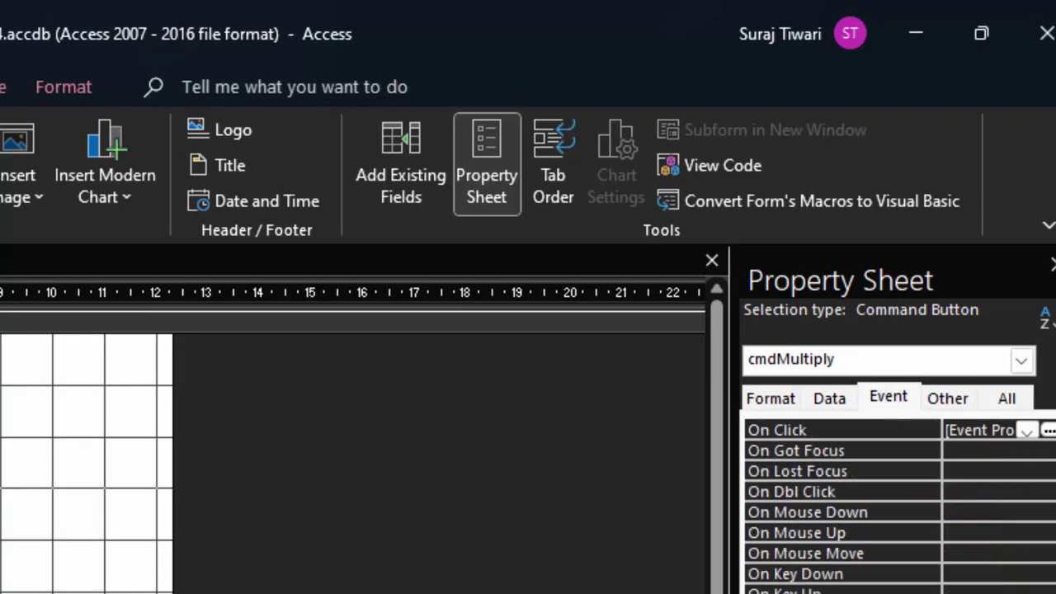
pyautogui.click(1046, 429)
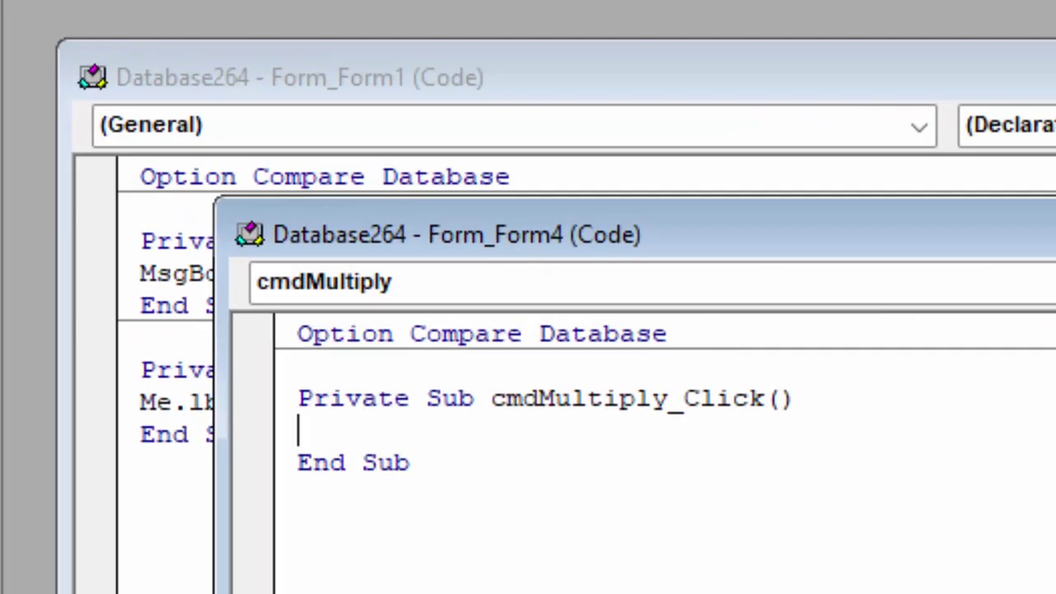
# Step: Add the line Me.MyAnswer.Caption = "*" to the cmdMultiply_Click procedure
pyautogui.hotkey('alt', 'Tab')
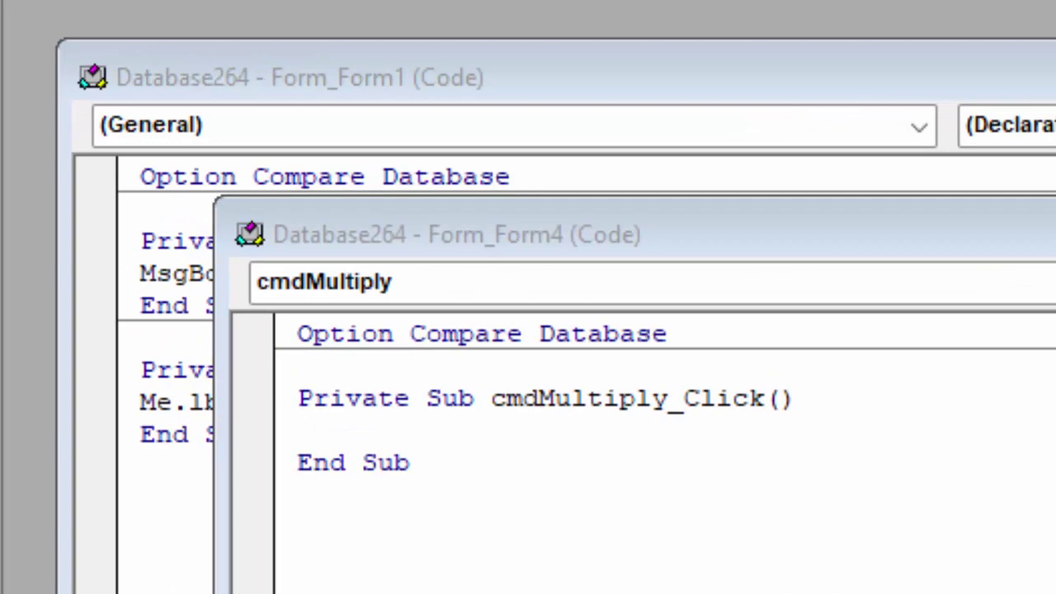
pyautogui.hotkey('alt', 'Tab')
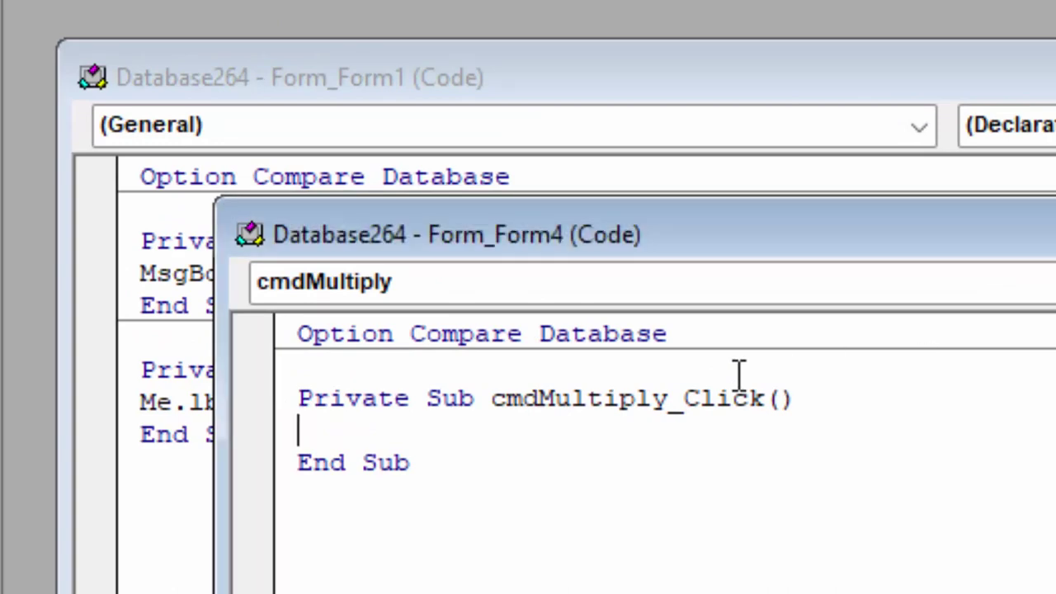
pyautogui.write('me.')
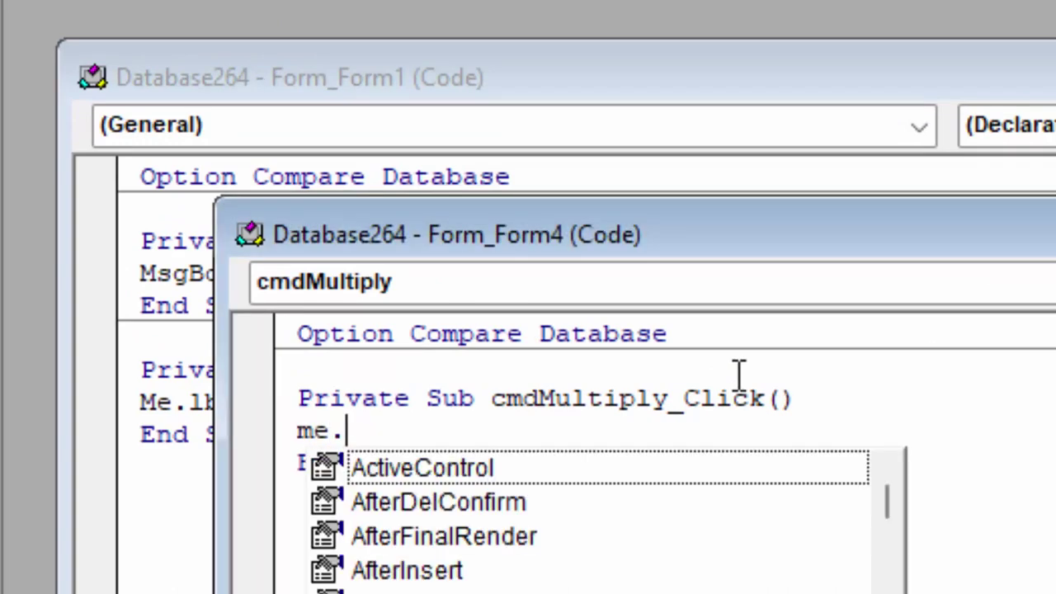
pyautogui.write('m')
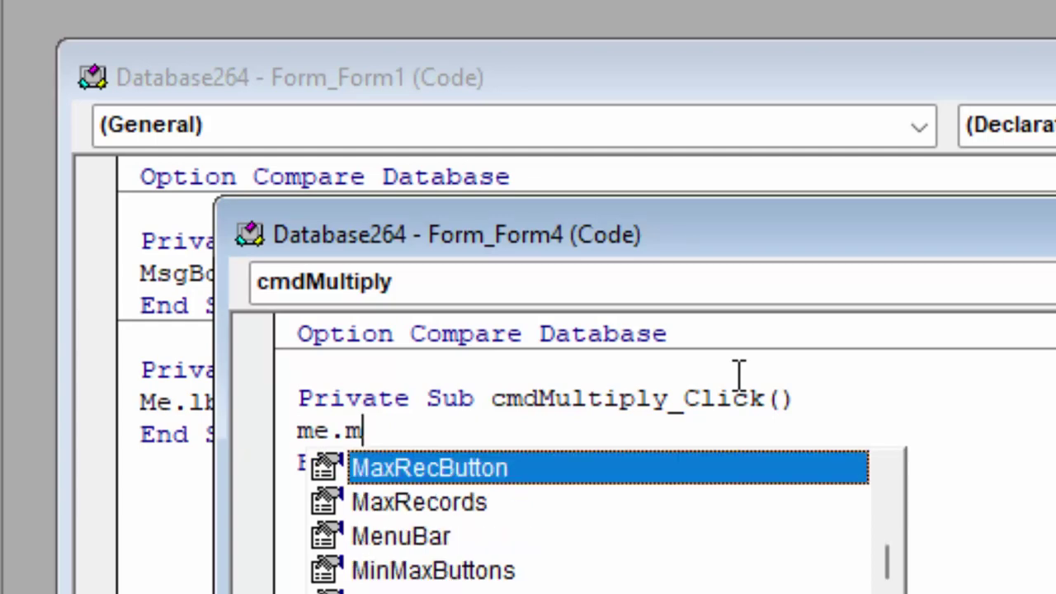
pyautogui.write('y')
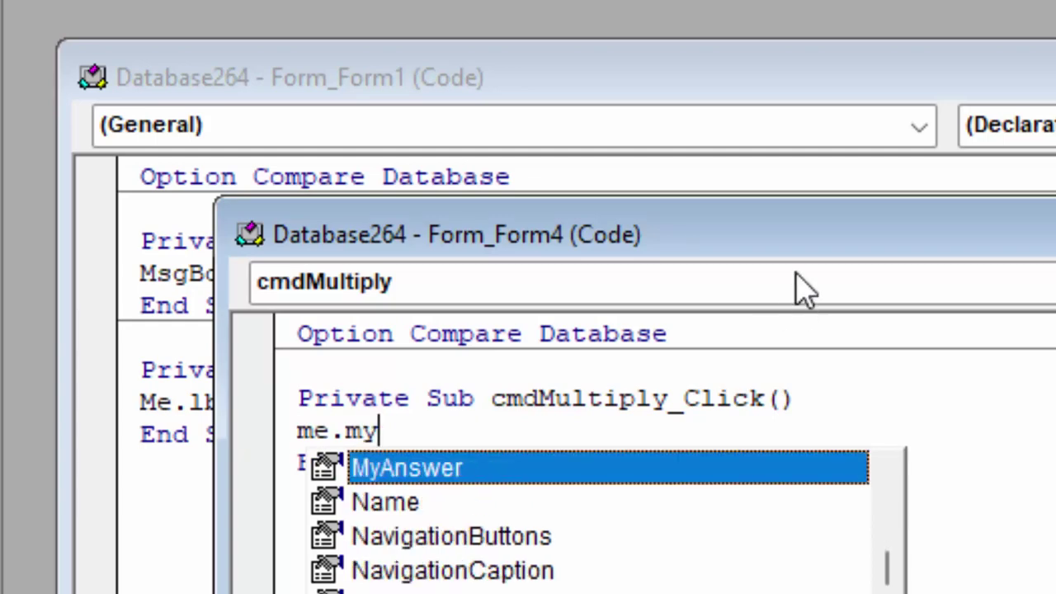
pyautogui.doubleClick(571, 470)
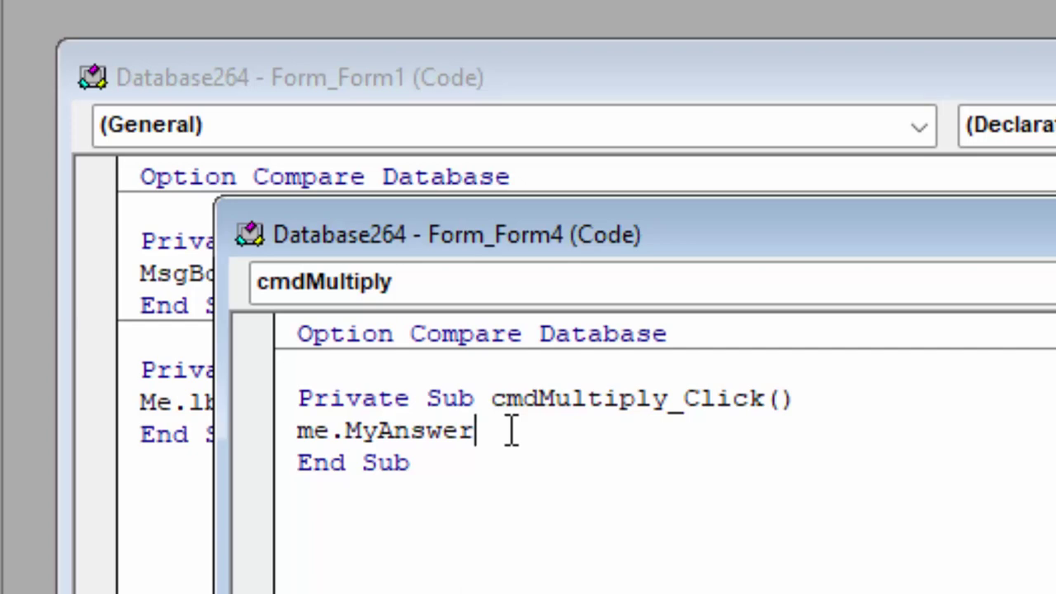
pyautogui.write('.cap')
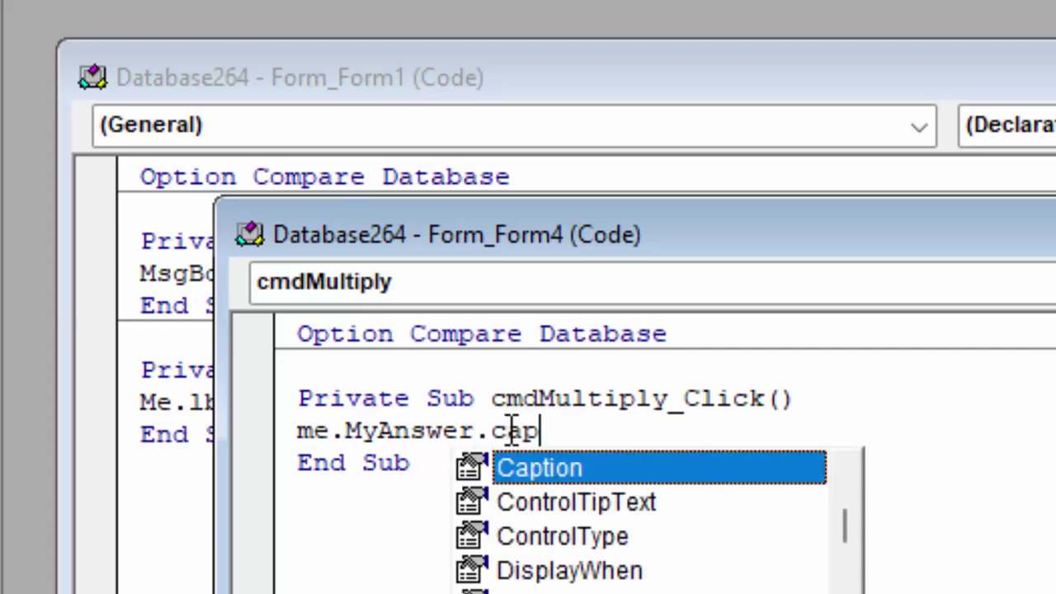
pyautogui.write('tion')
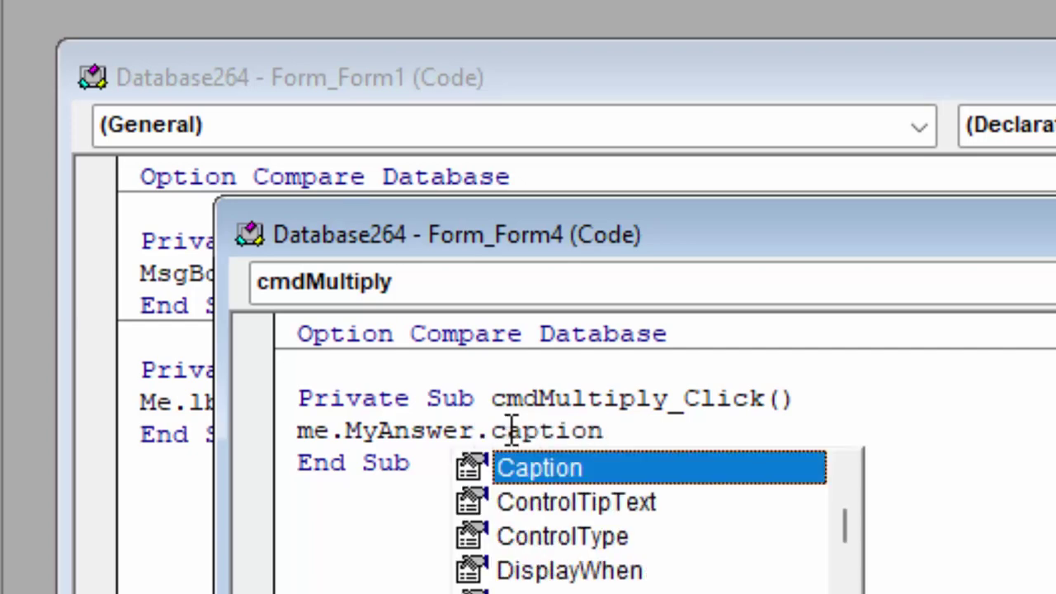
pyautogui.write('=')
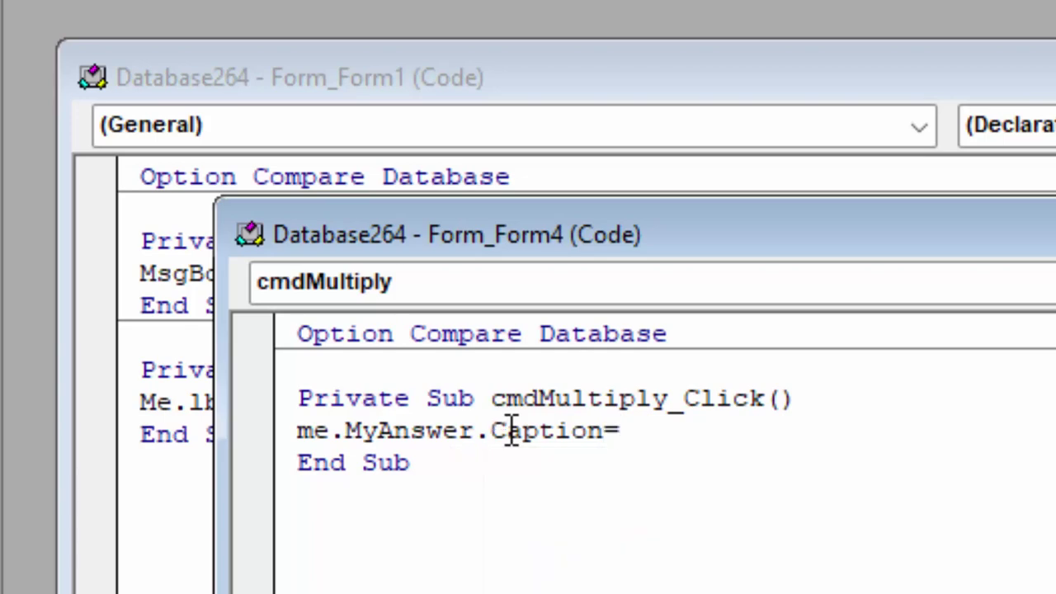
pyautogui.write('""')
pyautogui.press('Left')
pyautogui.write('*')
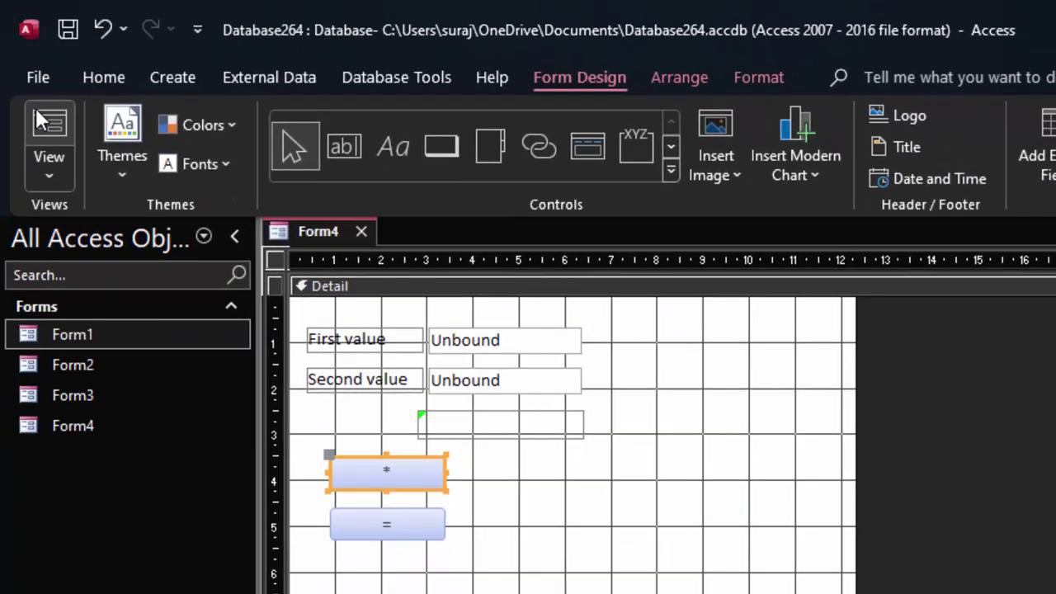
# Step: Run Form4 in Form view, test the * button, and type test text into First value
pyautogui.click(37, 110)
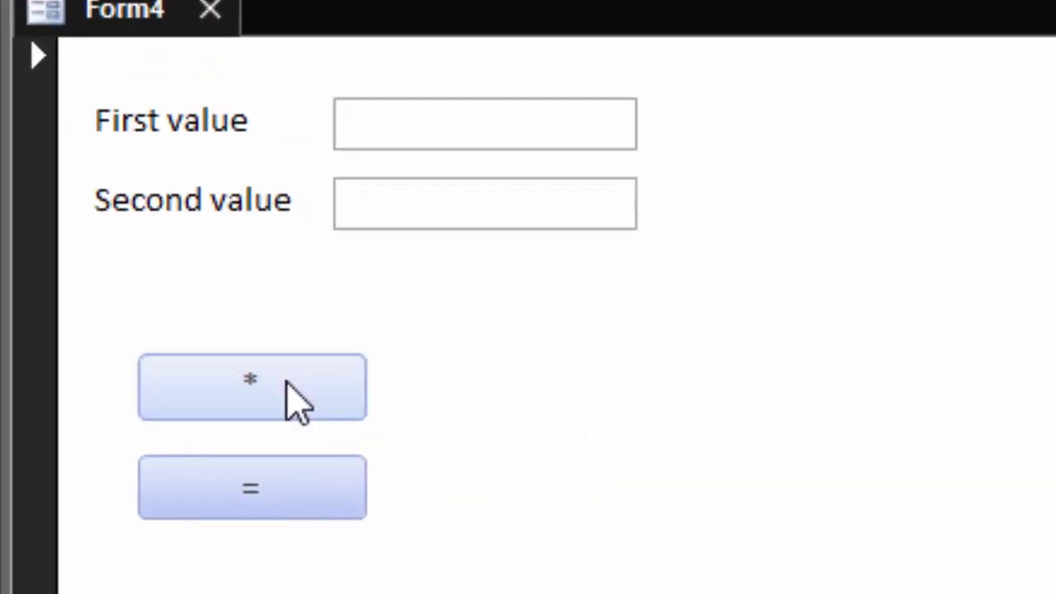
pyautogui.click(400, 418)
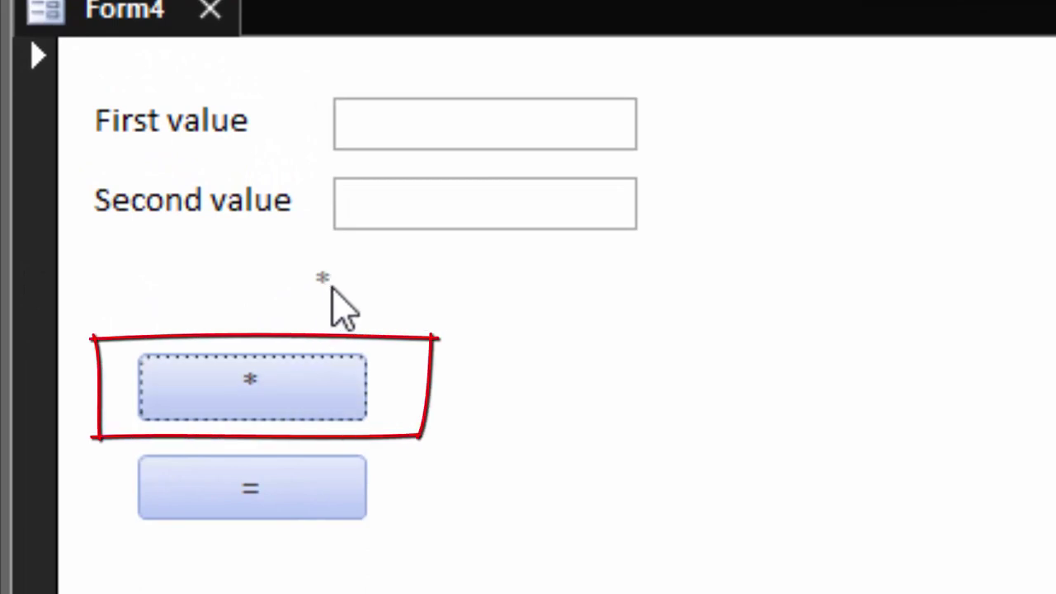
pyautogui.click(401, 135)
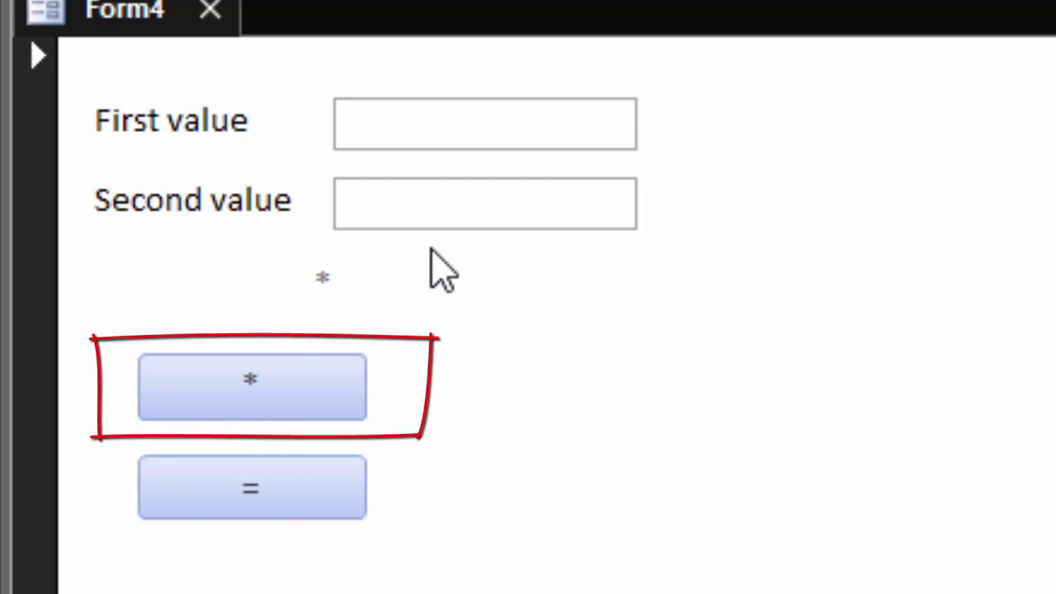
pyautogui.write('hg')
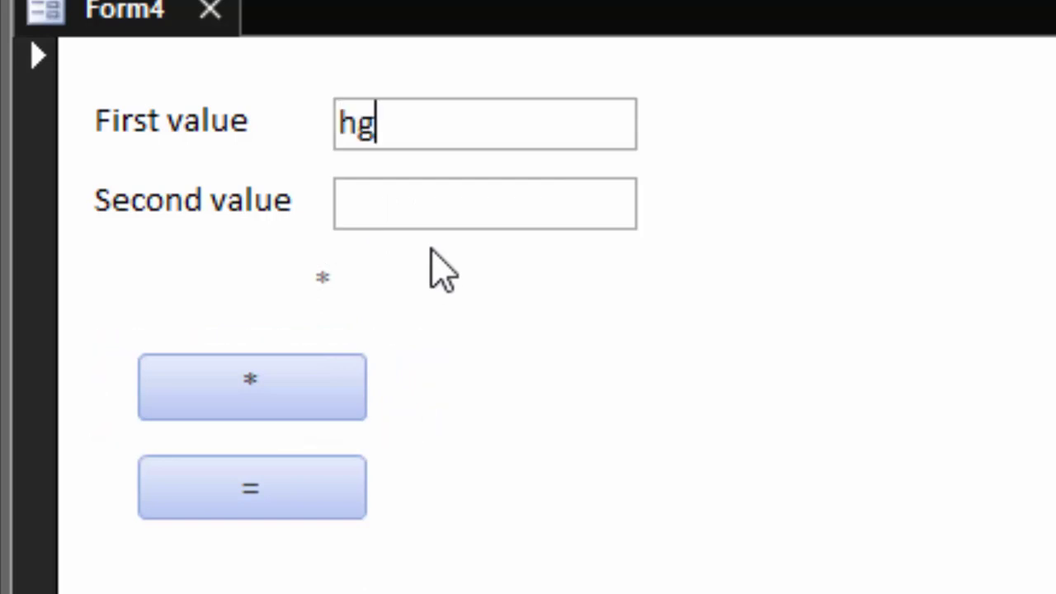
pyautogui.write('jgj')
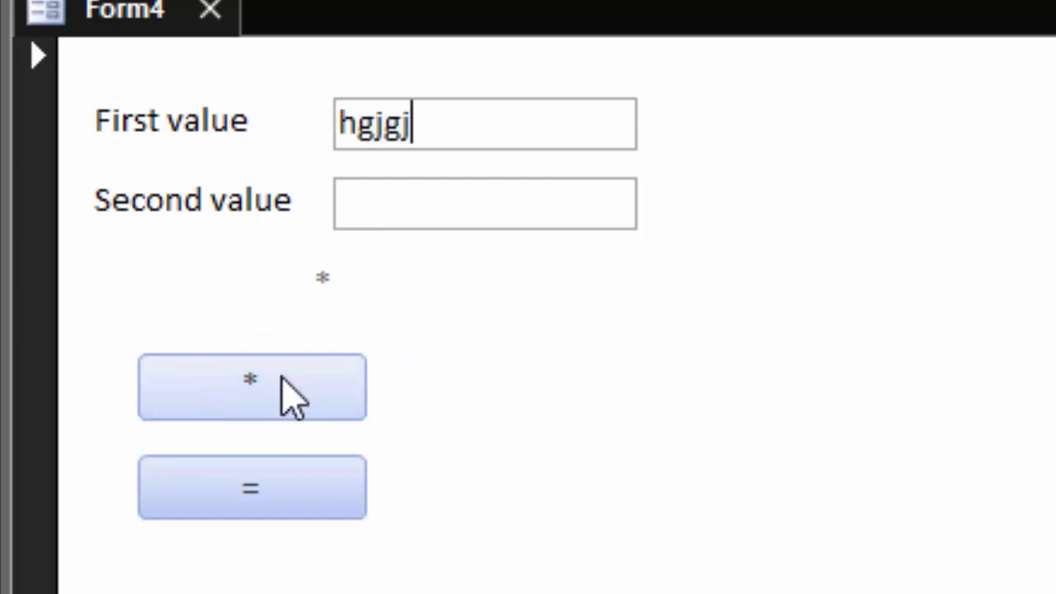
# Step: Delete the leftover test text from the First value box
pyautogui.click(285, 381)
pyautogui.click(443, 185)
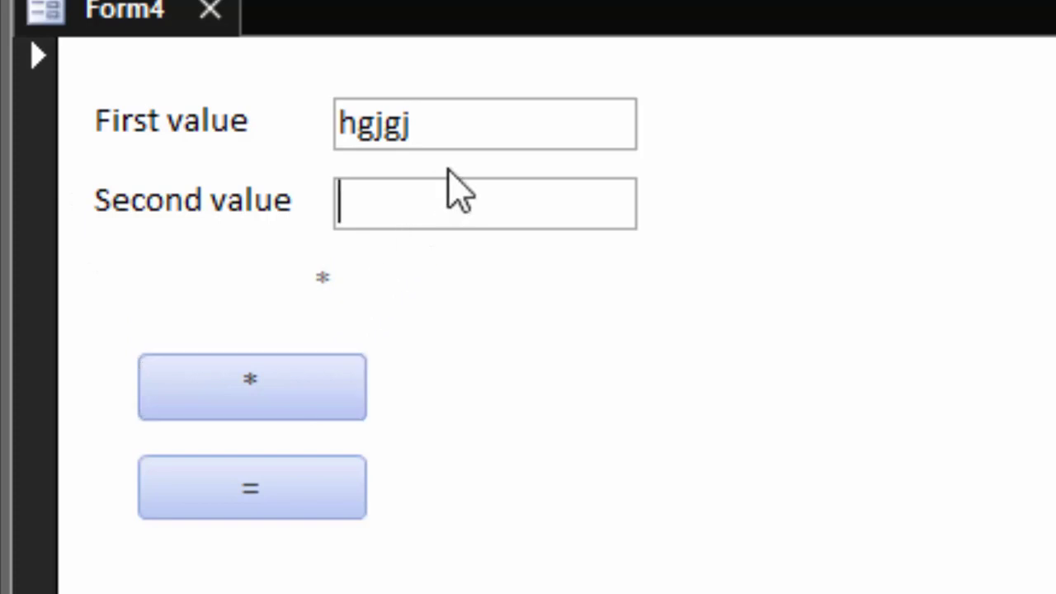
pyautogui.click(467, 136)
pyautogui.moveTo(429, 136); pyautogui.dragTo(314, 132)
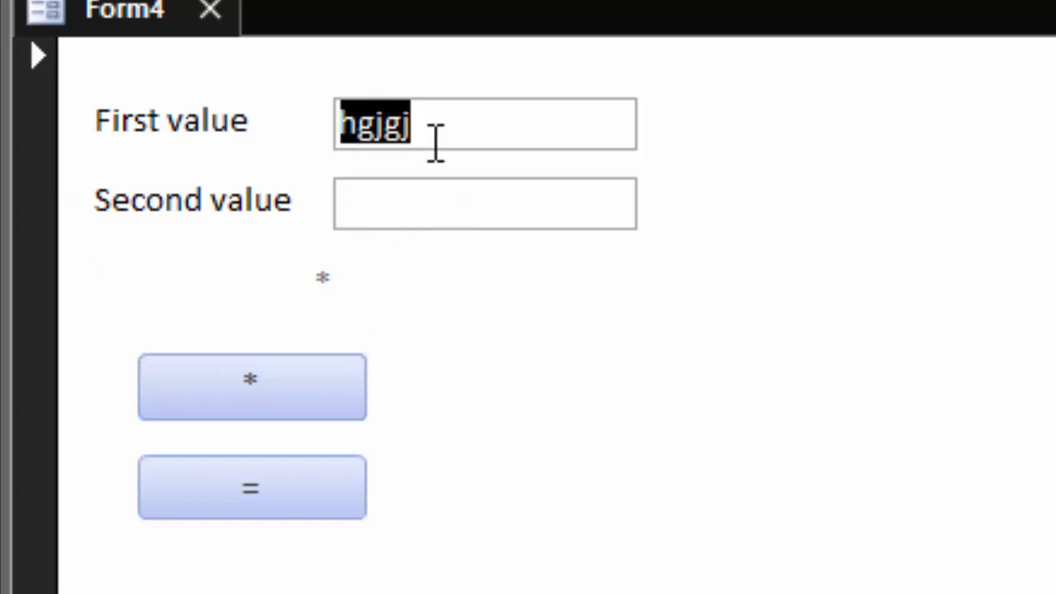
pyautogui.press('BackSpace')
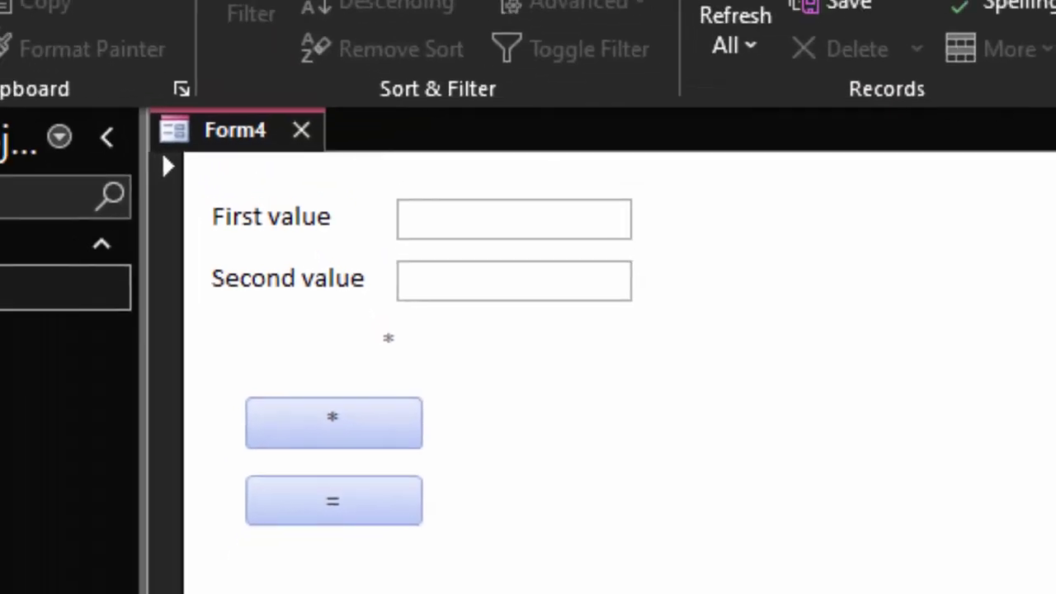
# Step: Return Form4 to Design view and select both value text boxes with the Property Sheet open
pyautogui.click(40, 191)
pyautogui.click(146, 410)
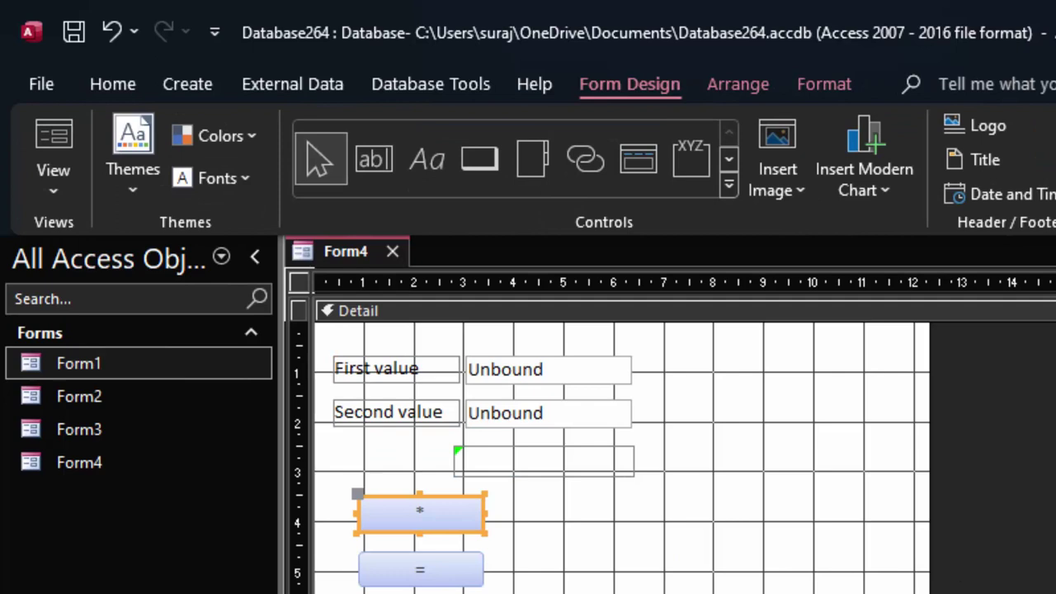
pyautogui.click(534, 581)
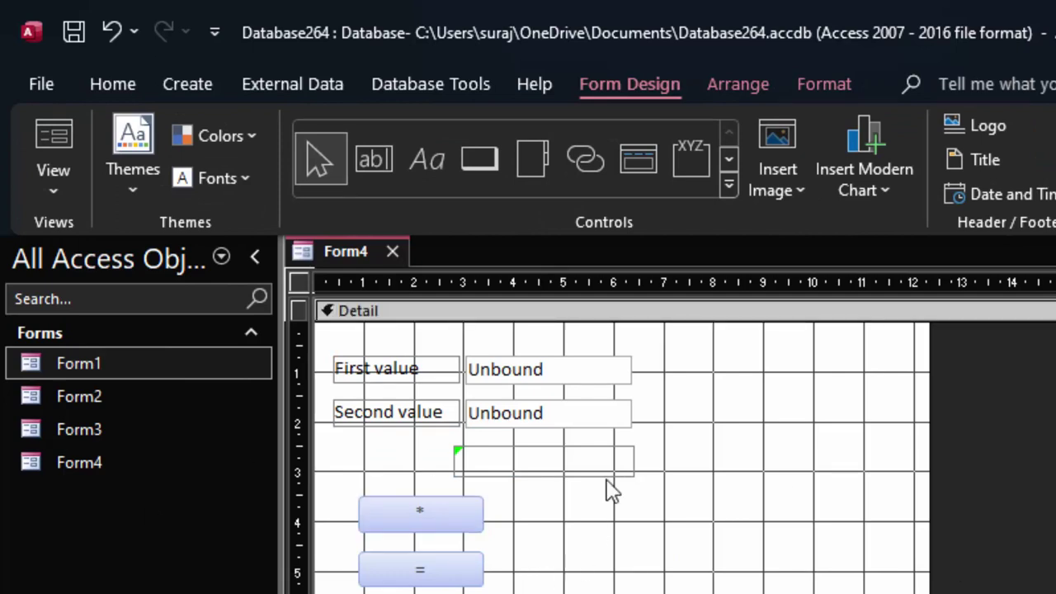
pyautogui.moveTo(655, 432); pyautogui.dragTo(597, 357)
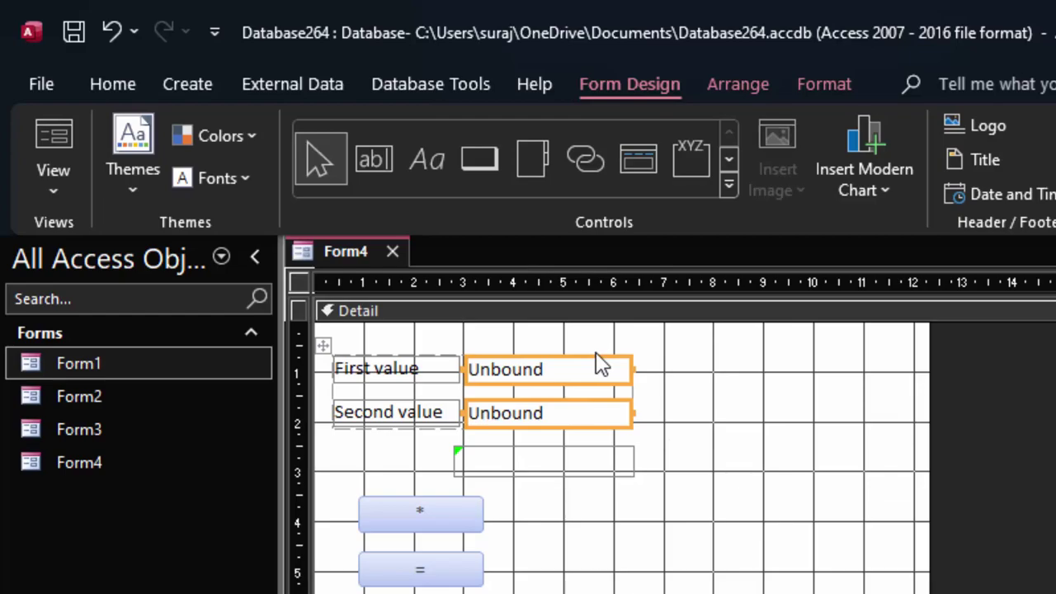
pyautogui.press('F4')
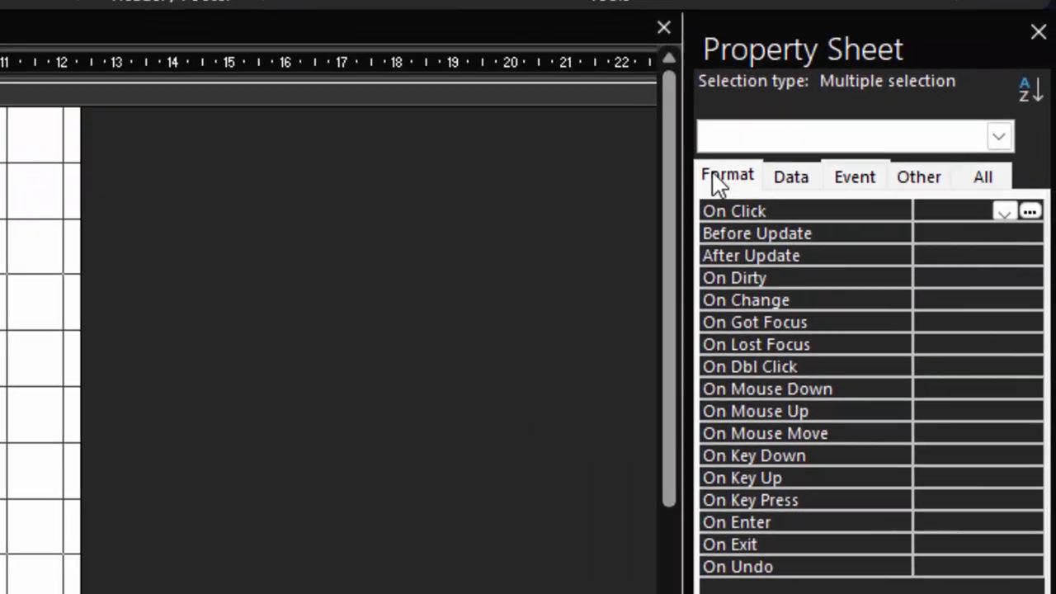
# Step: Set both value boxes' Format to Standard with 2 decimal places
pyautogui.click(837, 298)
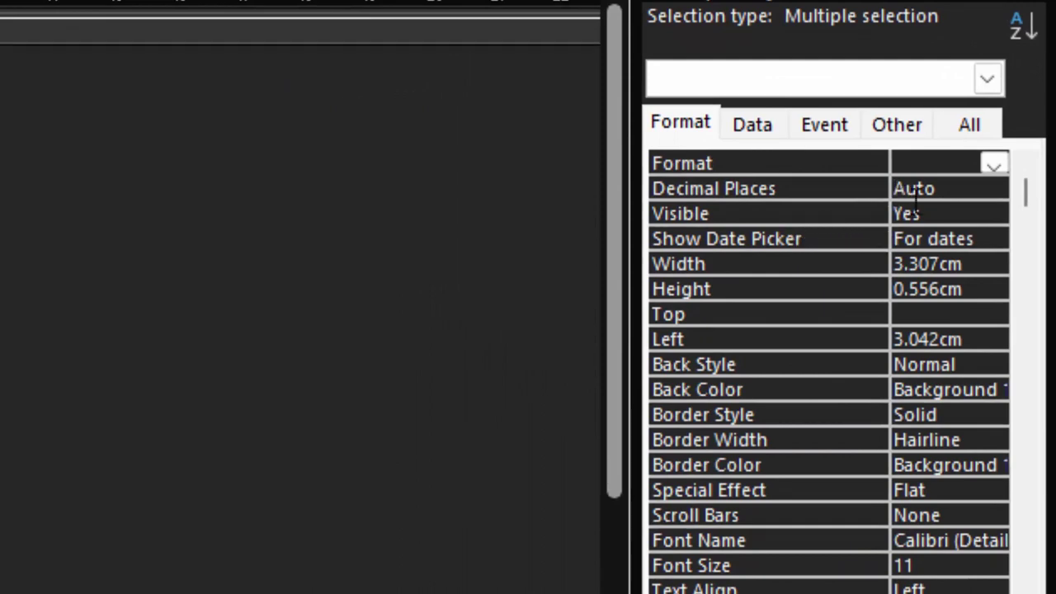
pyautogui.click(999, 163)
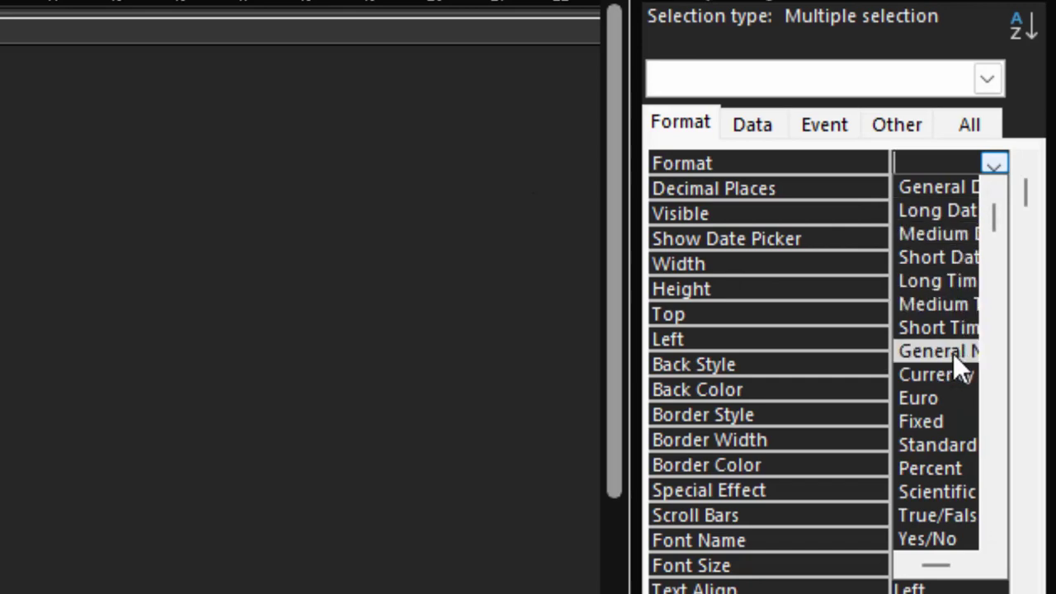
pyautogui.click(940, 437)
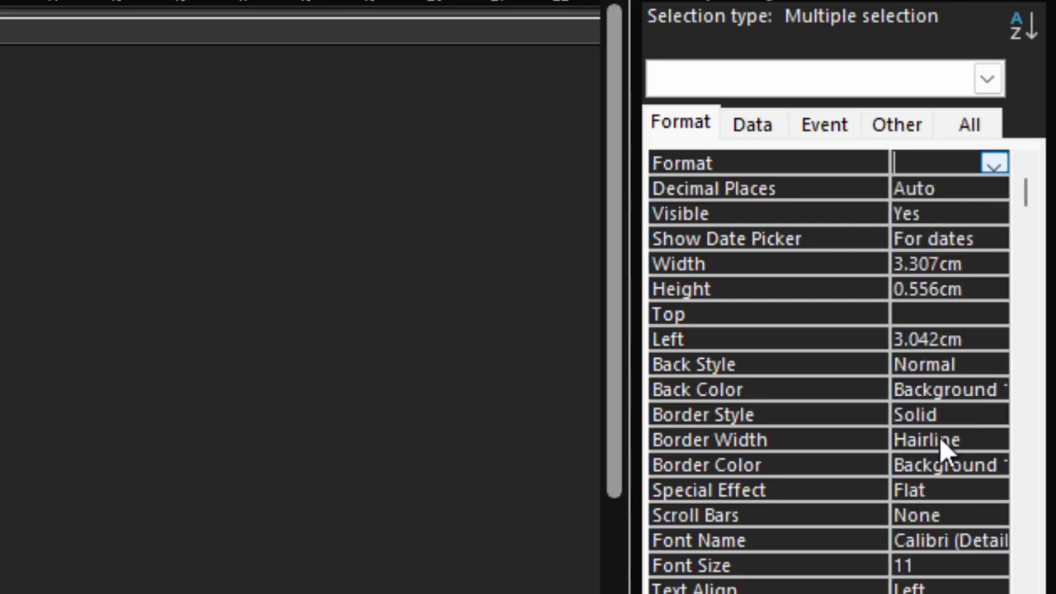
pyautogui.write('Standard')
pyautogui.click(987, 188)
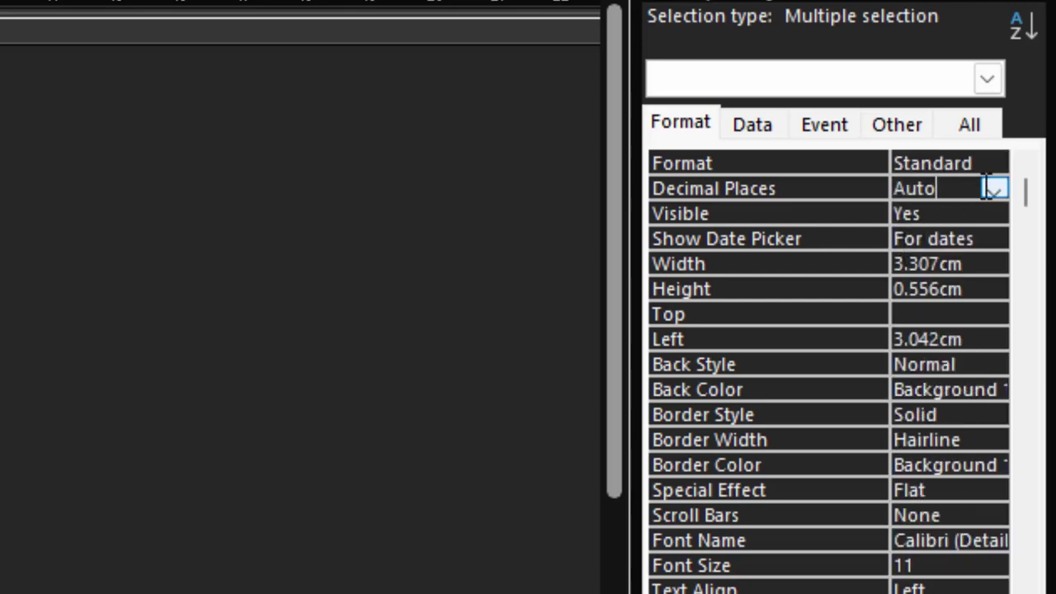
pyautogui.click(994, 188)
pyautogui.click(946, 273)
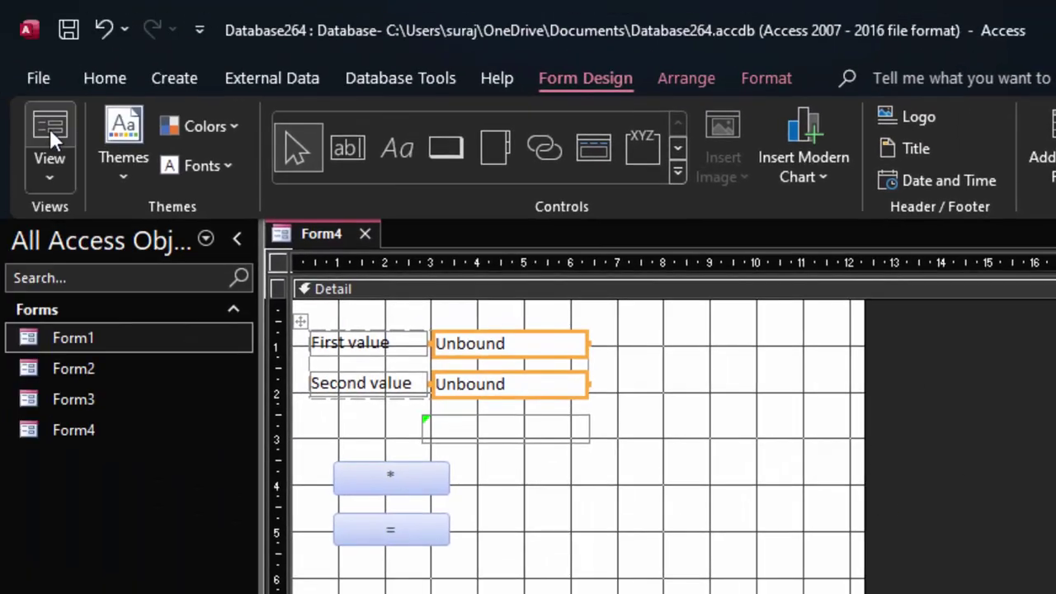
# Step: In Form view, confirm letters typed into First value are rejected and dismiss the error
pyautogui.click(50, 136)
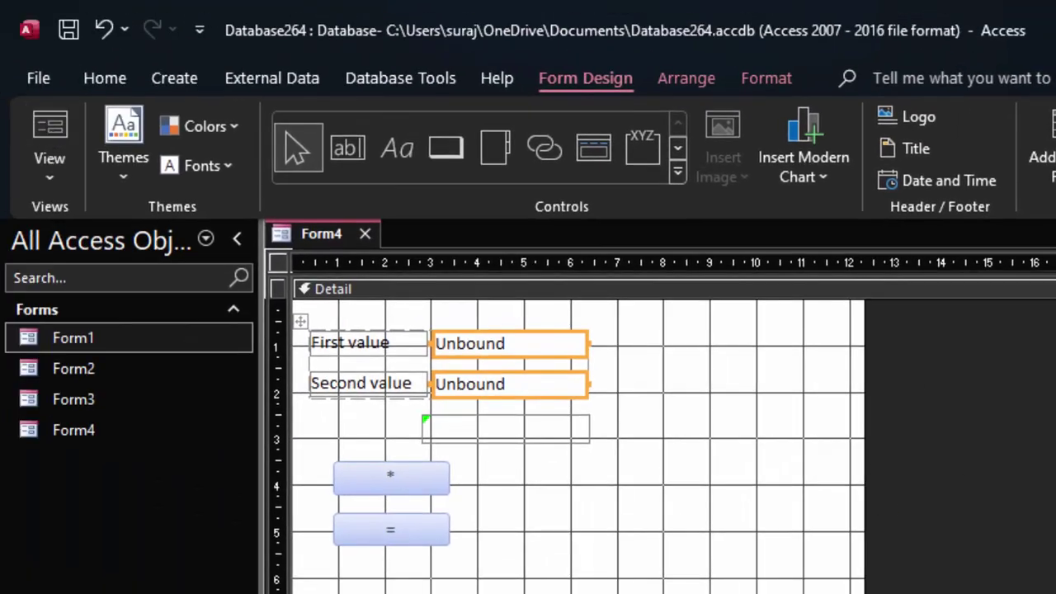
pyautogui.click(448, 310)
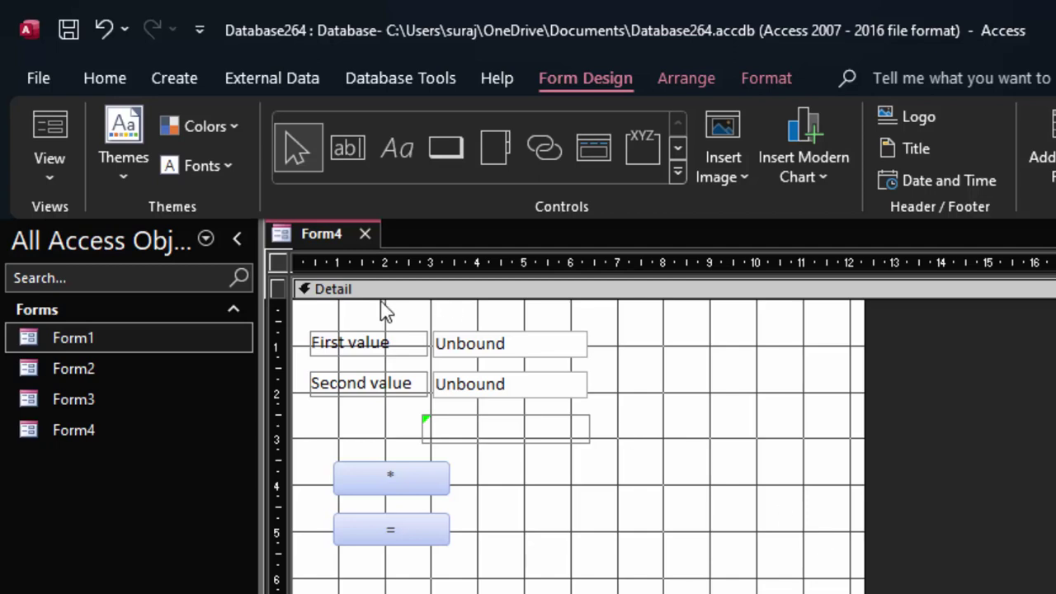
pyautogui.click(69, 121)
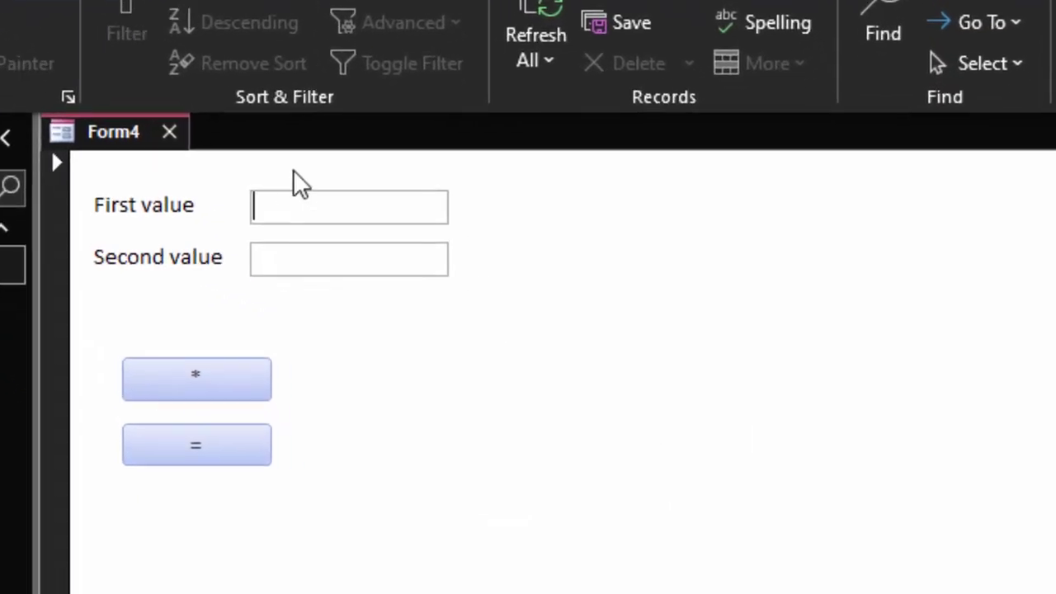
pyautogui.write('hfgsfk')
pyautogui.press('Tab')
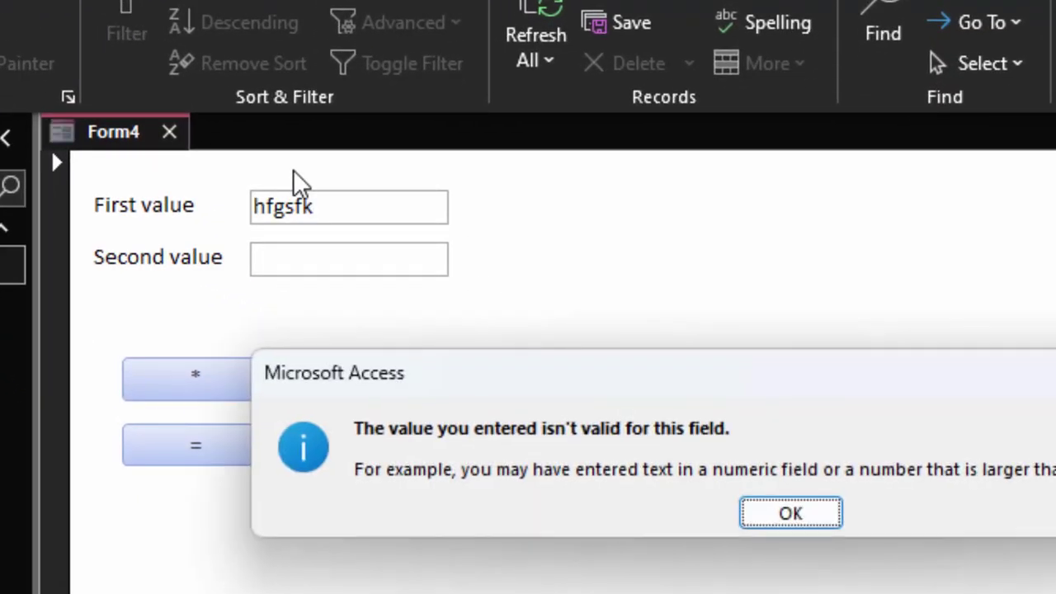
pyautogui.click(818, 522)
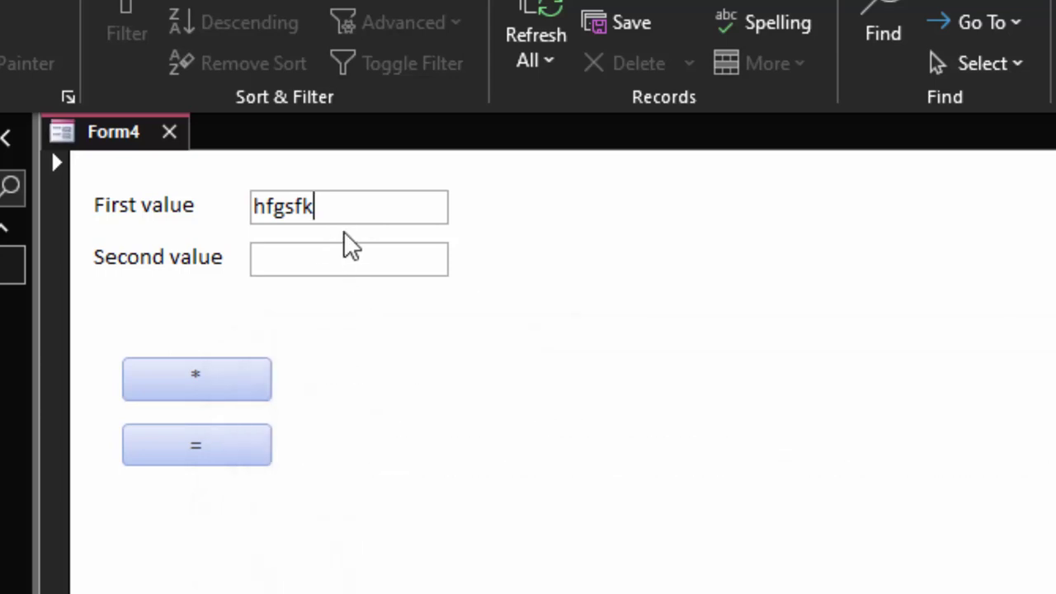
# Step: Enter 45 and 432 in the value boxes and trigger the * button
pyautogui.doubleClick(275, 206)
pyautogui.write('4')
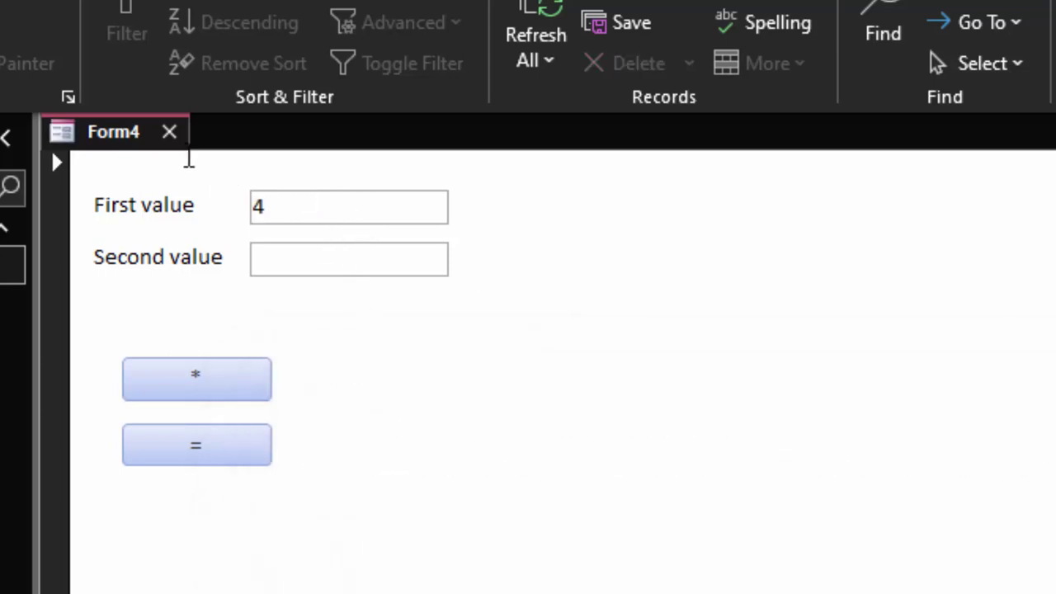
pyautogui.write('5')
pyautogui.click(396, 257)
pyautogui.write('432')
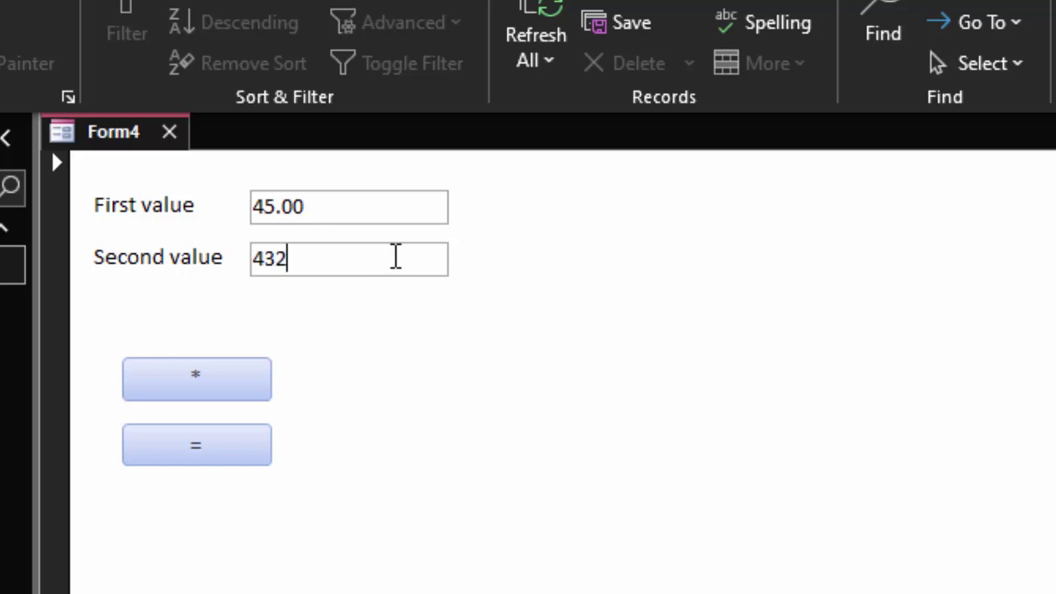
pyautogui.click(260, 382)
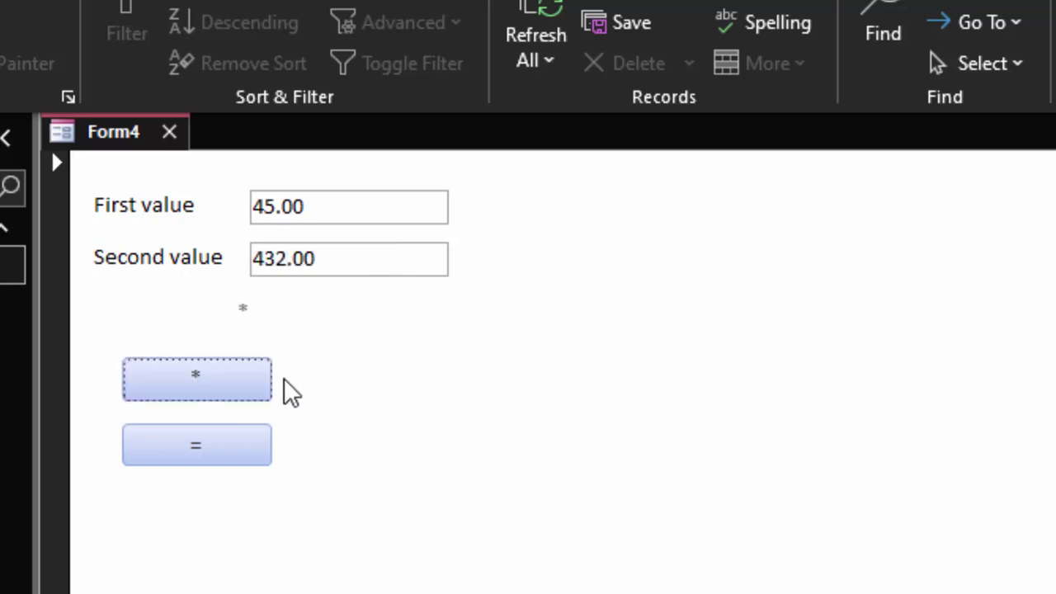
pyautogui.click(221, 399)
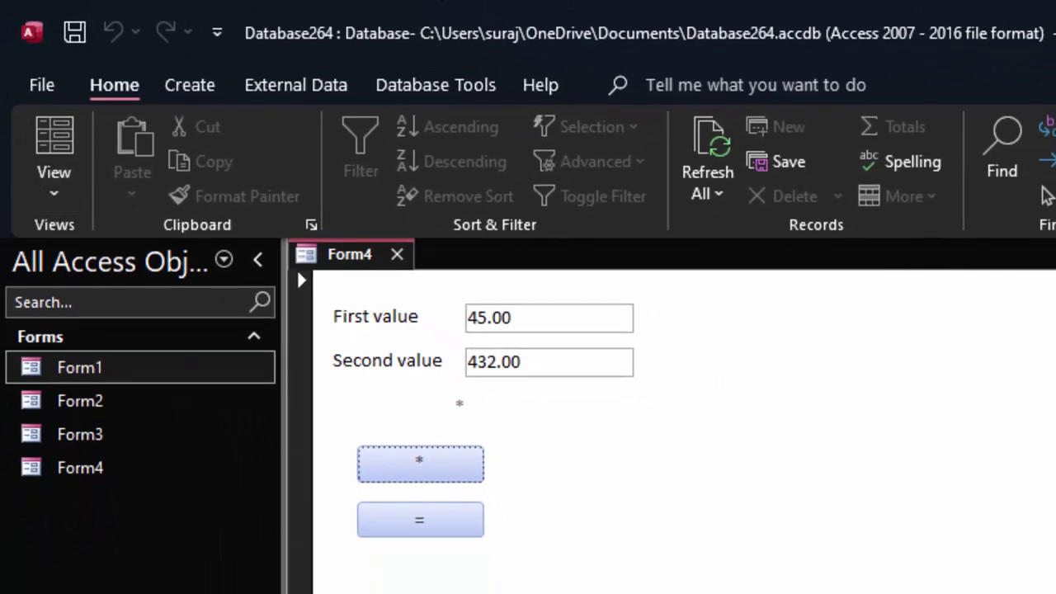
# Step: Back in Design view, create an On Click Code Builder procedure for the = button
pyautogui.click(54, 202)
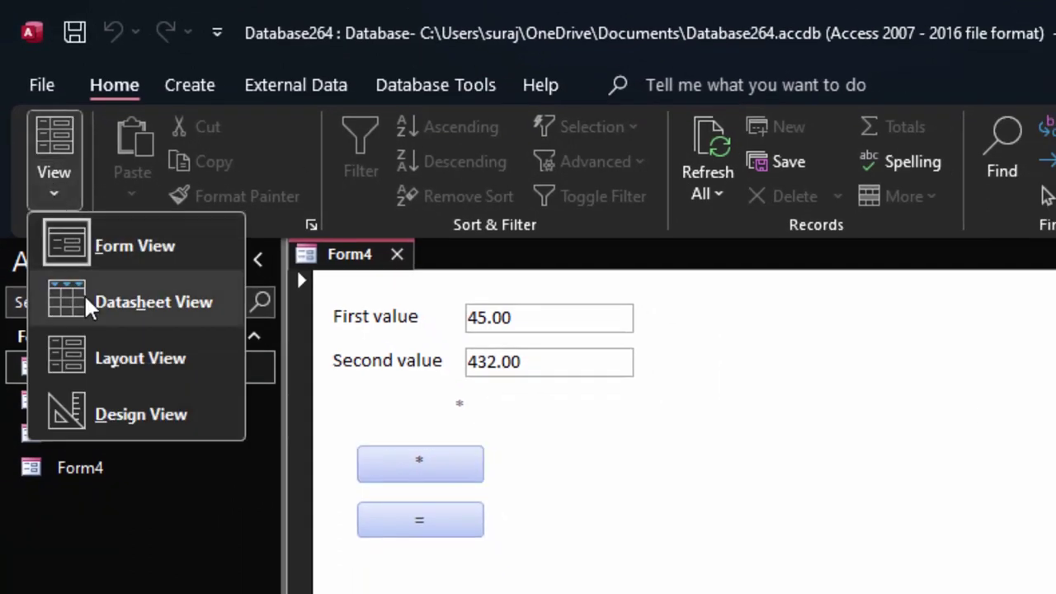
pyautogui.click(135, 414)
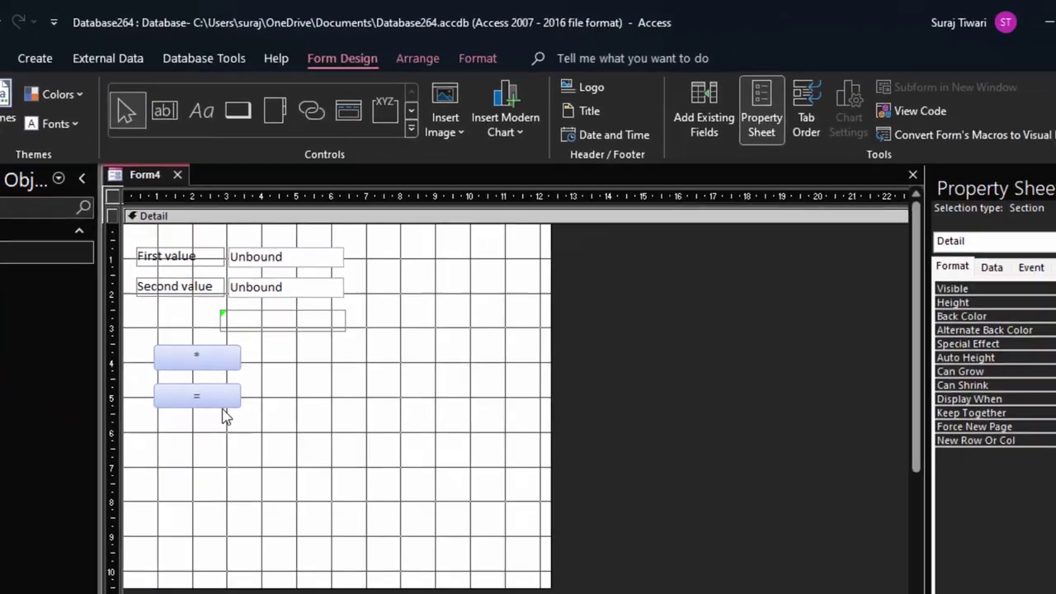
pyautogui.click(362, 506)
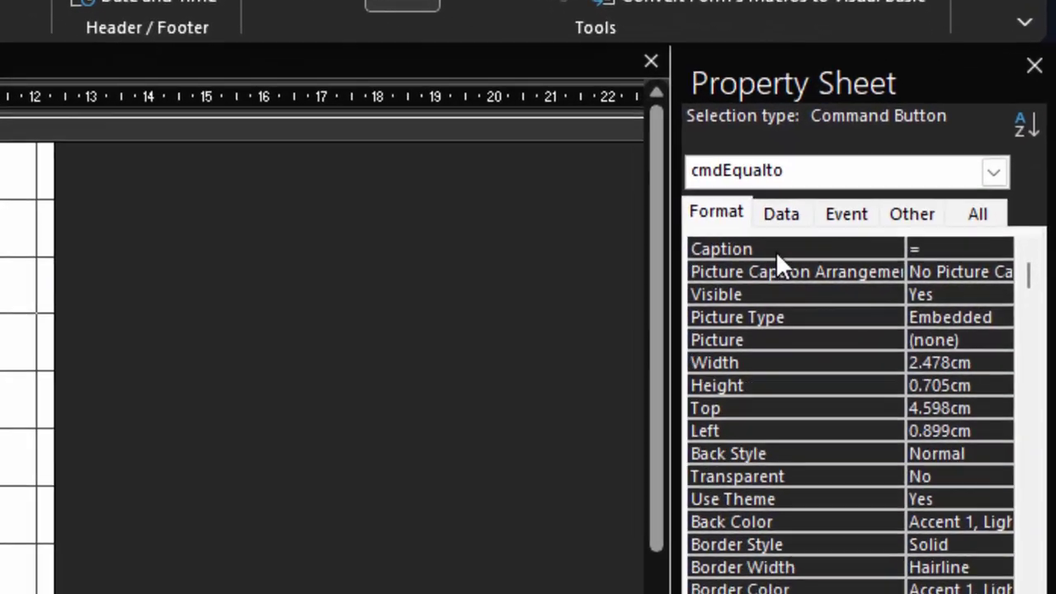
pyautogui.click(836, 213)
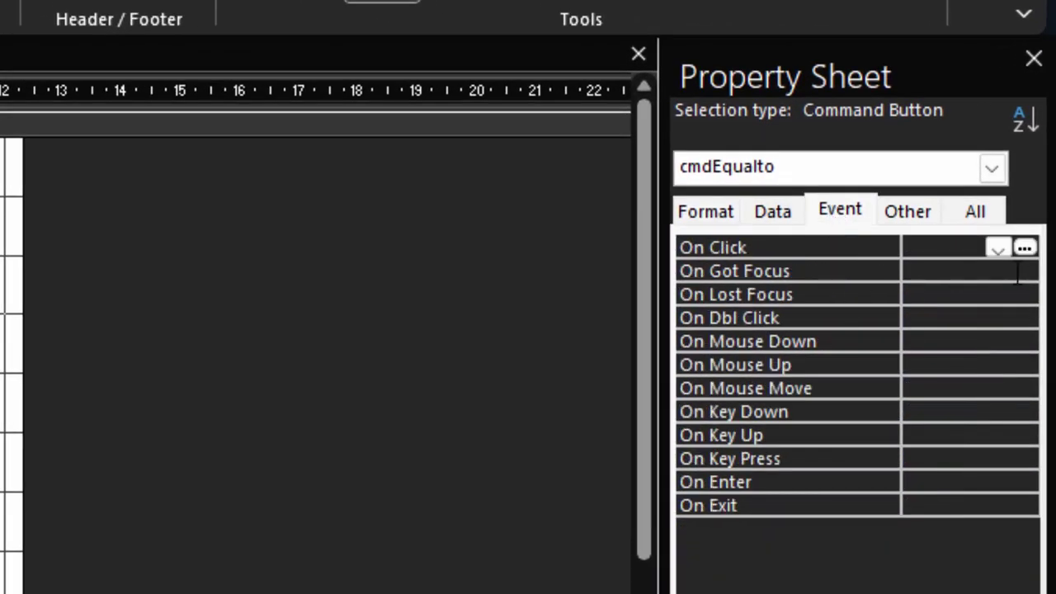
pyautogui.click(1024, 248)
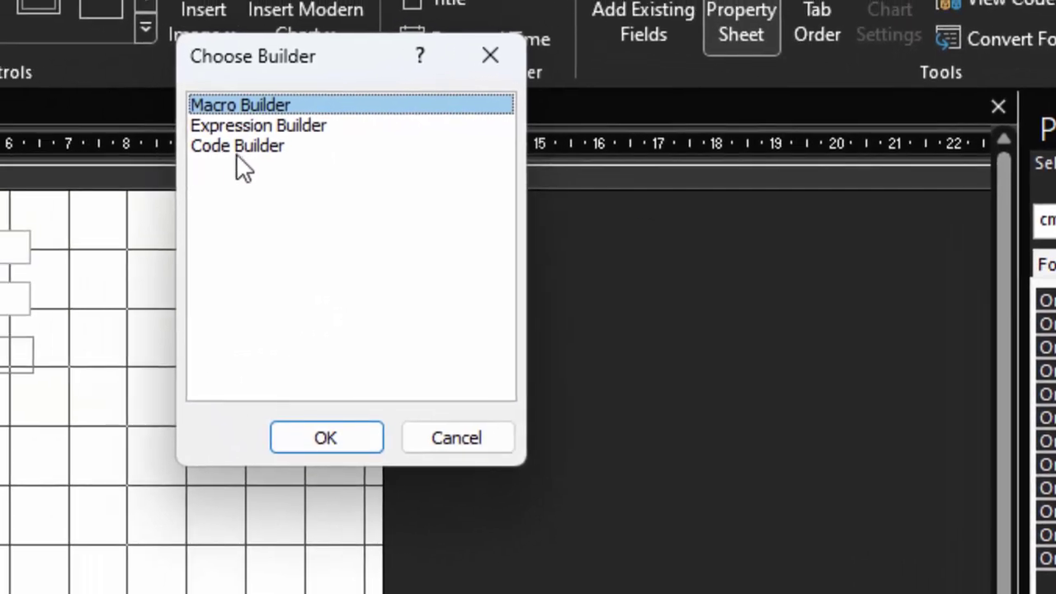
pyautogui.click(248, 148)
# Step: Type Msgbox "Answer is" & " " & into the cmdEqualto_Click procedure
pyautogui.click(279, 428)
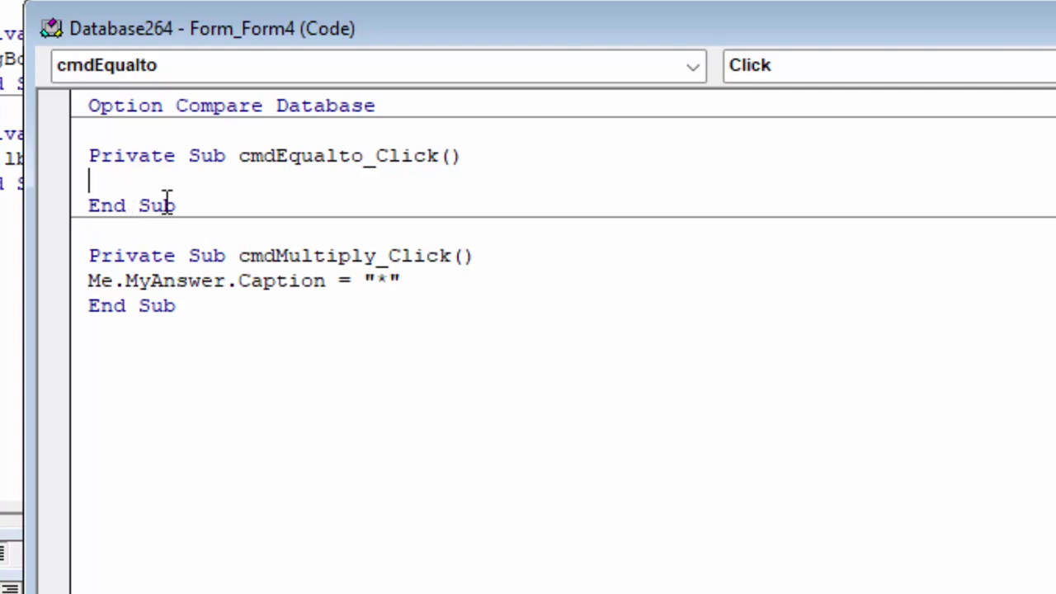
pyautogui.write('Msg')
pyautogui.write('box ')
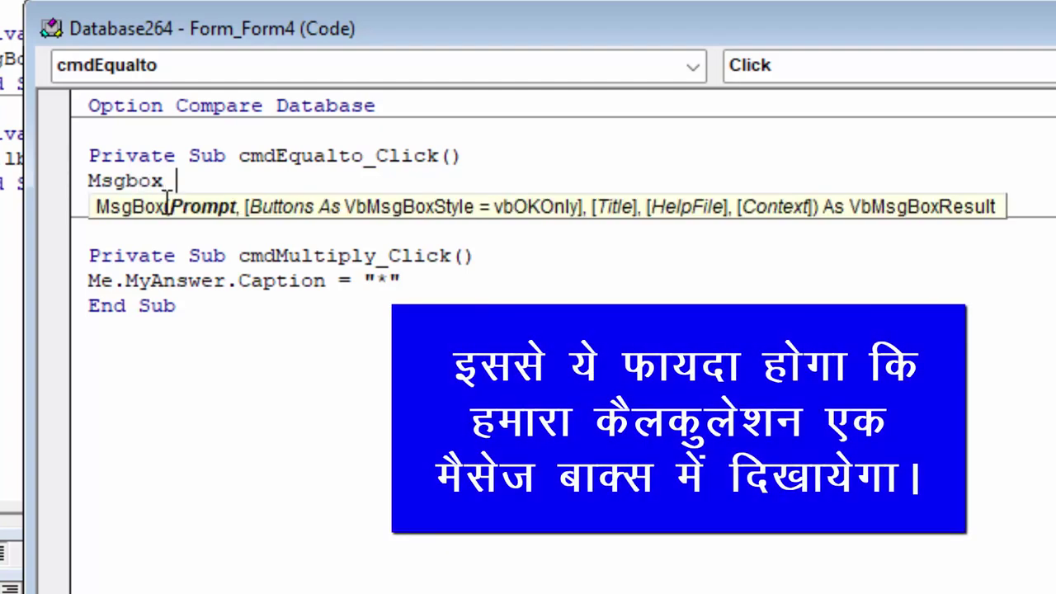
pyautogui.write('"')
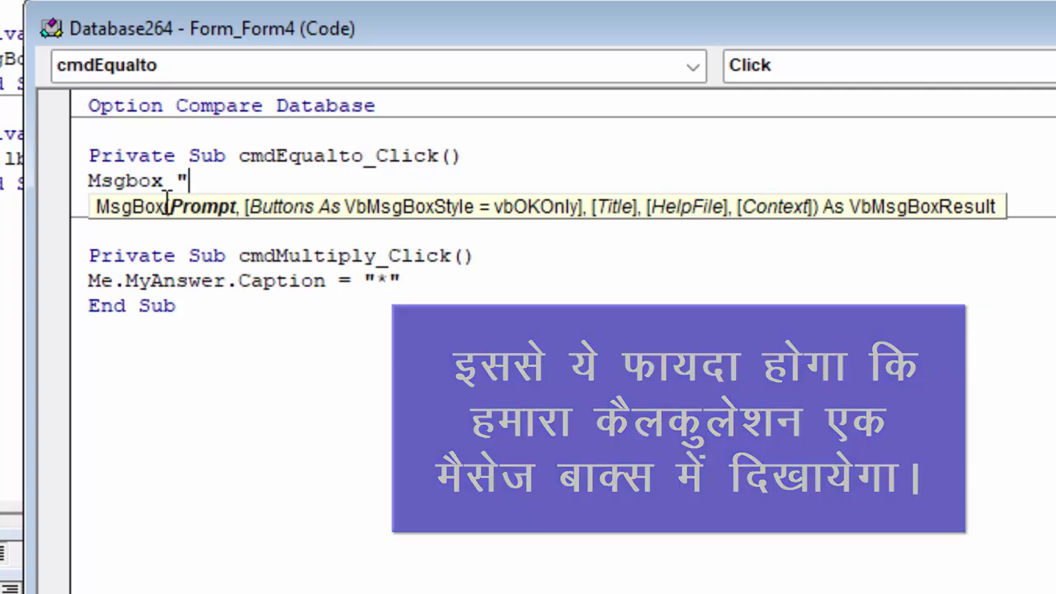
pyautogui.write('A')
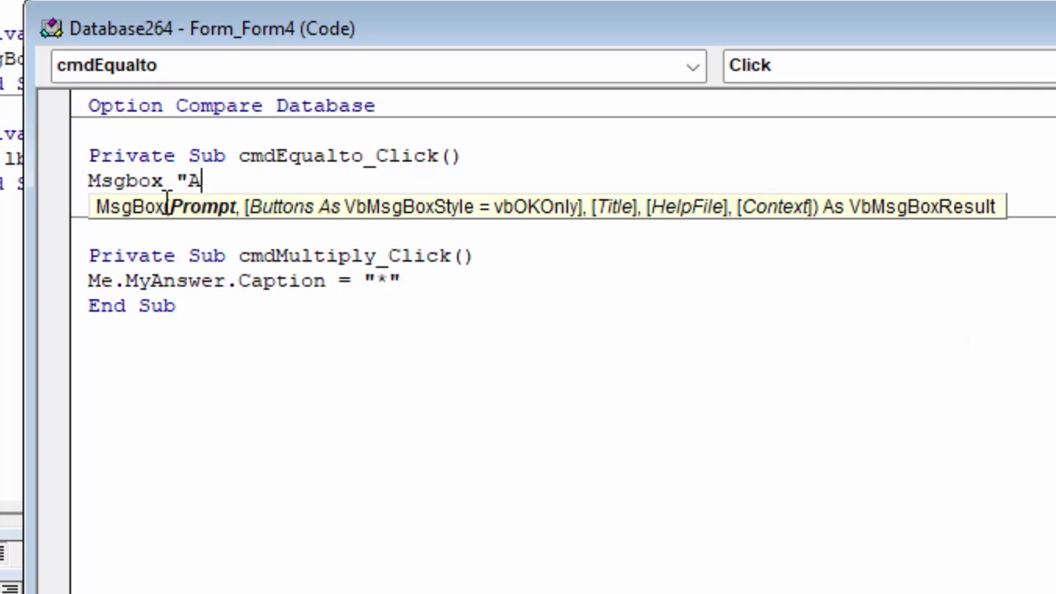
pyautogui.write('s')
pyautogui.press('BackSpace')
pyautogui.write('n')
pyautogui.write('swer is')
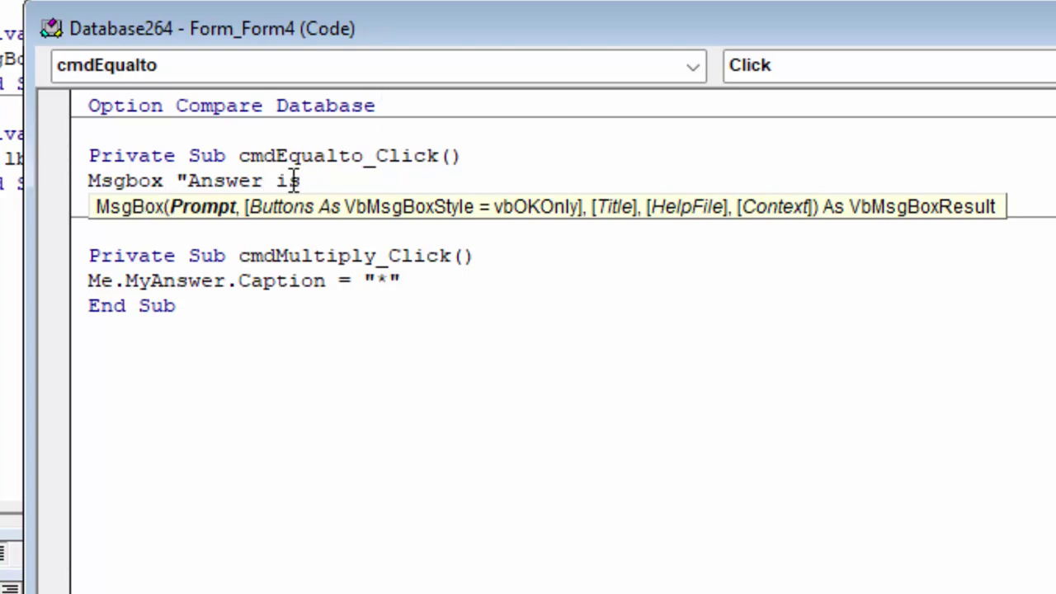
pyautogui.press('Escape')
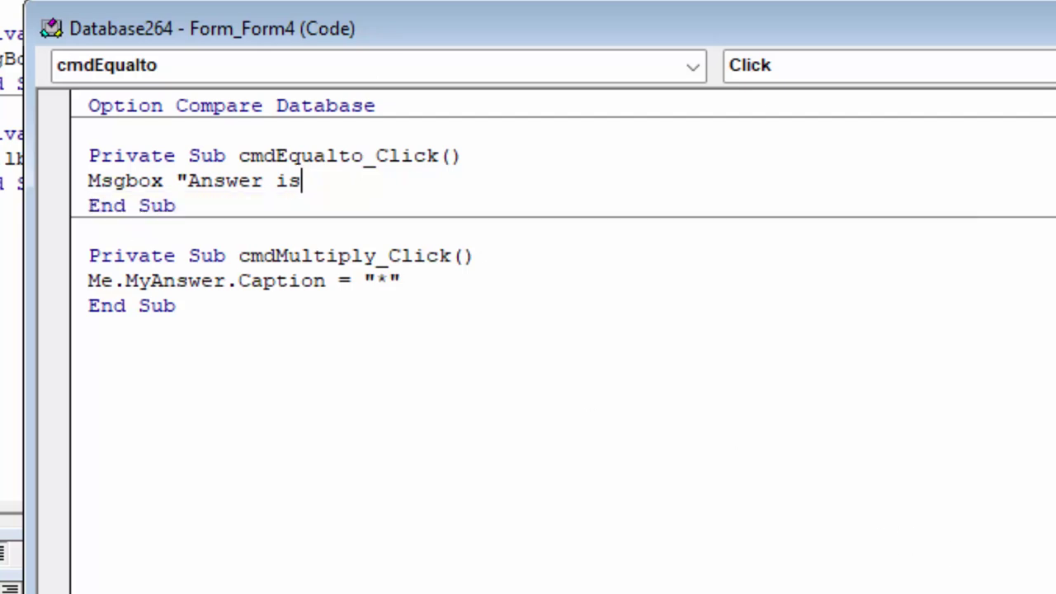
pyautogui.write('"')
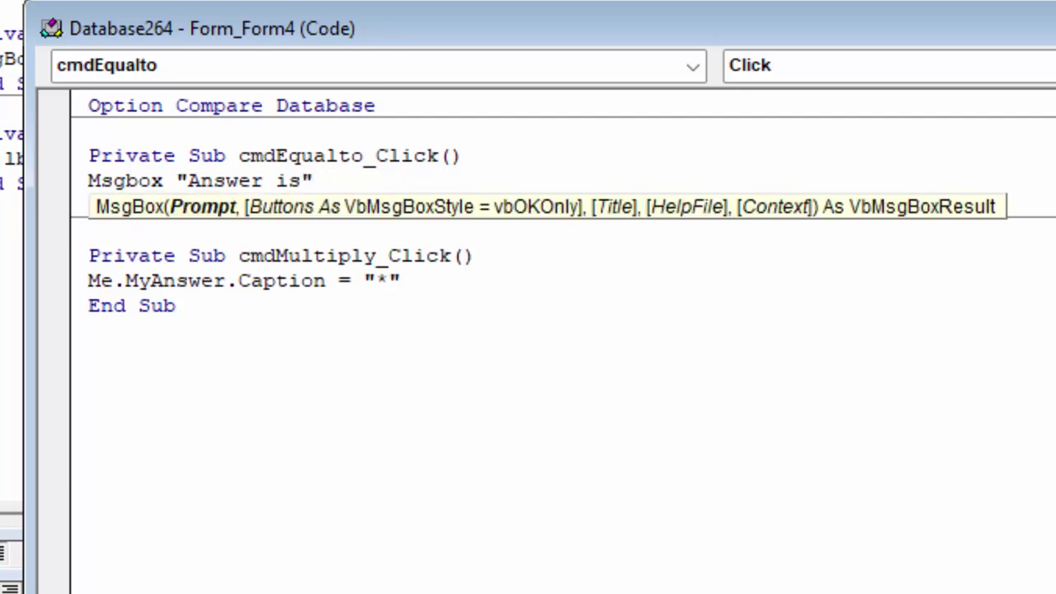
pyautogui.write(' &')
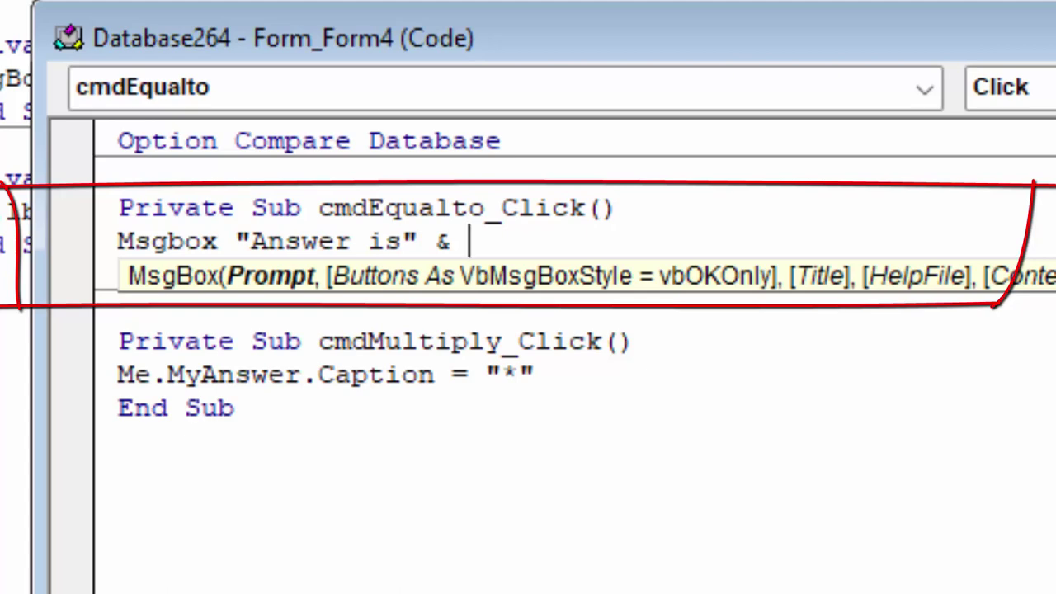
pyautogui.write(' " "')
pyautogui.write(' &')
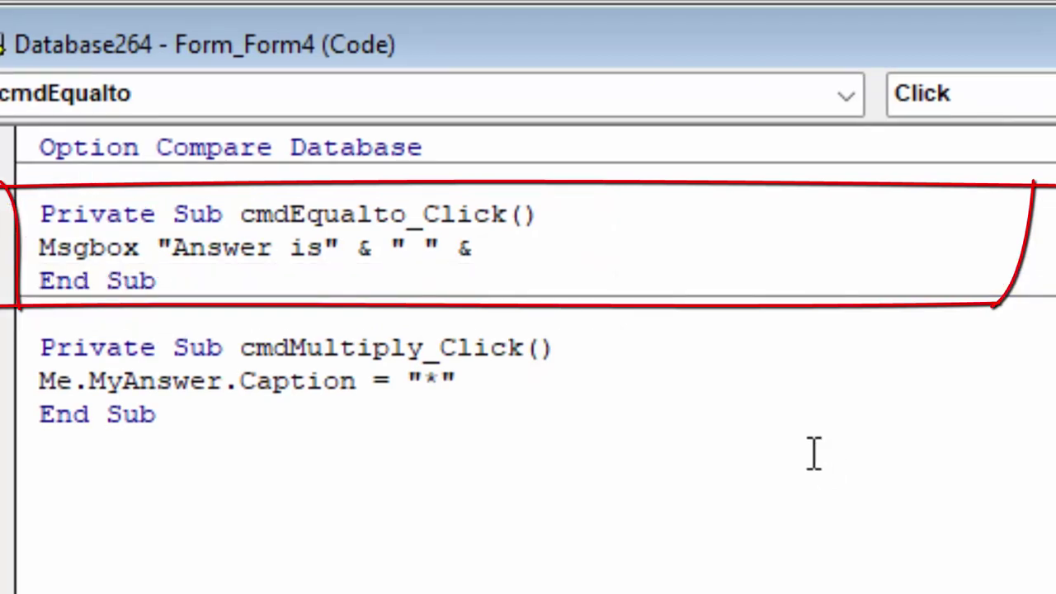
pyautogui.write(' me')
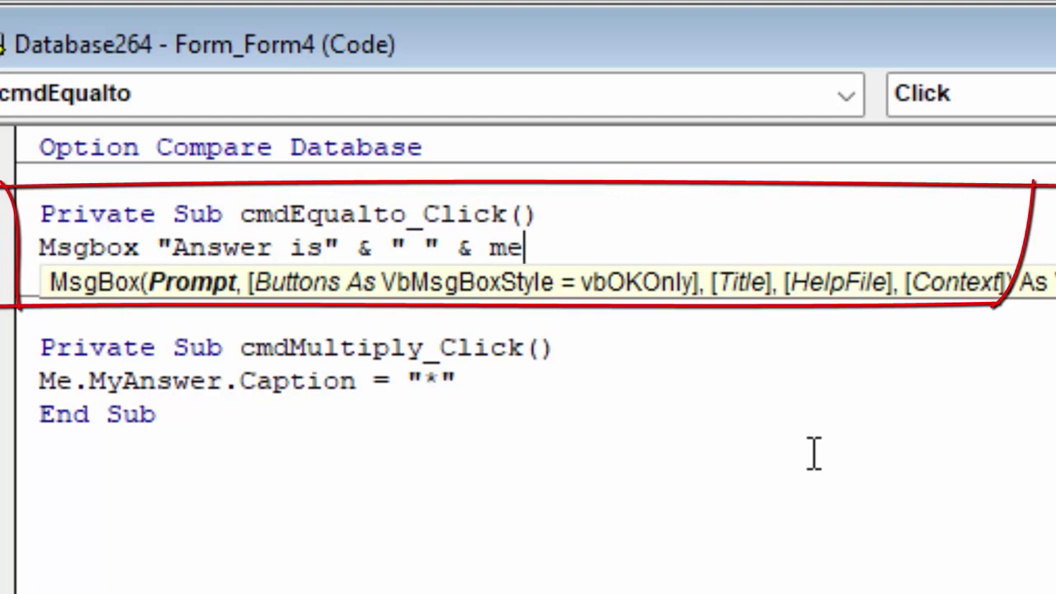
pyautogui.write('.f')
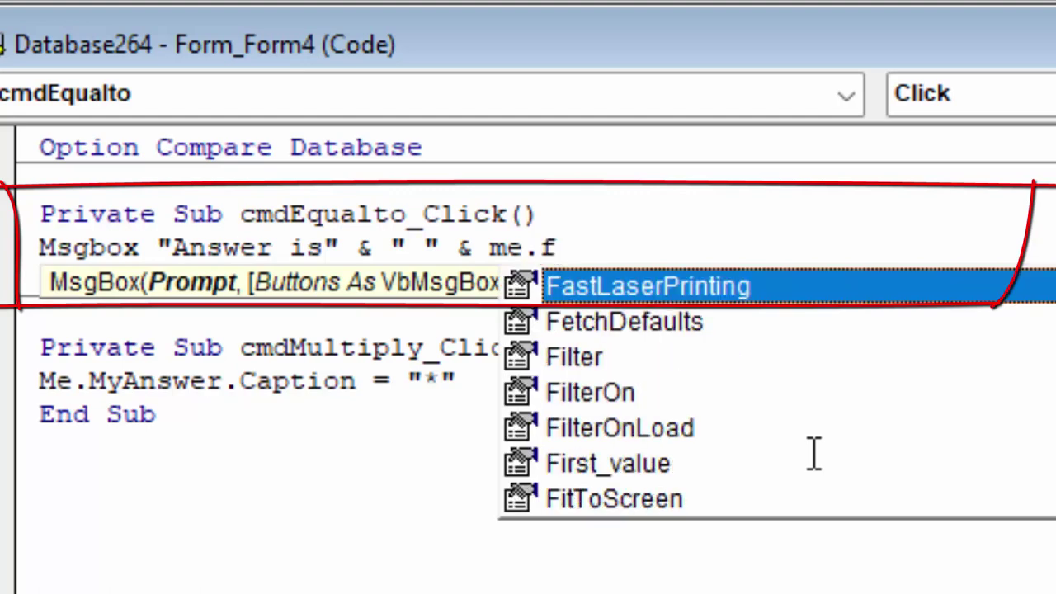
pyautogui.write('i')
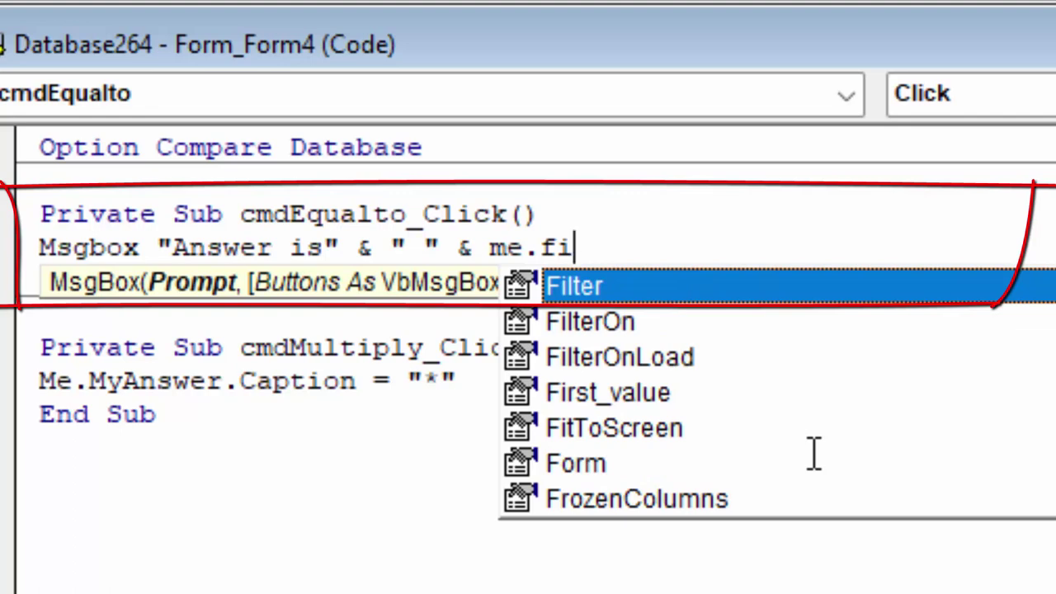
# Step: Complete the message line with Me.First_value * Me.Second_value via IntelliSense
pyautogui.doubleClick(611, 394)
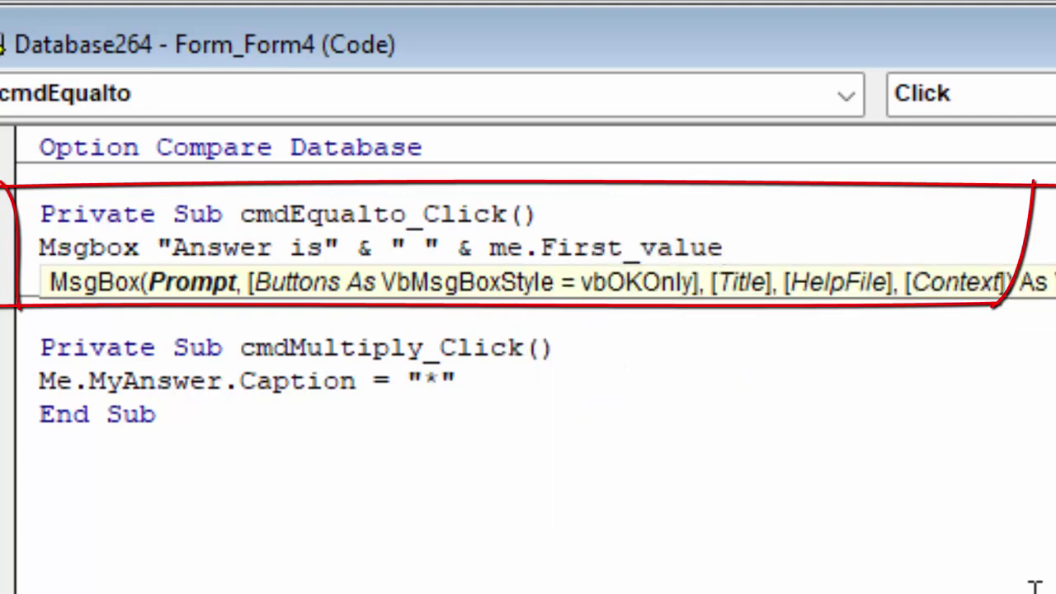
pyautogui.write('*')
pyautogui.write(' me')
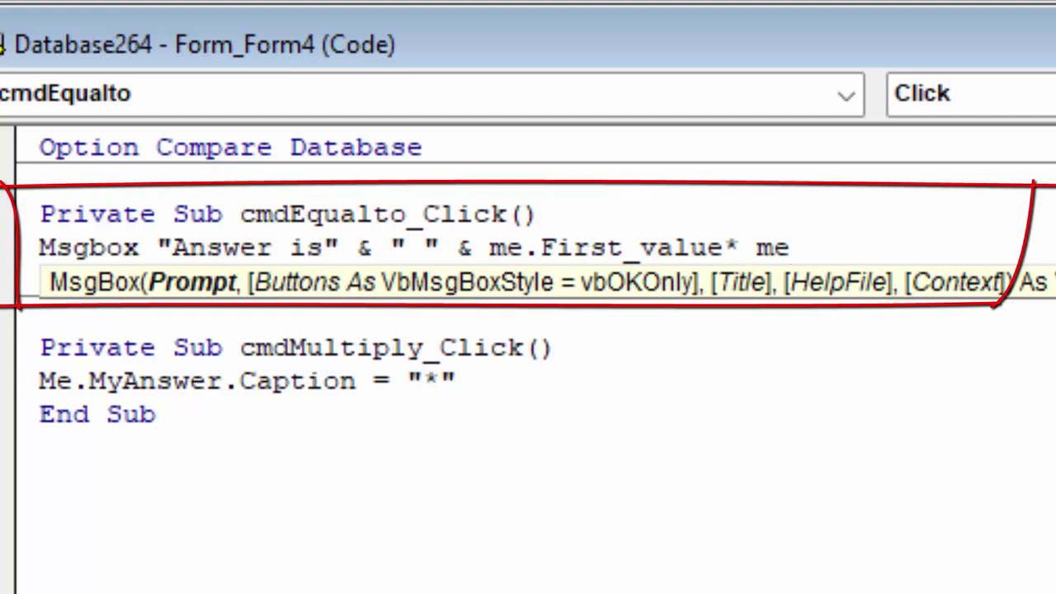
pyautogui.write('.S')
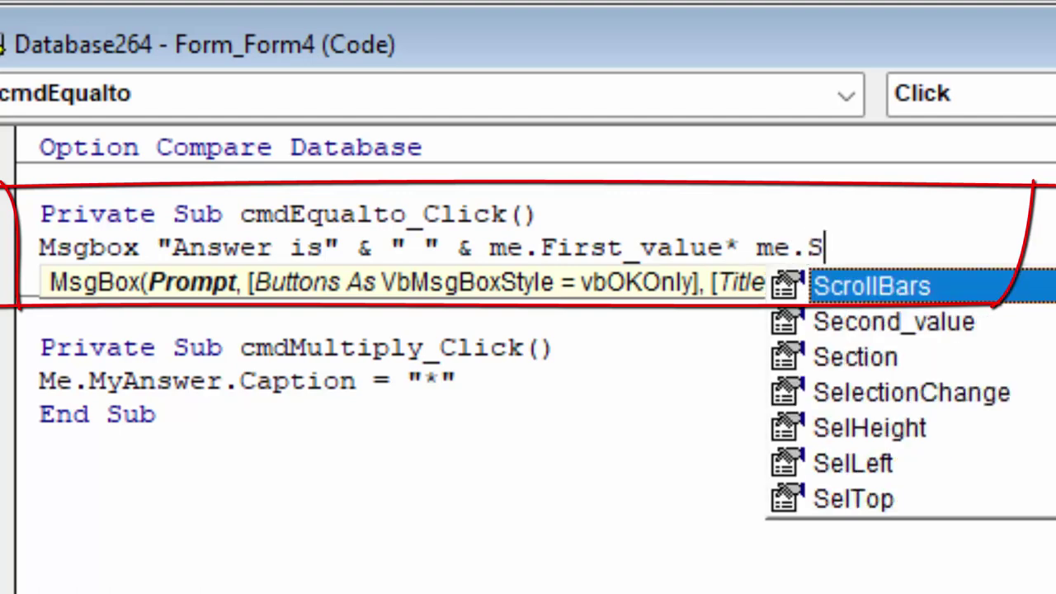
pyautogui.doubleClick(937, 324)
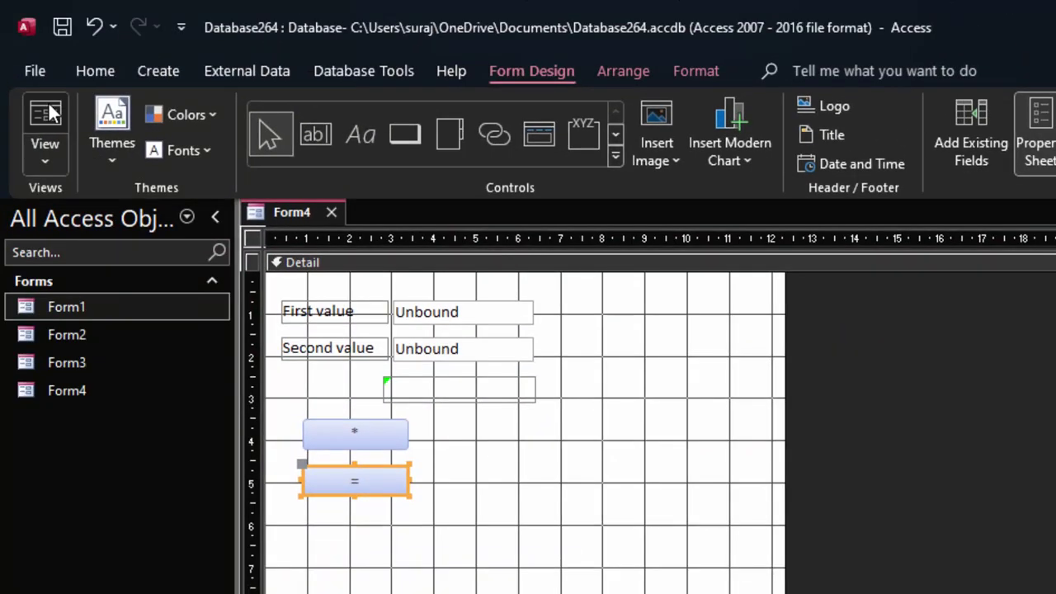
# Step: In Form view, multiply 45 by 432 and dismiss the Answer is 19440 message
pyautogui.click(48, 107)
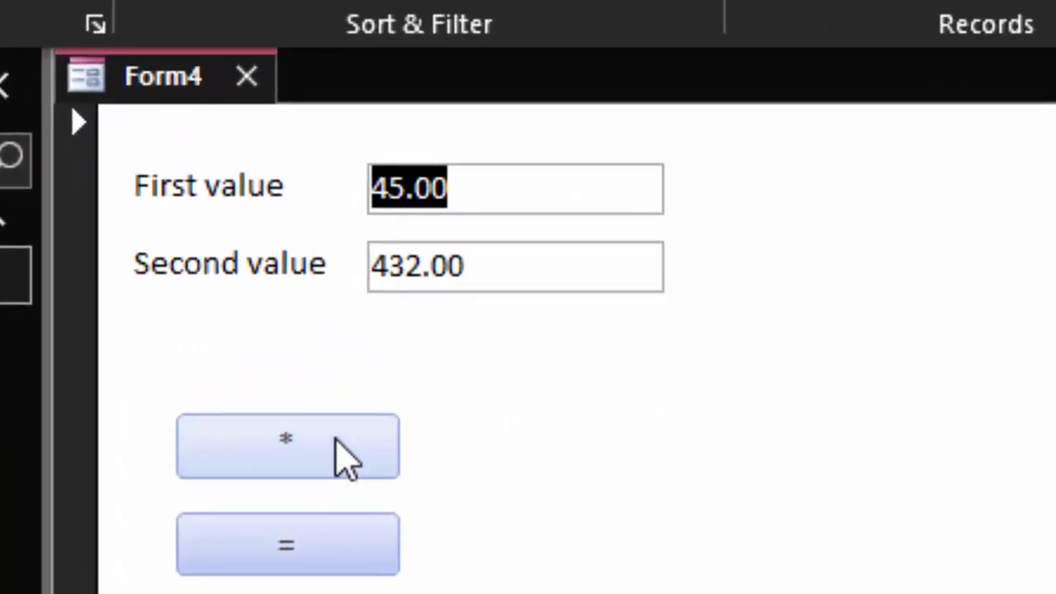
pyautogui.click(345, 458)
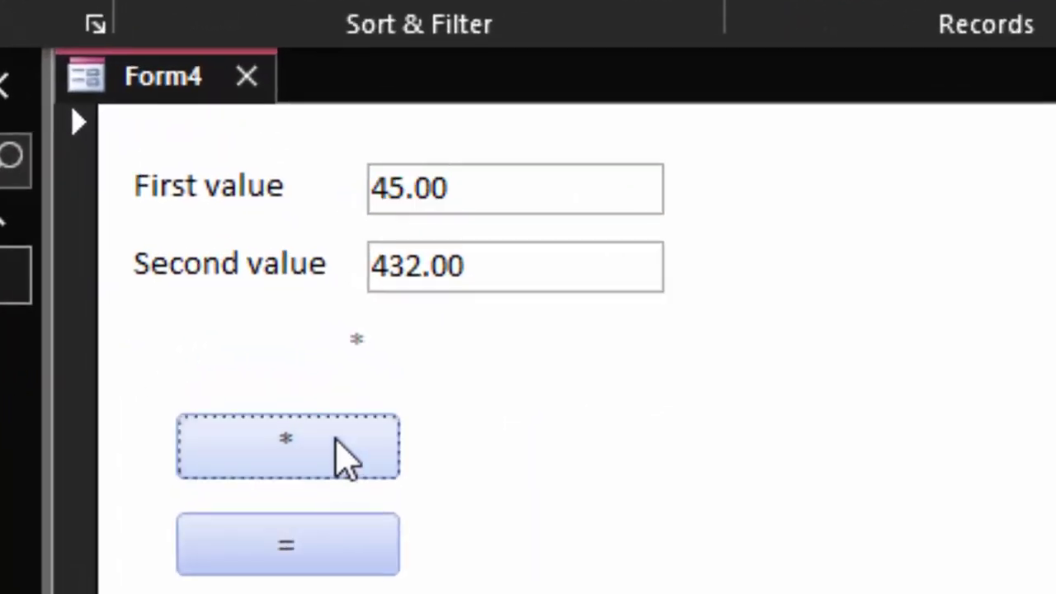
pyautogui.click(330, 533)
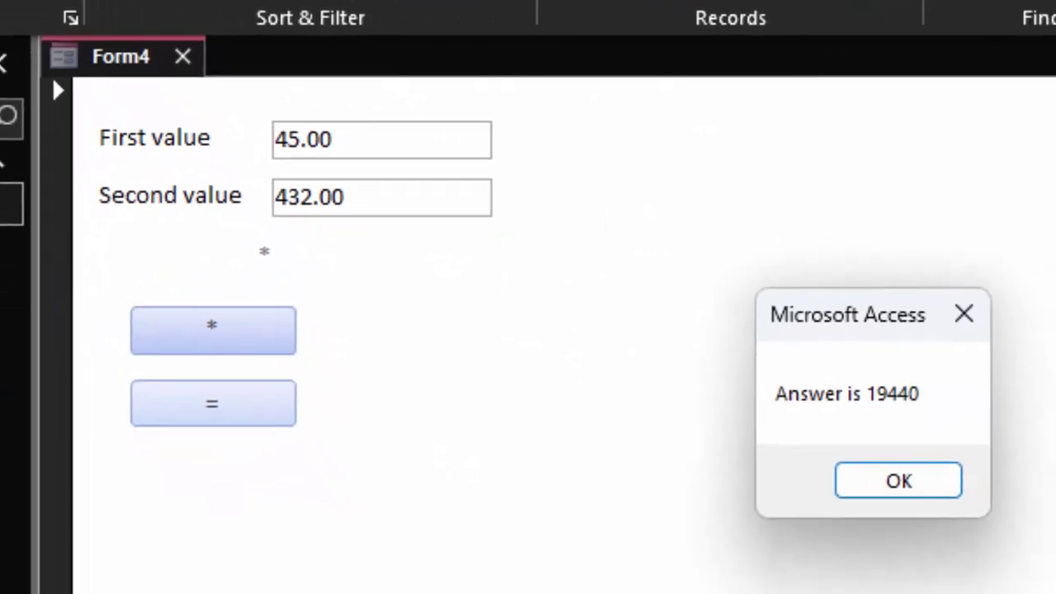
pyautogui.click(878, 495)
# Step: Change both values to 7 and confirm the Answer is 49 message
pyautogui.moveTo(377, 151); pyautogui.dragTo(253, 141)
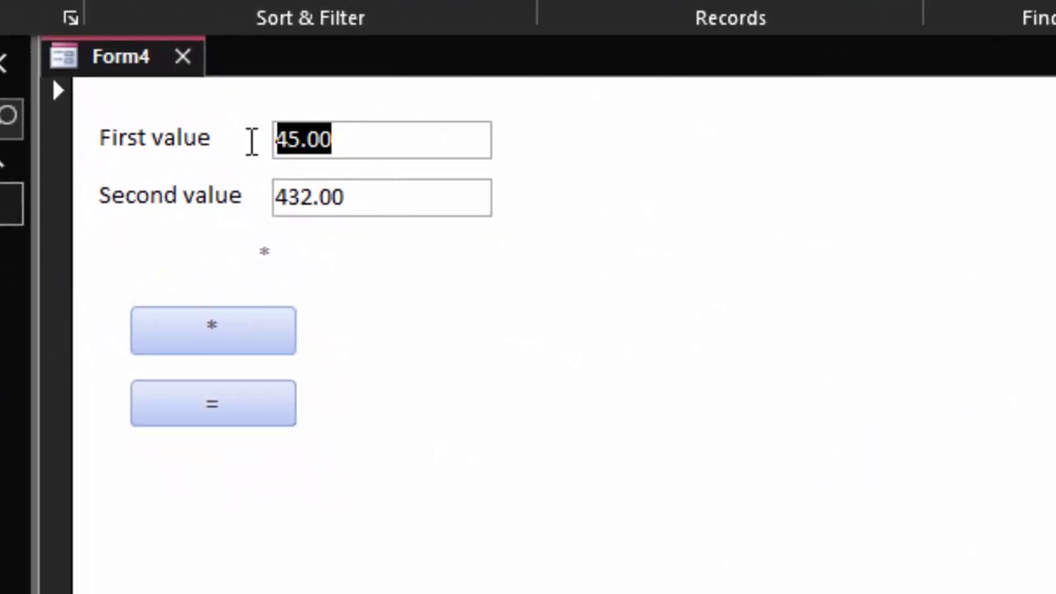
pyautogui.press('BackSpace')
pyautogui.write('7')
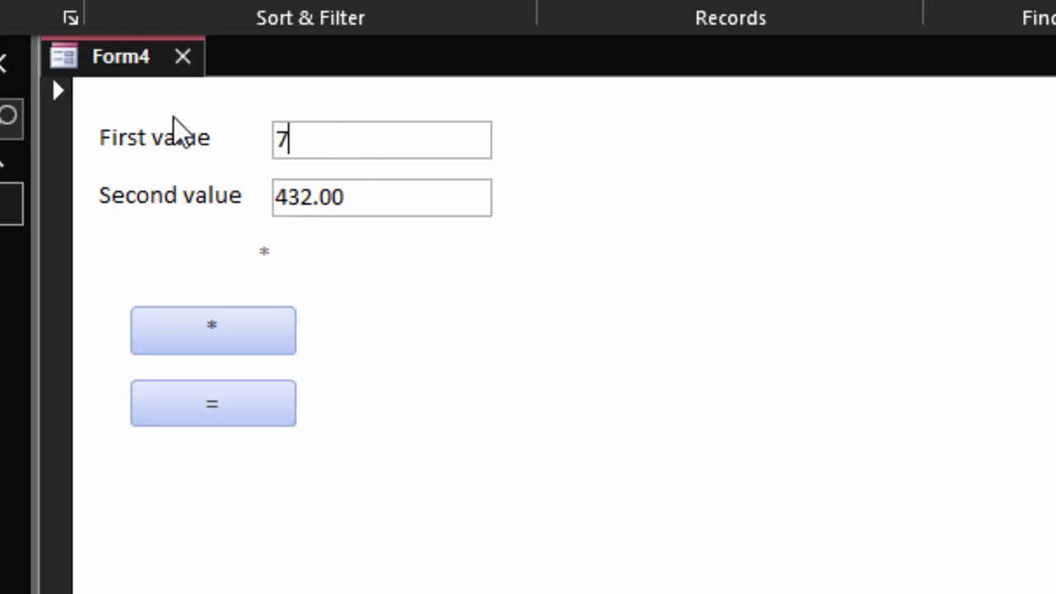
pyautogui.press('Tab')
pyautogui.press('BackSpace')
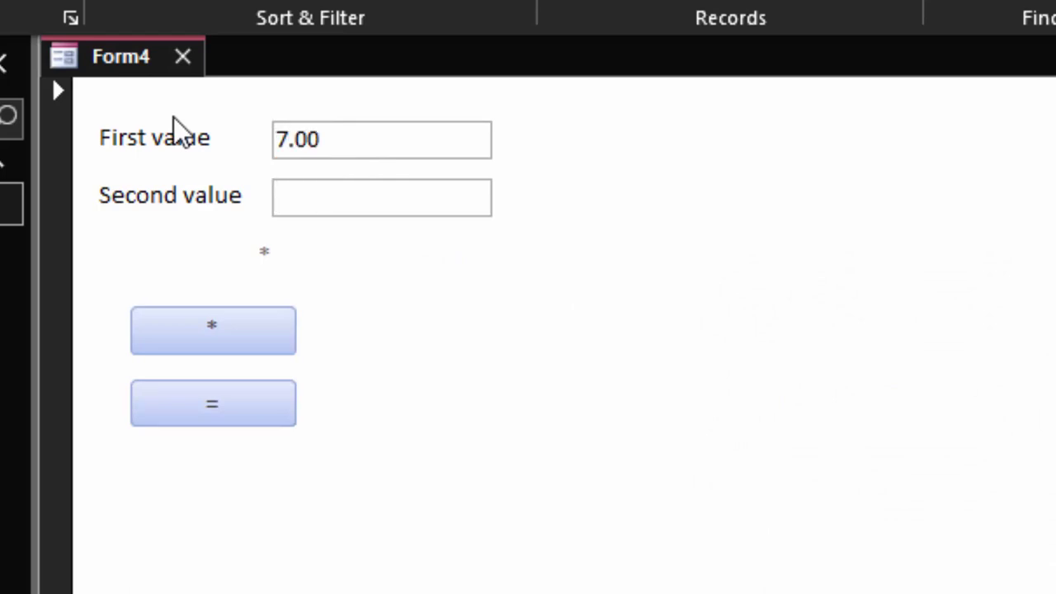
pyautogui.write('7')
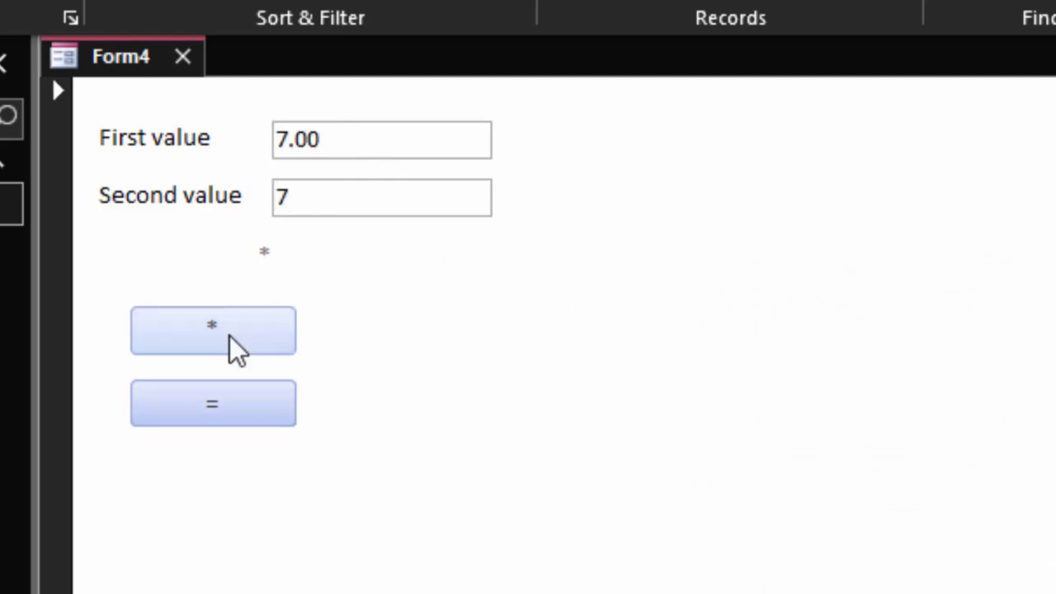
pyautogui.click(229, 347)
pyautogui.click(260, 419)
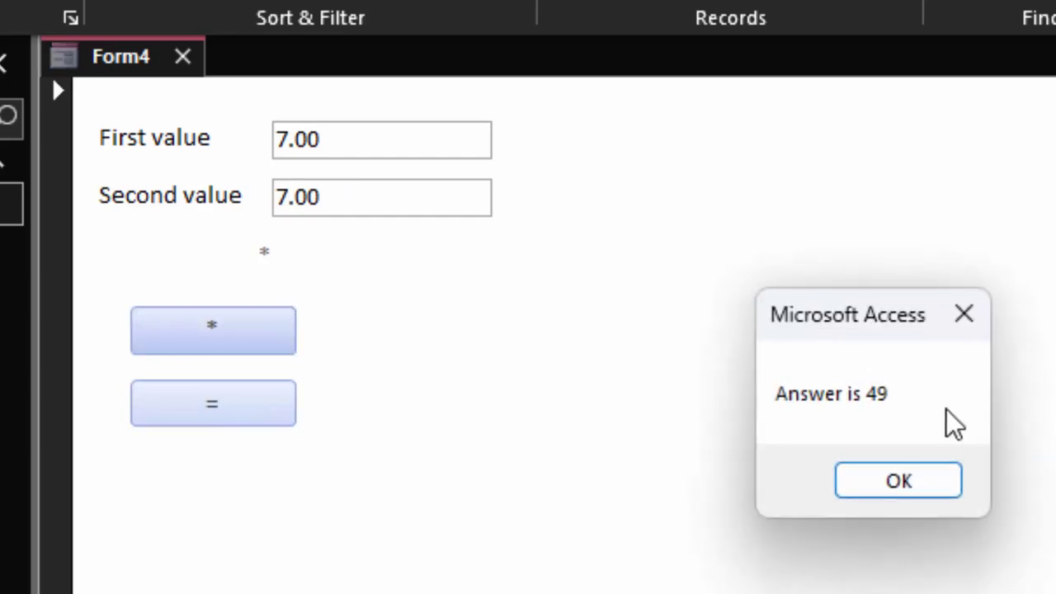
pyautogui.click(901, 483)
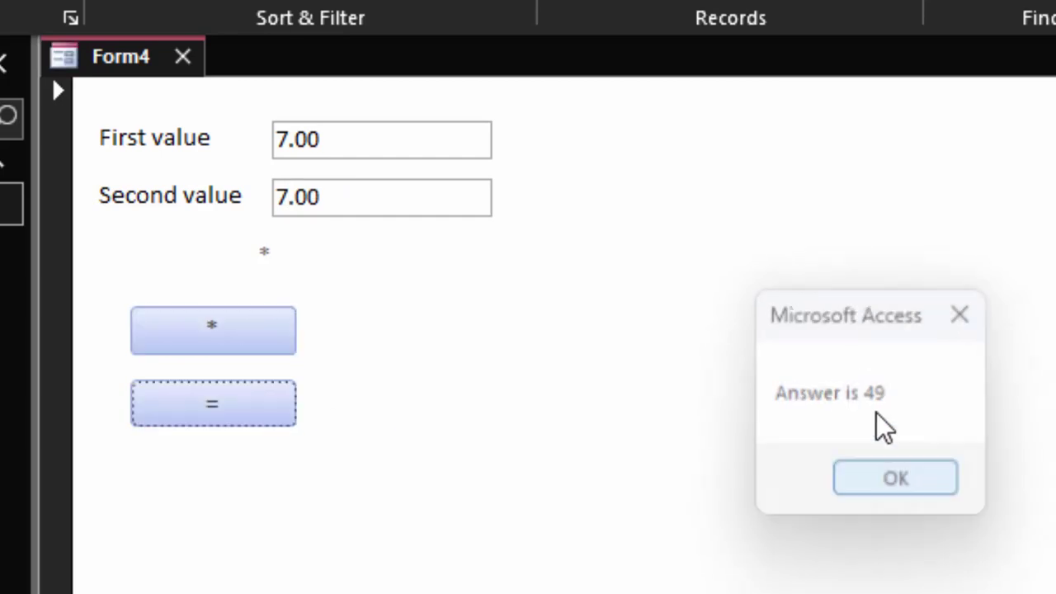
# Step: Set First value to 6.55 and show its product with 7.00
pyautogui.moveTo(333, 142); pyautogui.dragTo(156, 139)
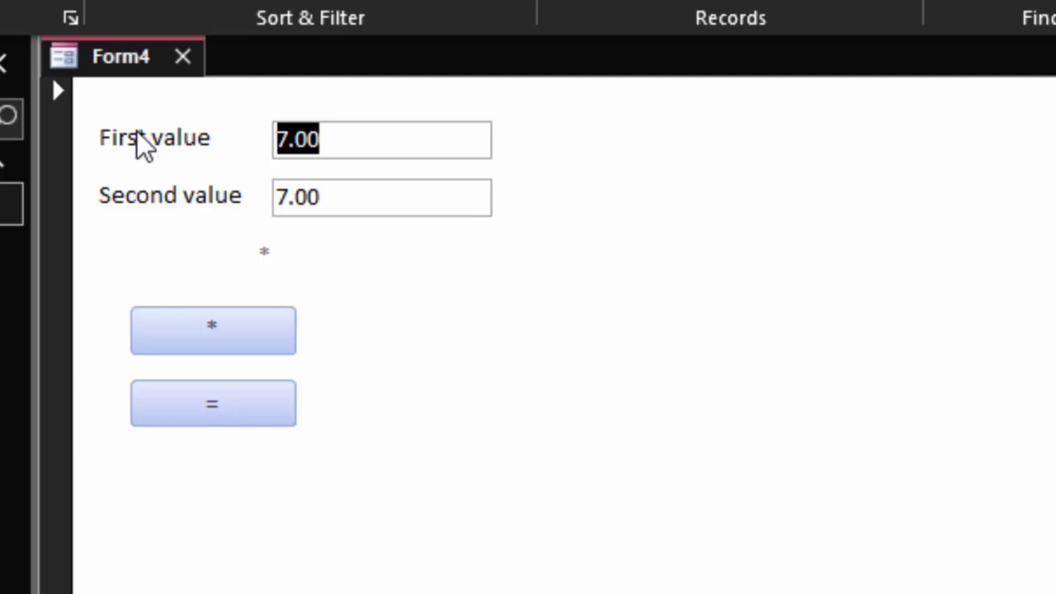
pyautogui.press('BackSpace')
pyautogui.write('6.55')
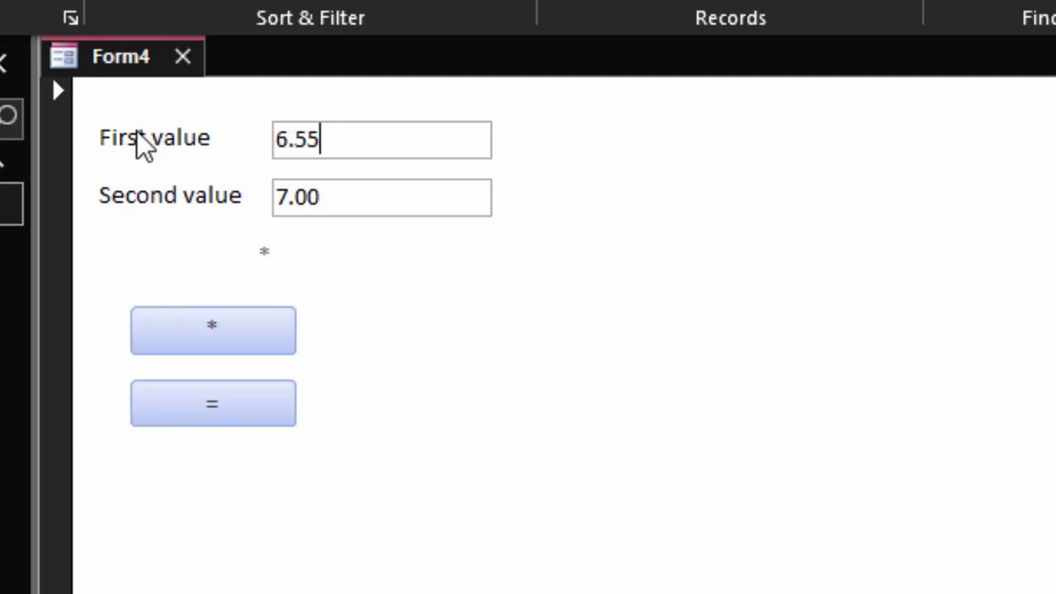
pyautogui.click(212, 334)
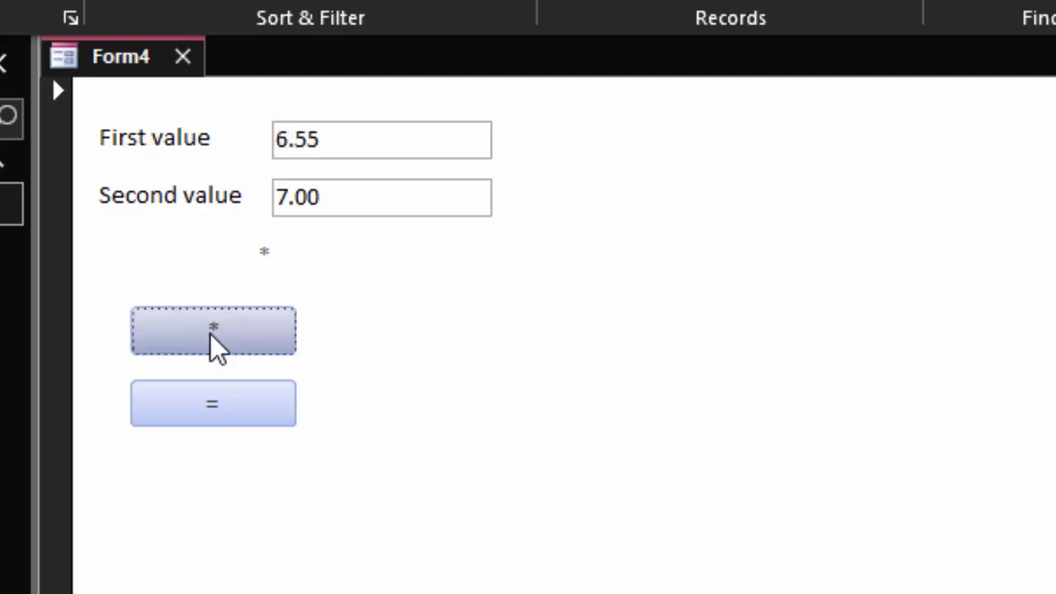
pyautogui.click(231, 407)
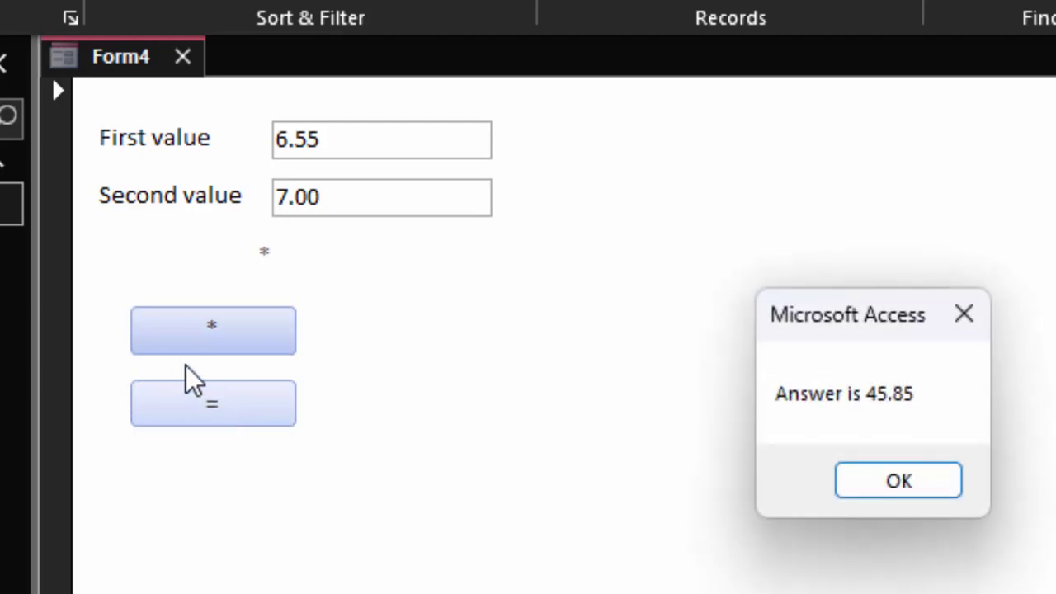